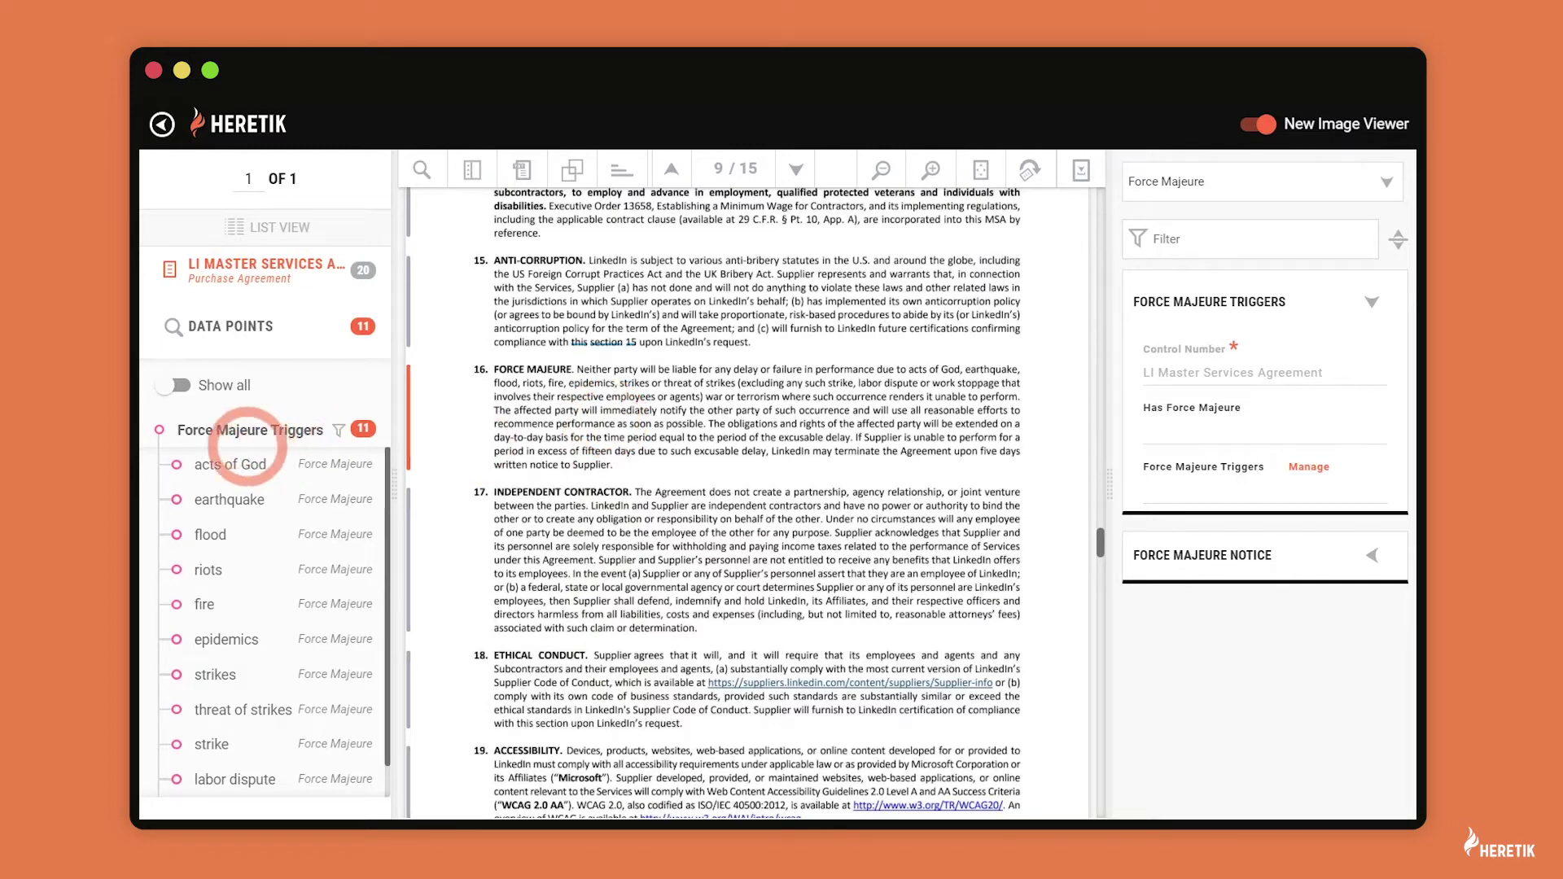
- Highlight all Force Majeure Triggers data points in the contract and expand the coding fields to review the trigger choices
click(160, 430)
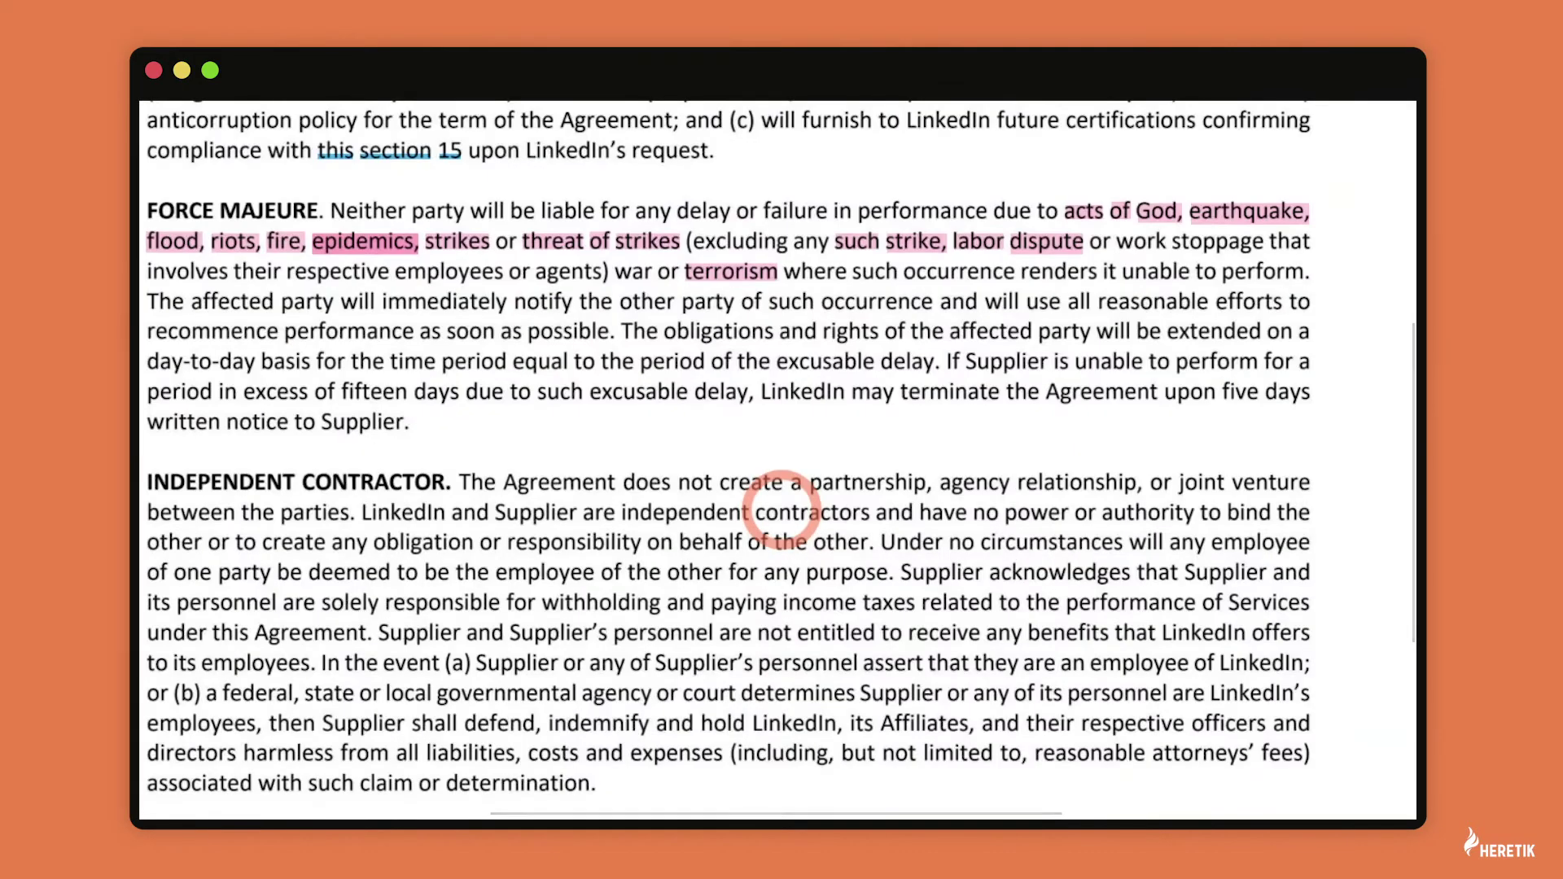
scroll(782, 504, left, 3)
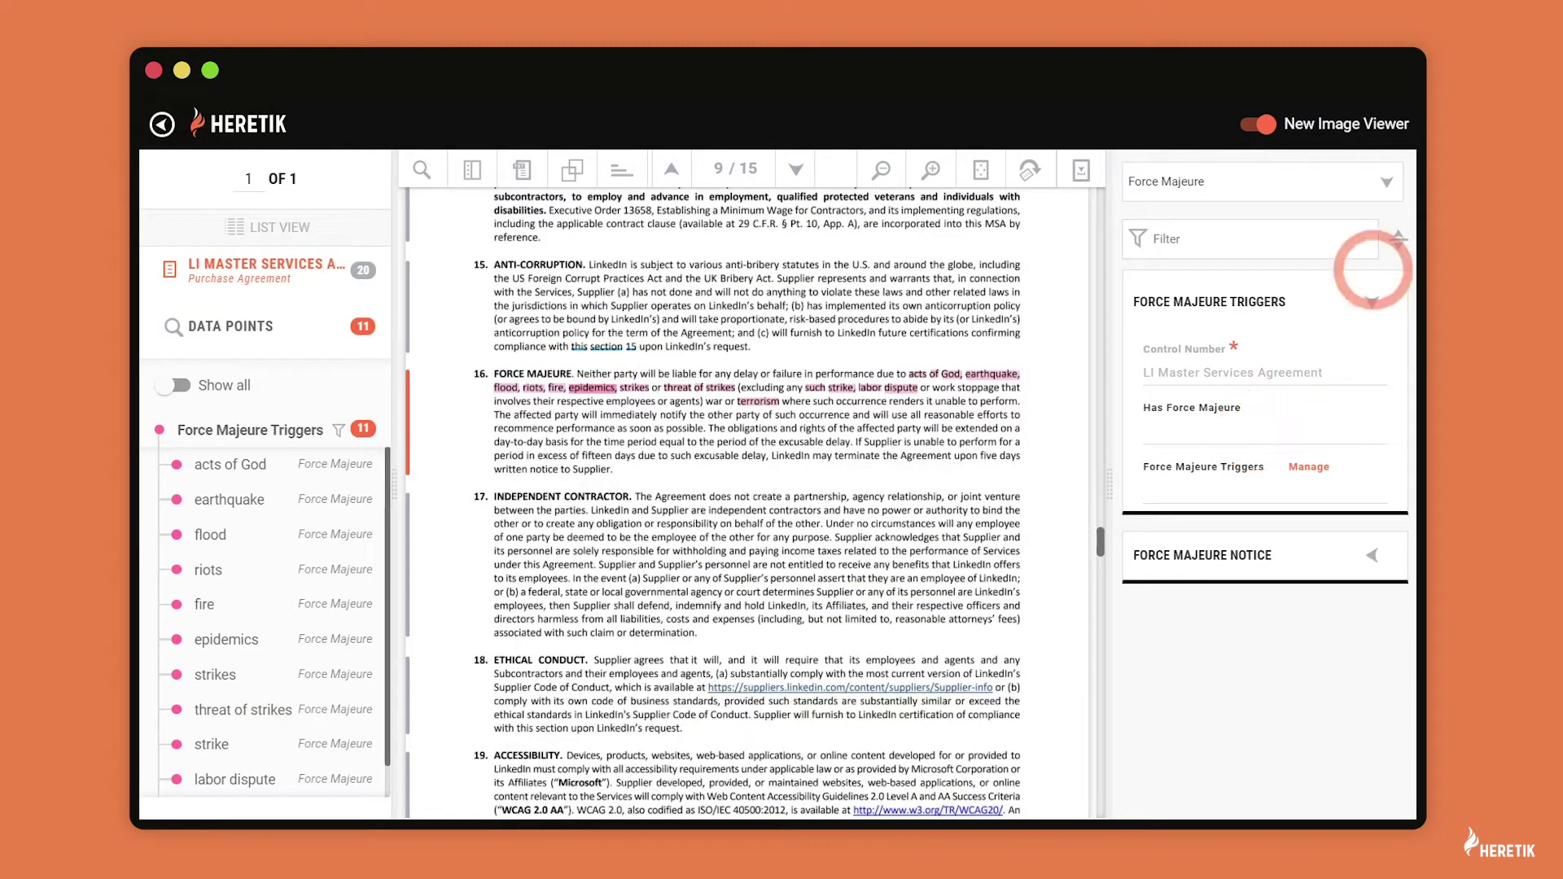
click(1397, 240)
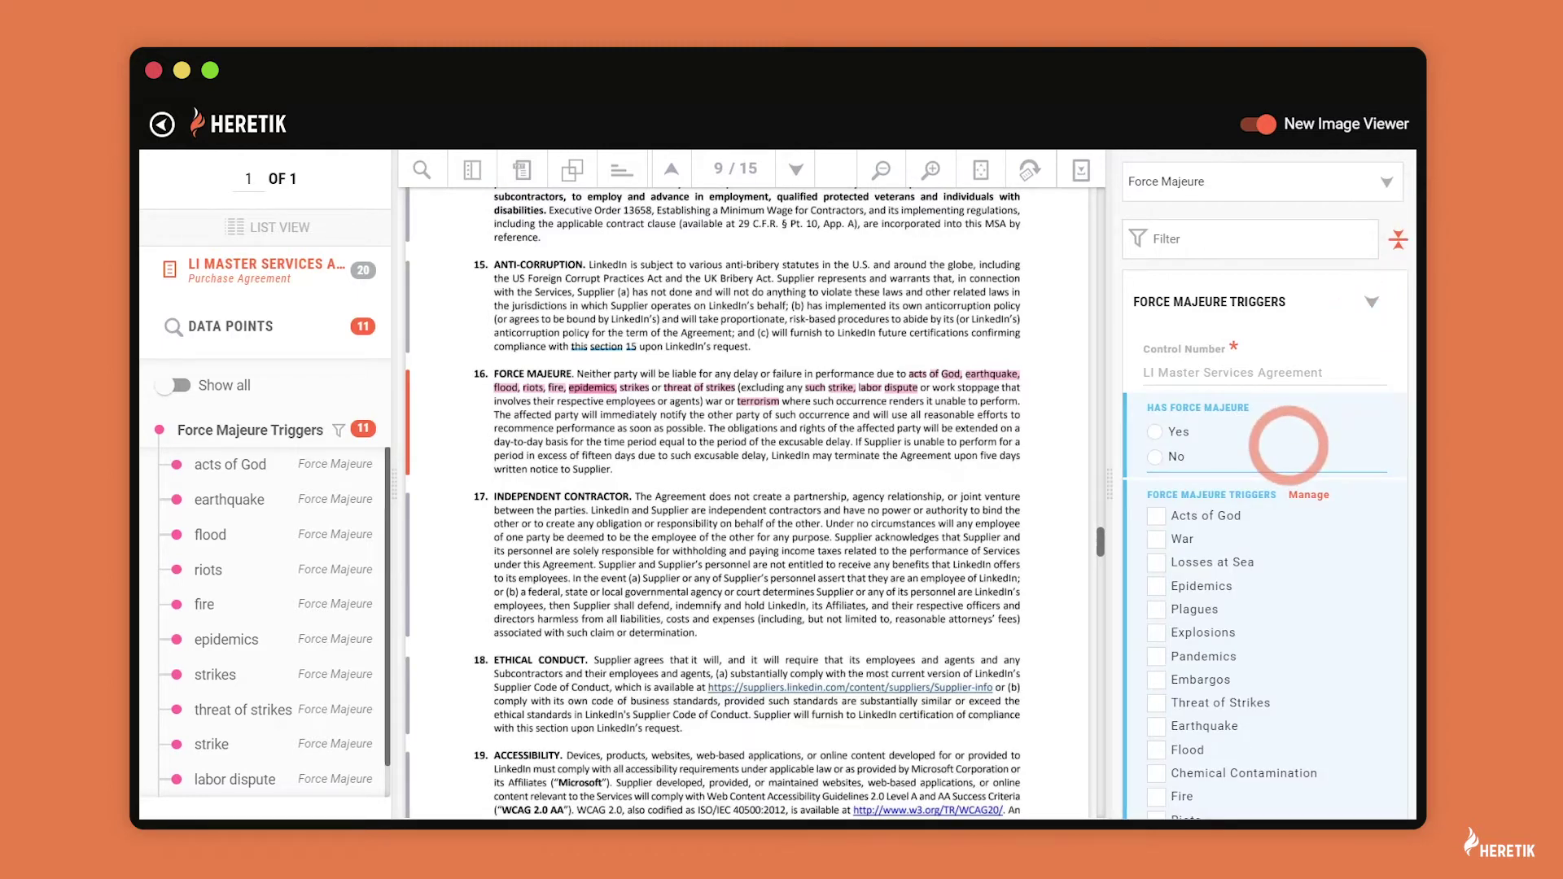
scroll(1319, 602, down, 3)
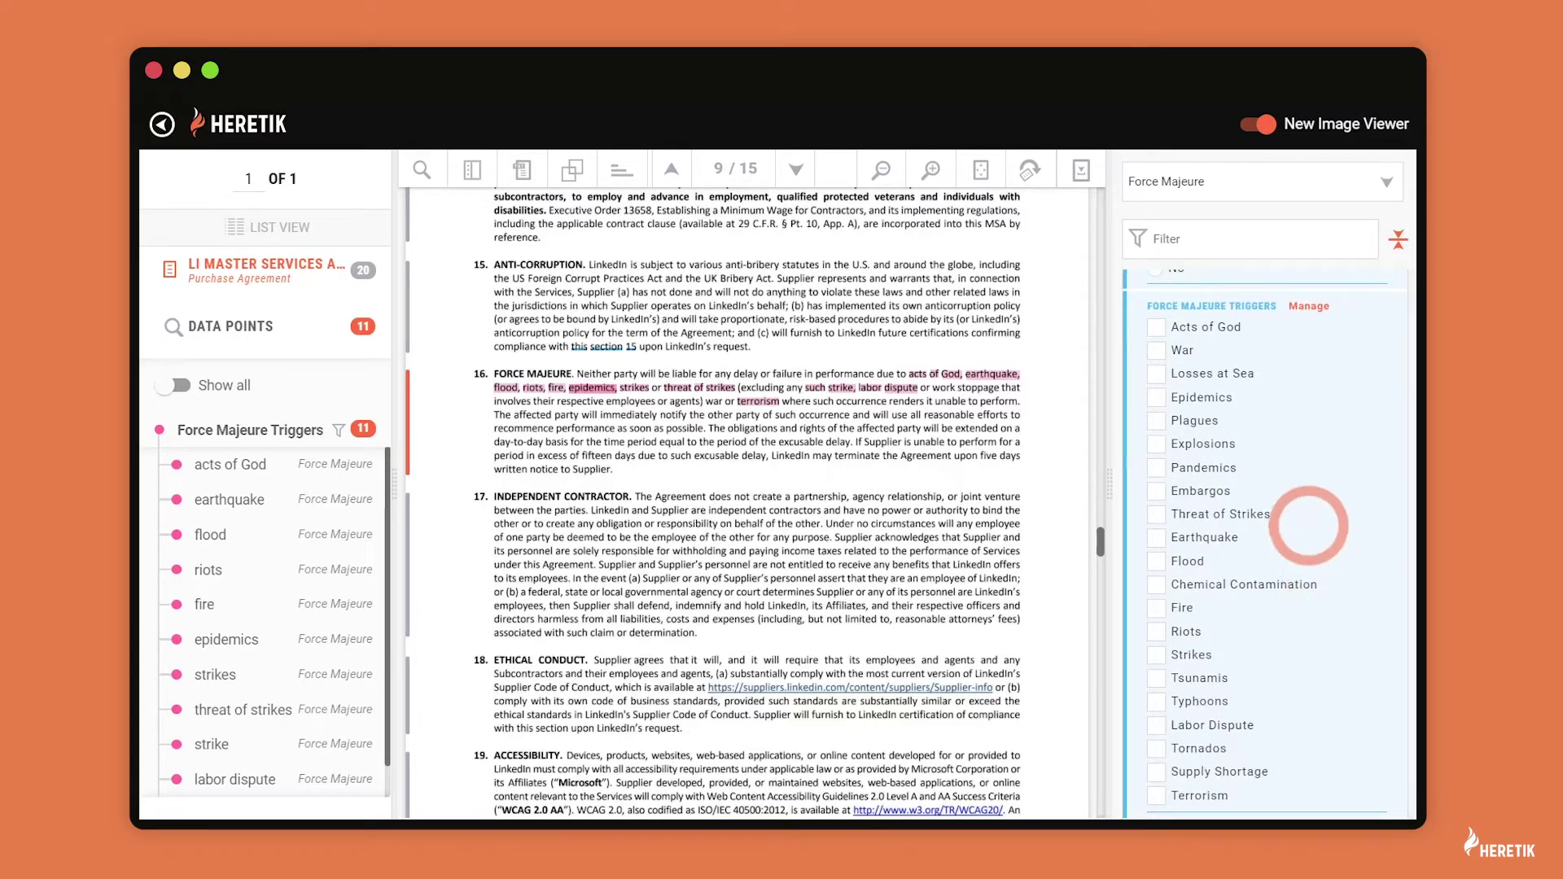
scroll(1308, 526, down, 1)
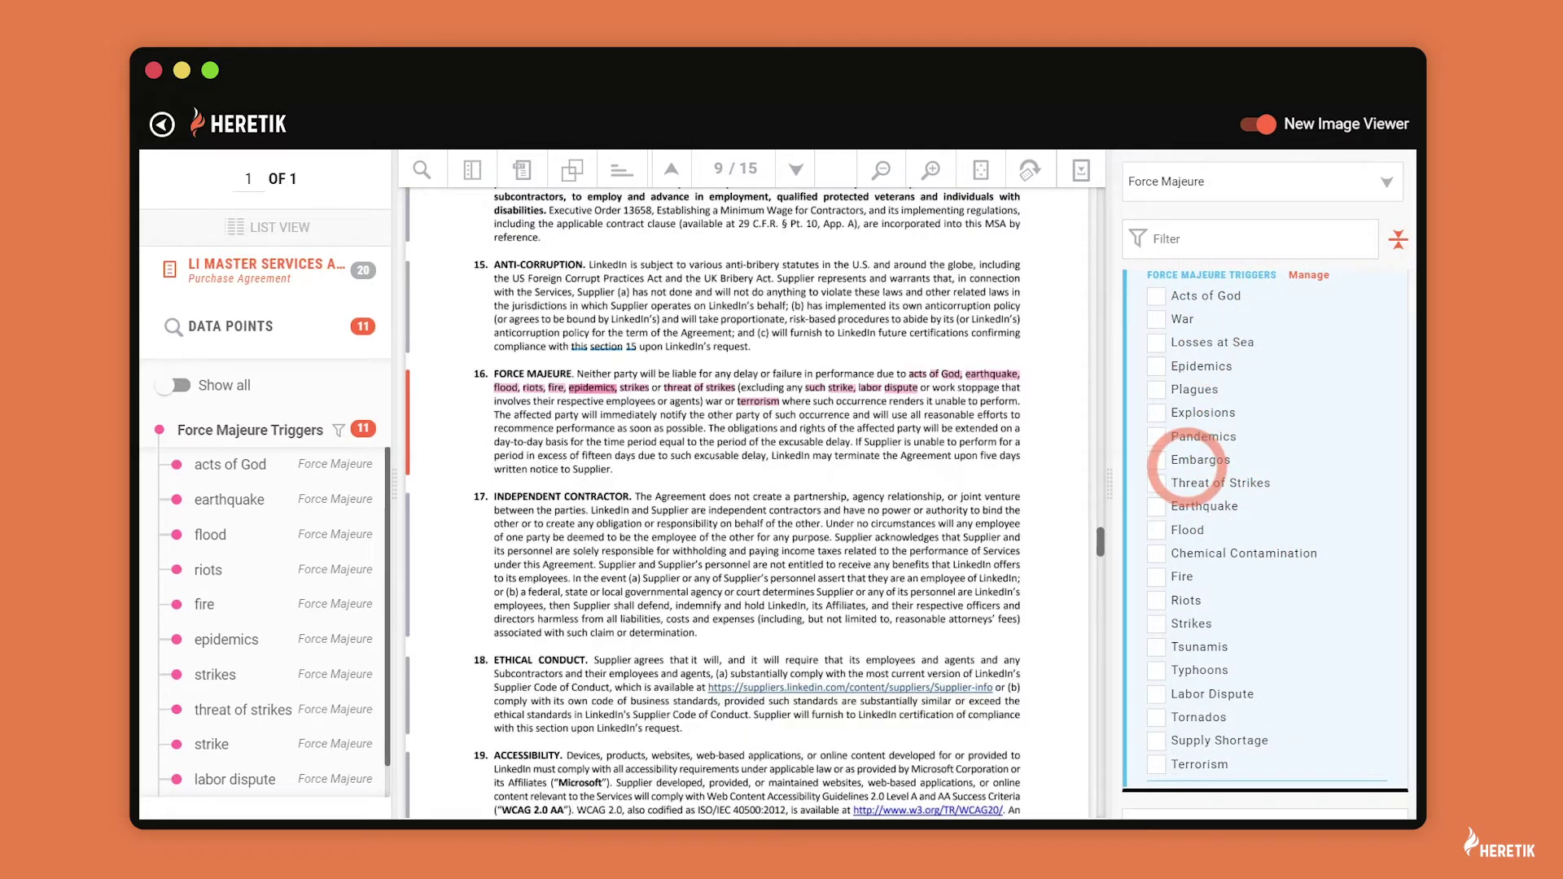
scroll(1261, 488, up, 3)
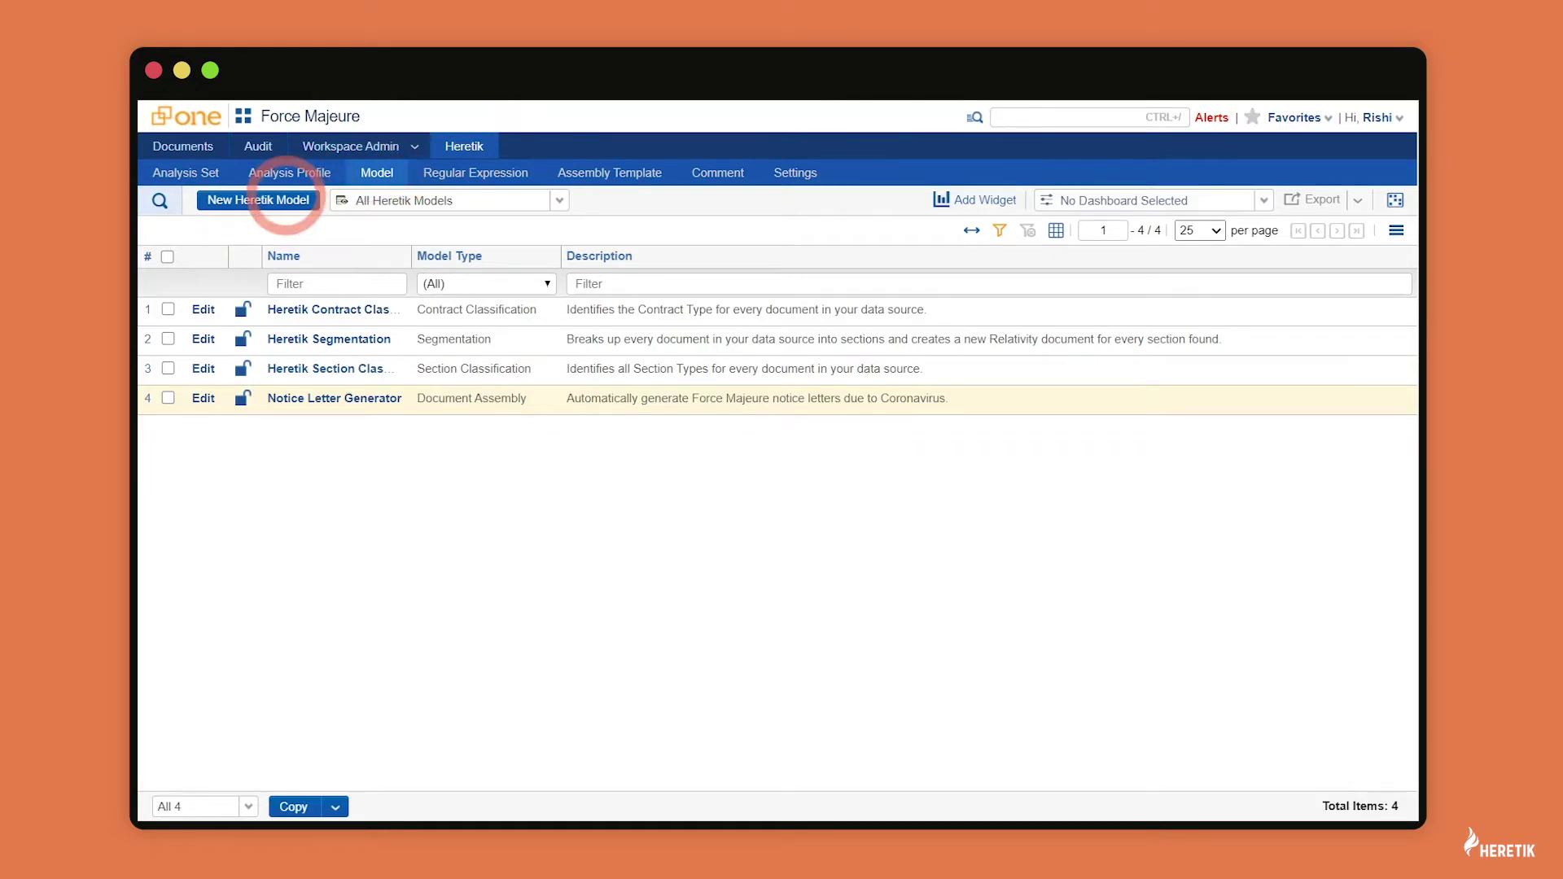
- Create a Heretik model named "Has Force Majeure" of type Regular Expression, using the Force Majeure Triggers expression
click(283, 200)
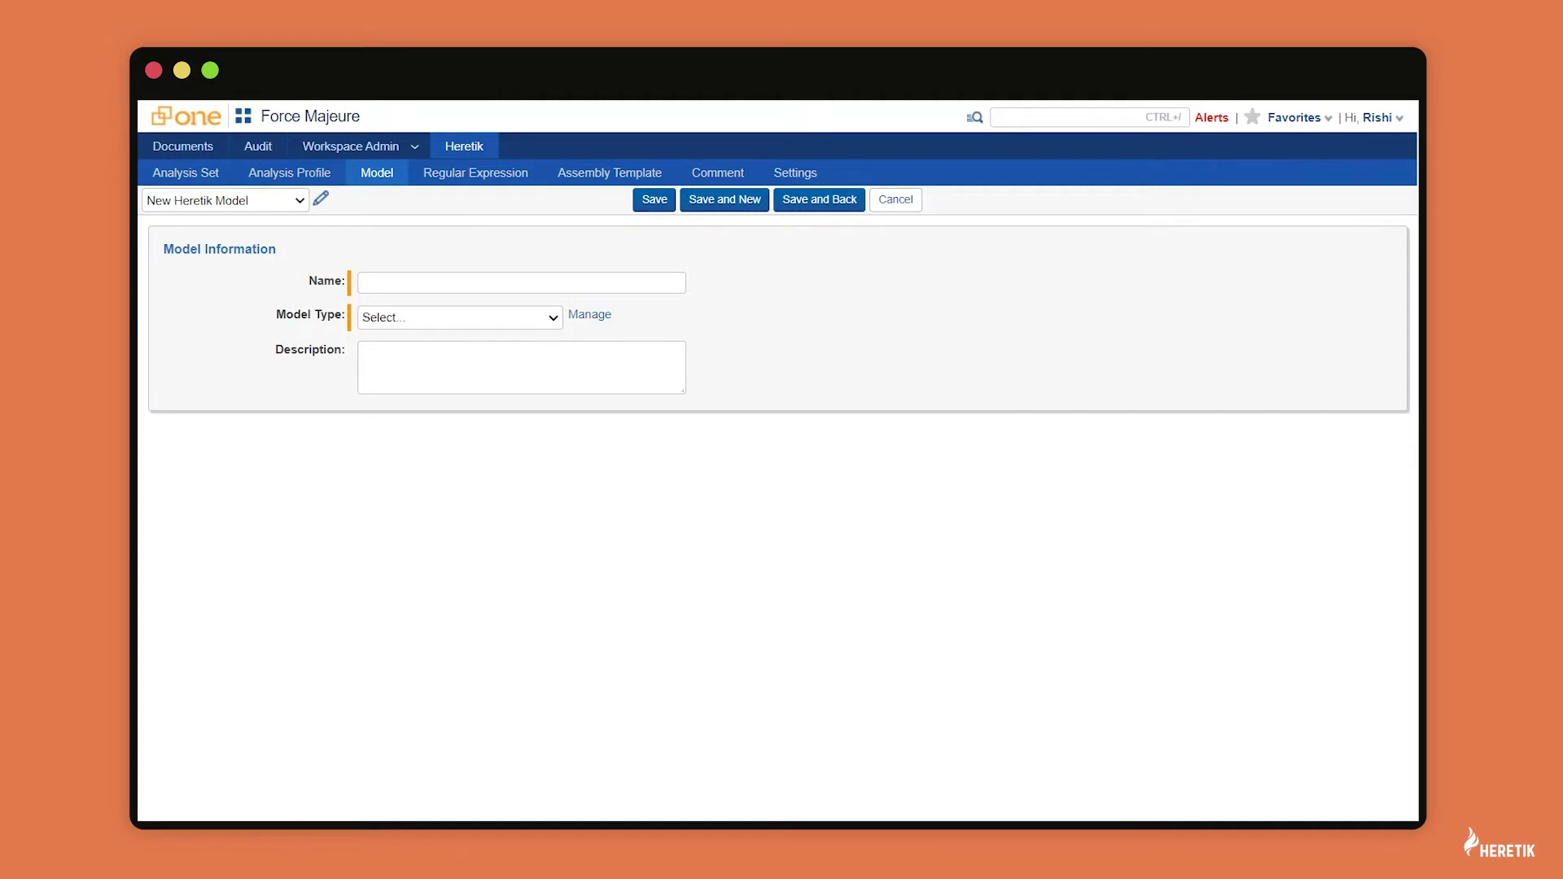
click(521, 282)
text(Has)
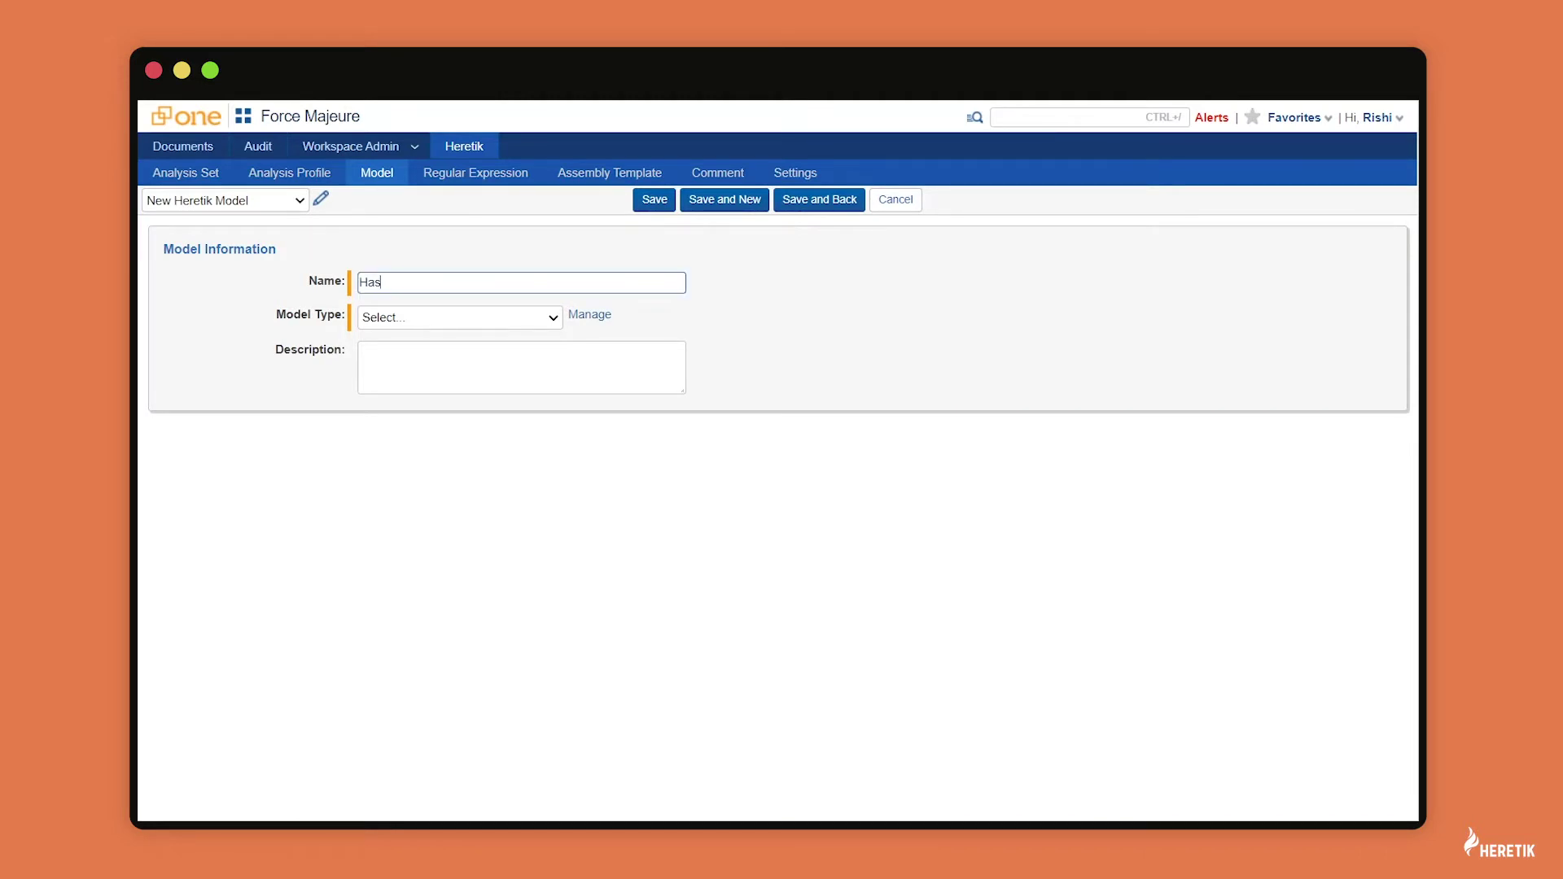
text( Force Majeure)
click(459, 318)
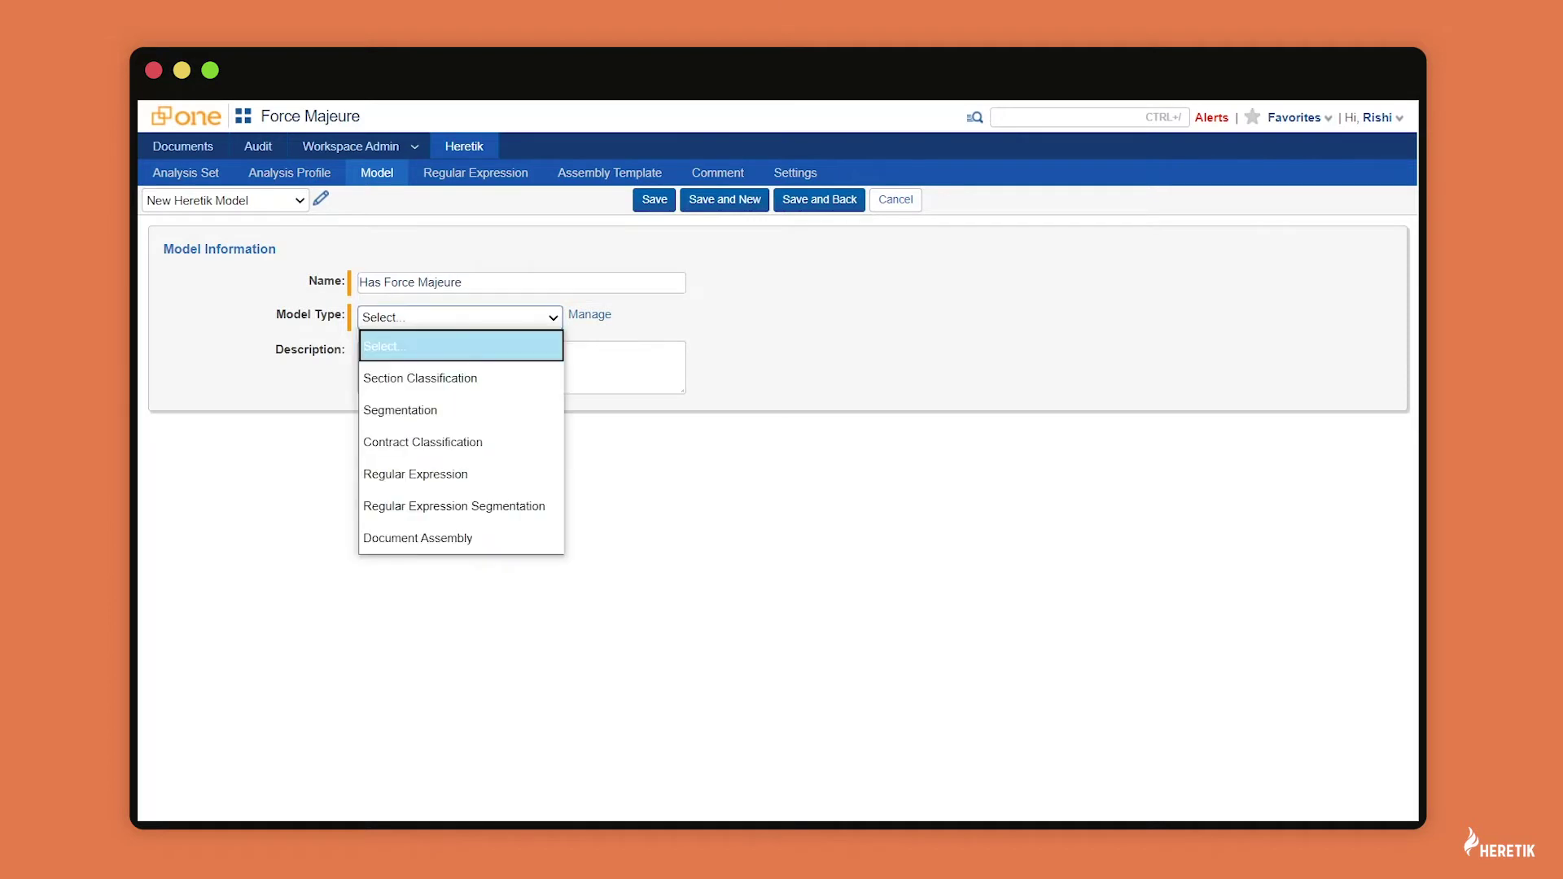
click(460, 475)
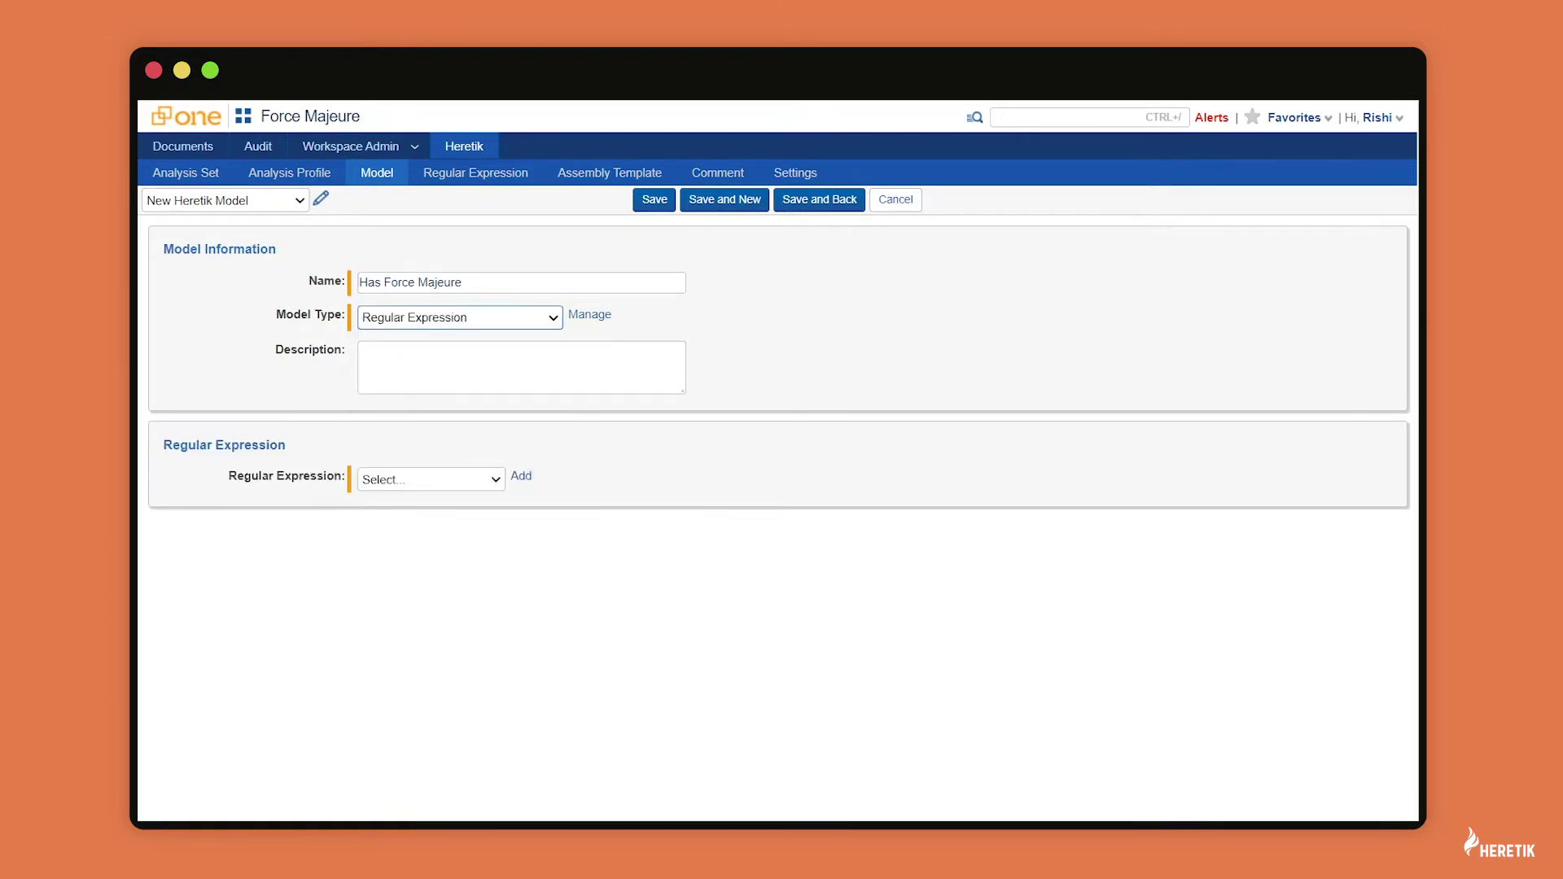
click(432, 480)
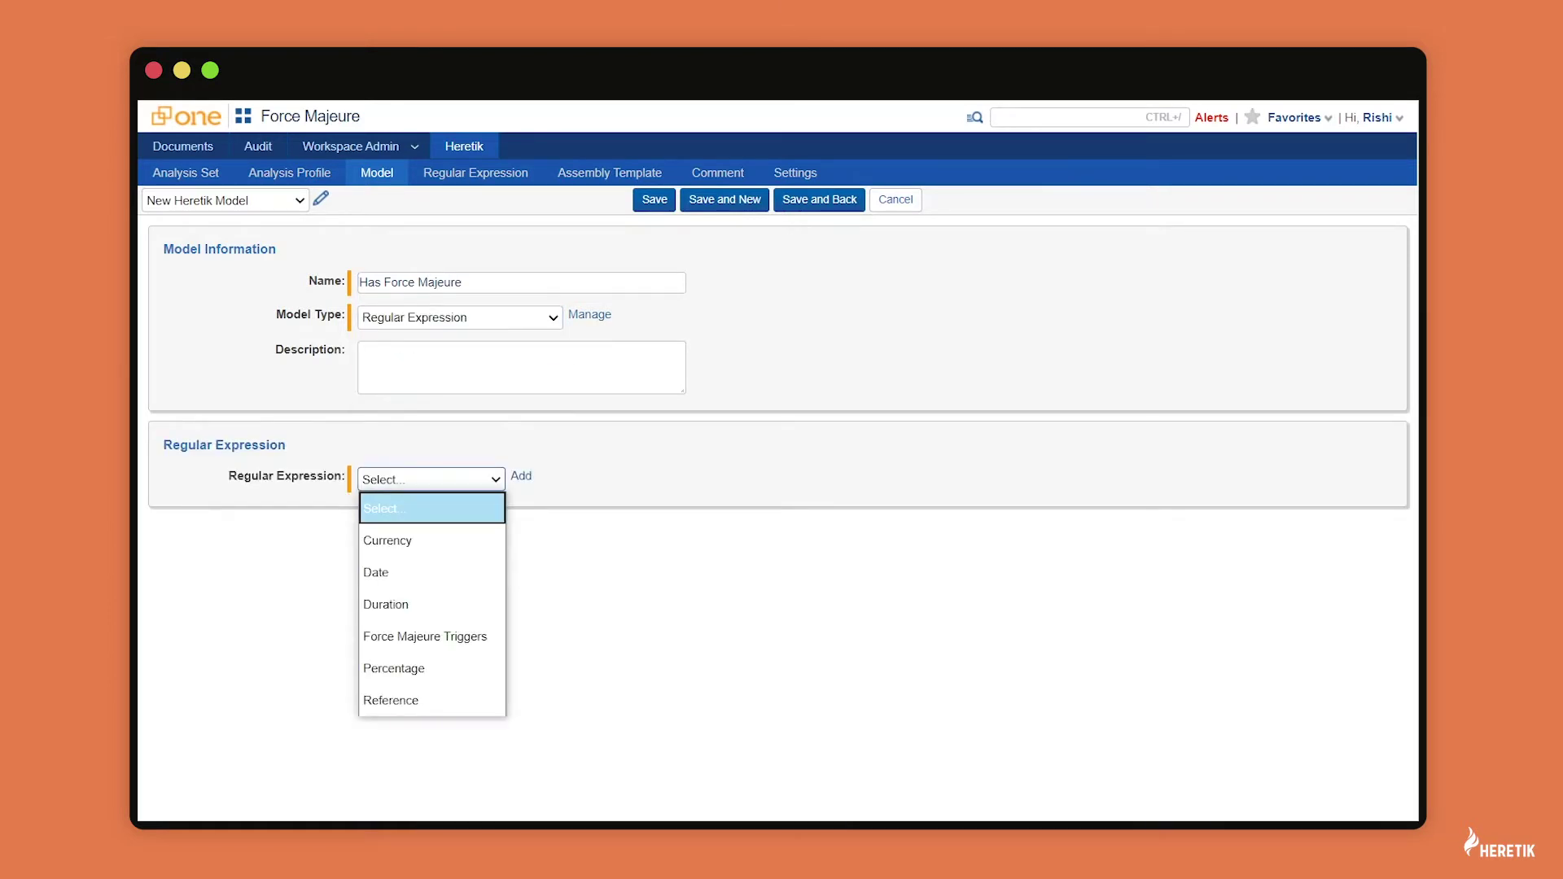
click(424, 636)
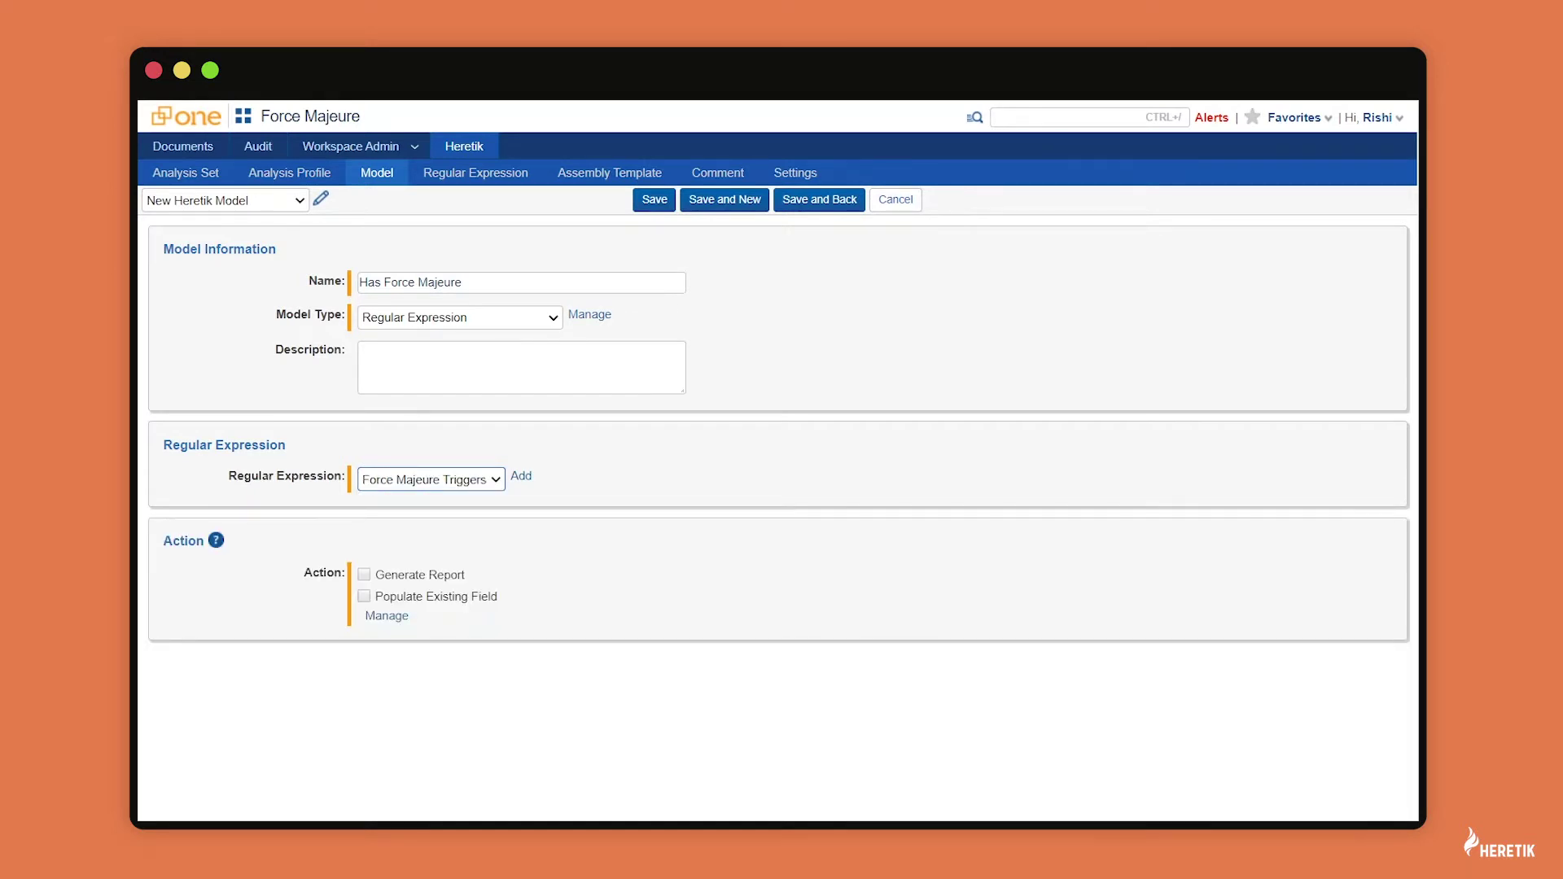
- Set the model's action to Populate Existing Field with Has Force Majeure as the field to auto-populate, and save the model
click(364, 596)
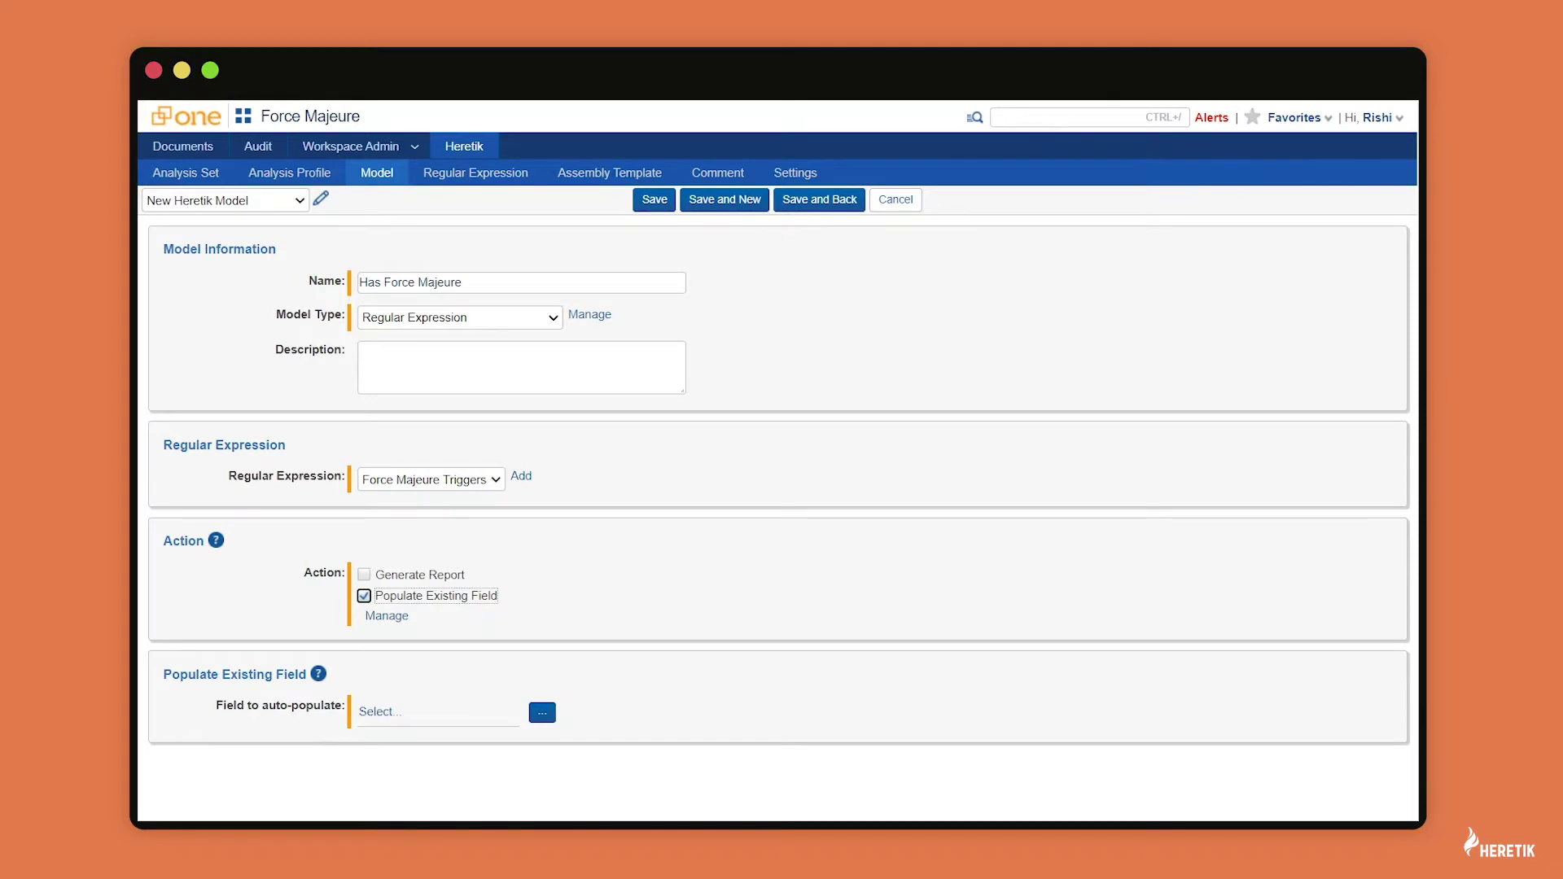
click(542, 713)
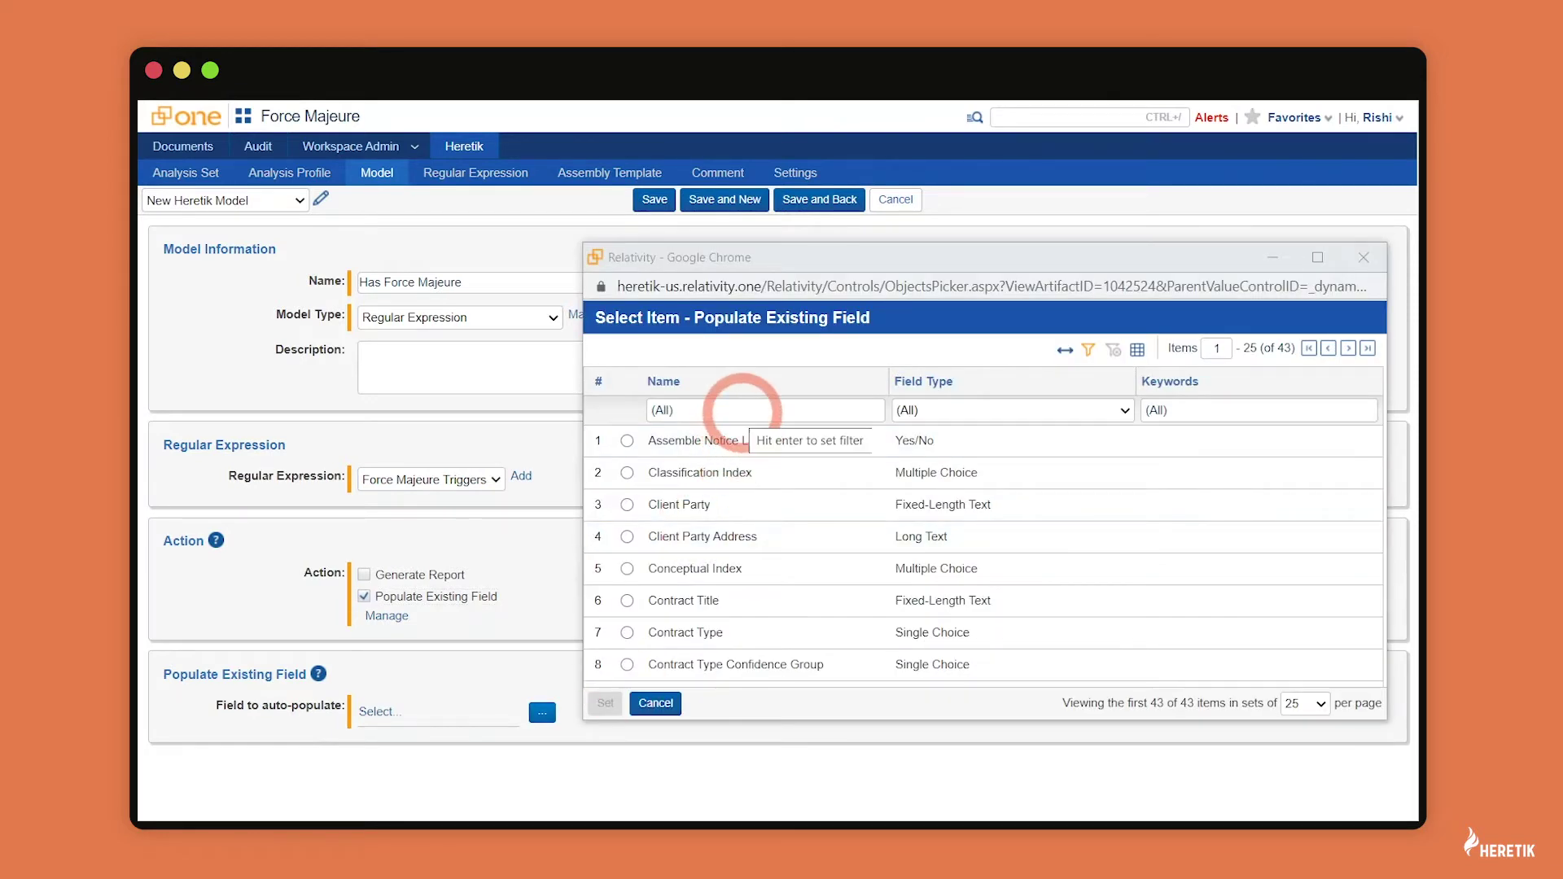
click(743, 409)
text(has force)
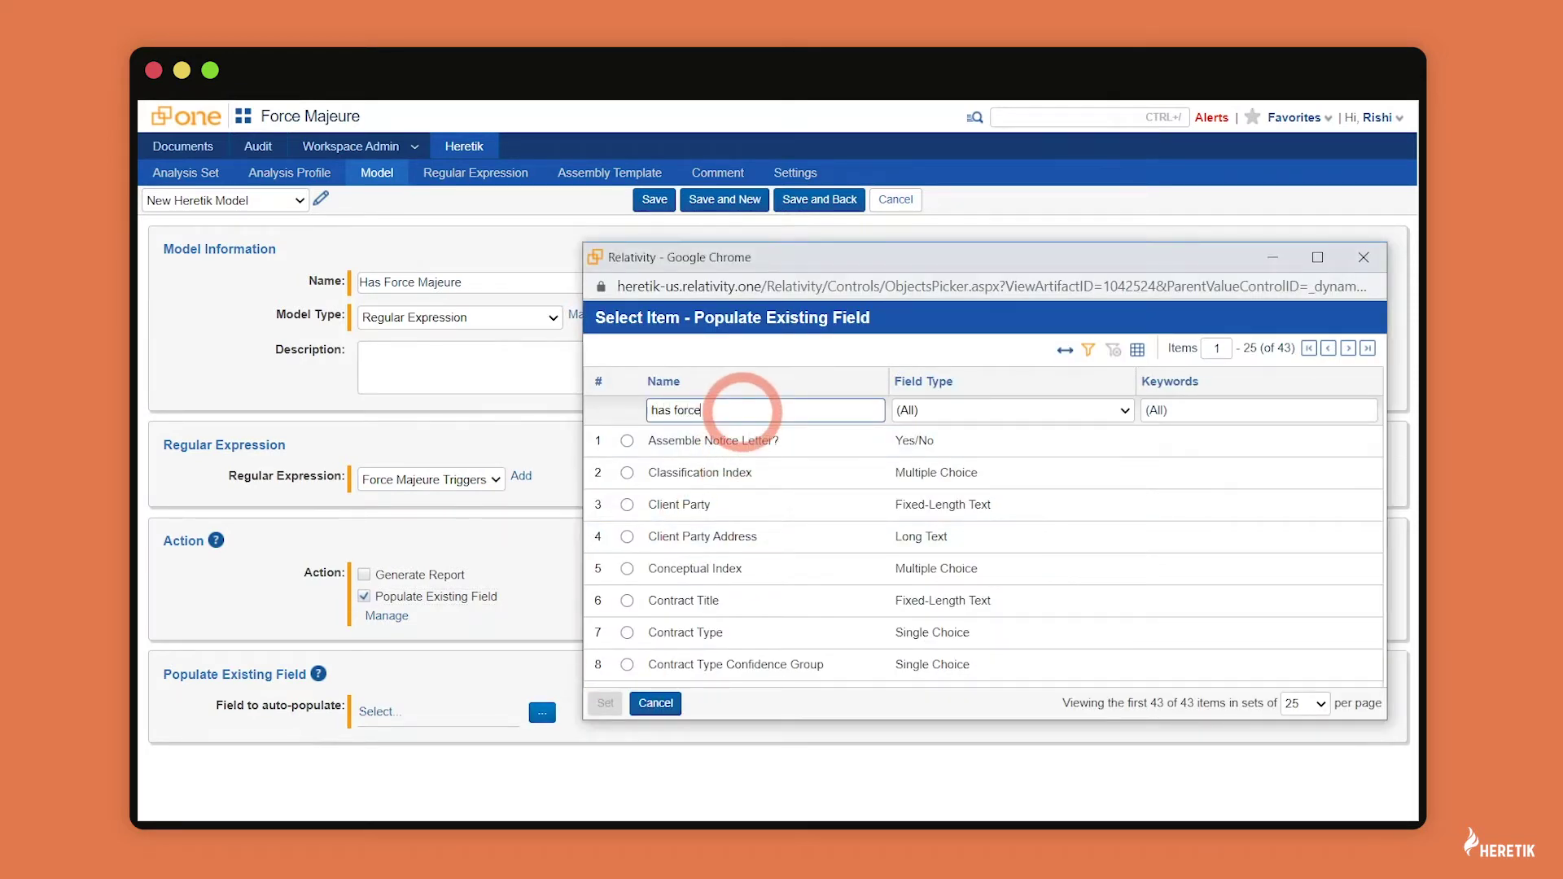
key(Return)
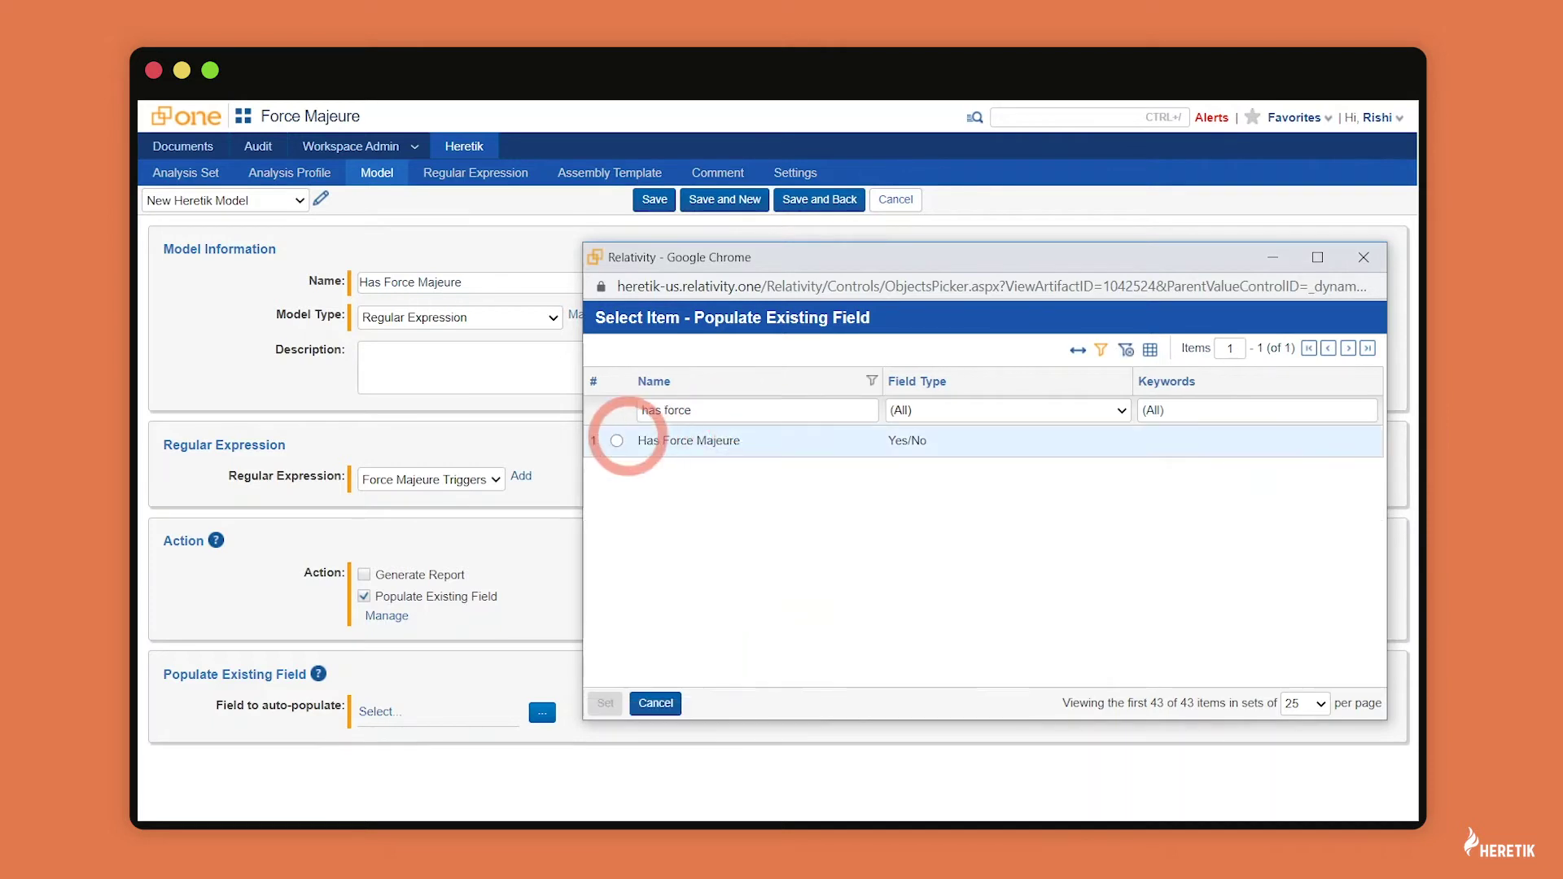
click(617, 440)
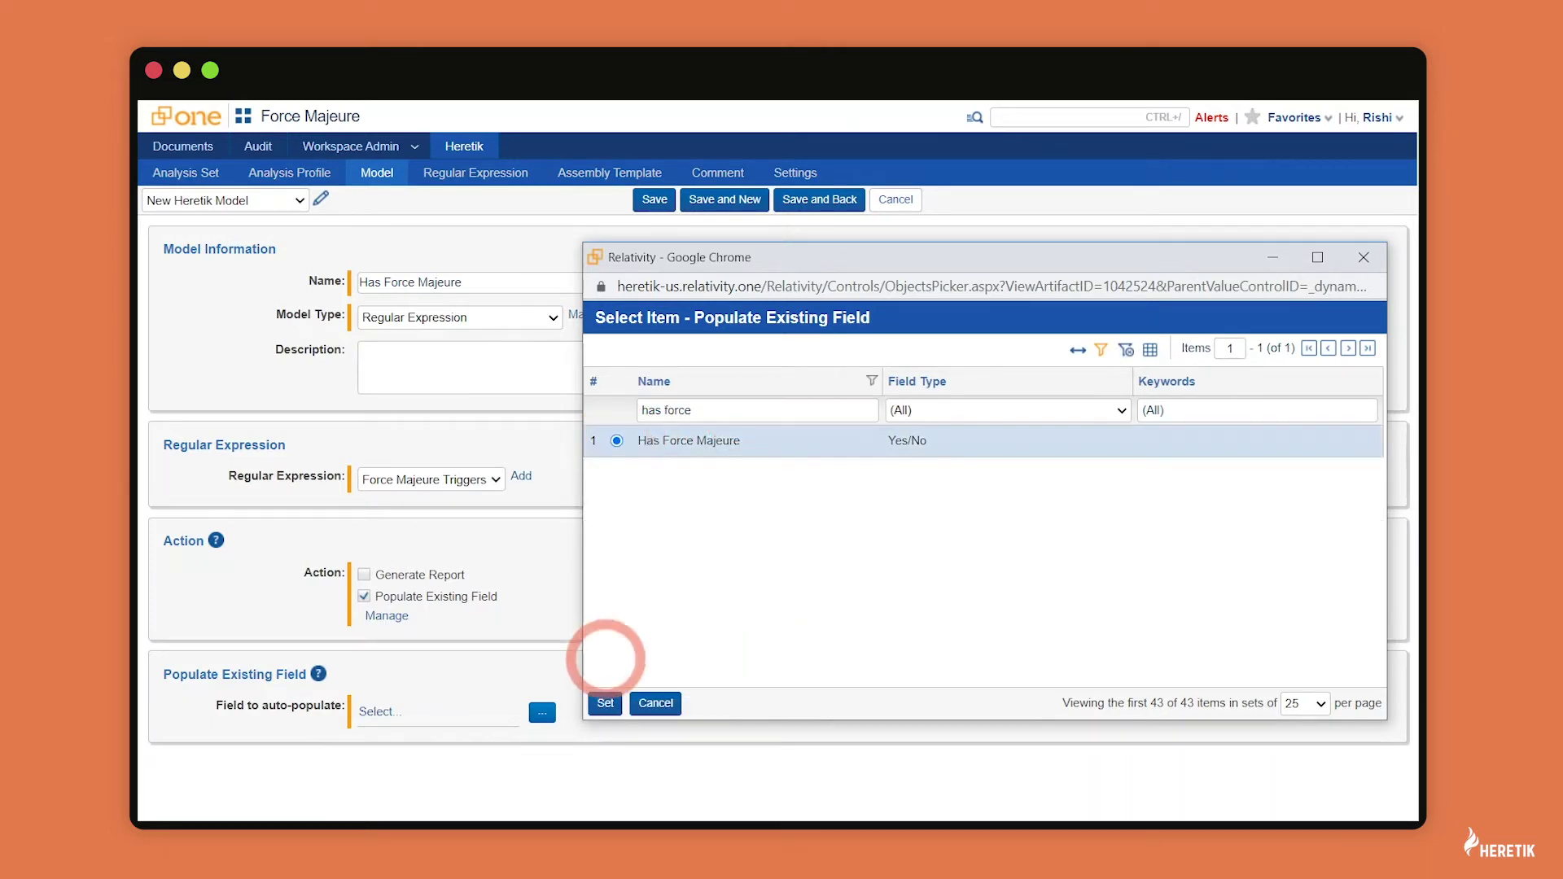
click(605, 702)
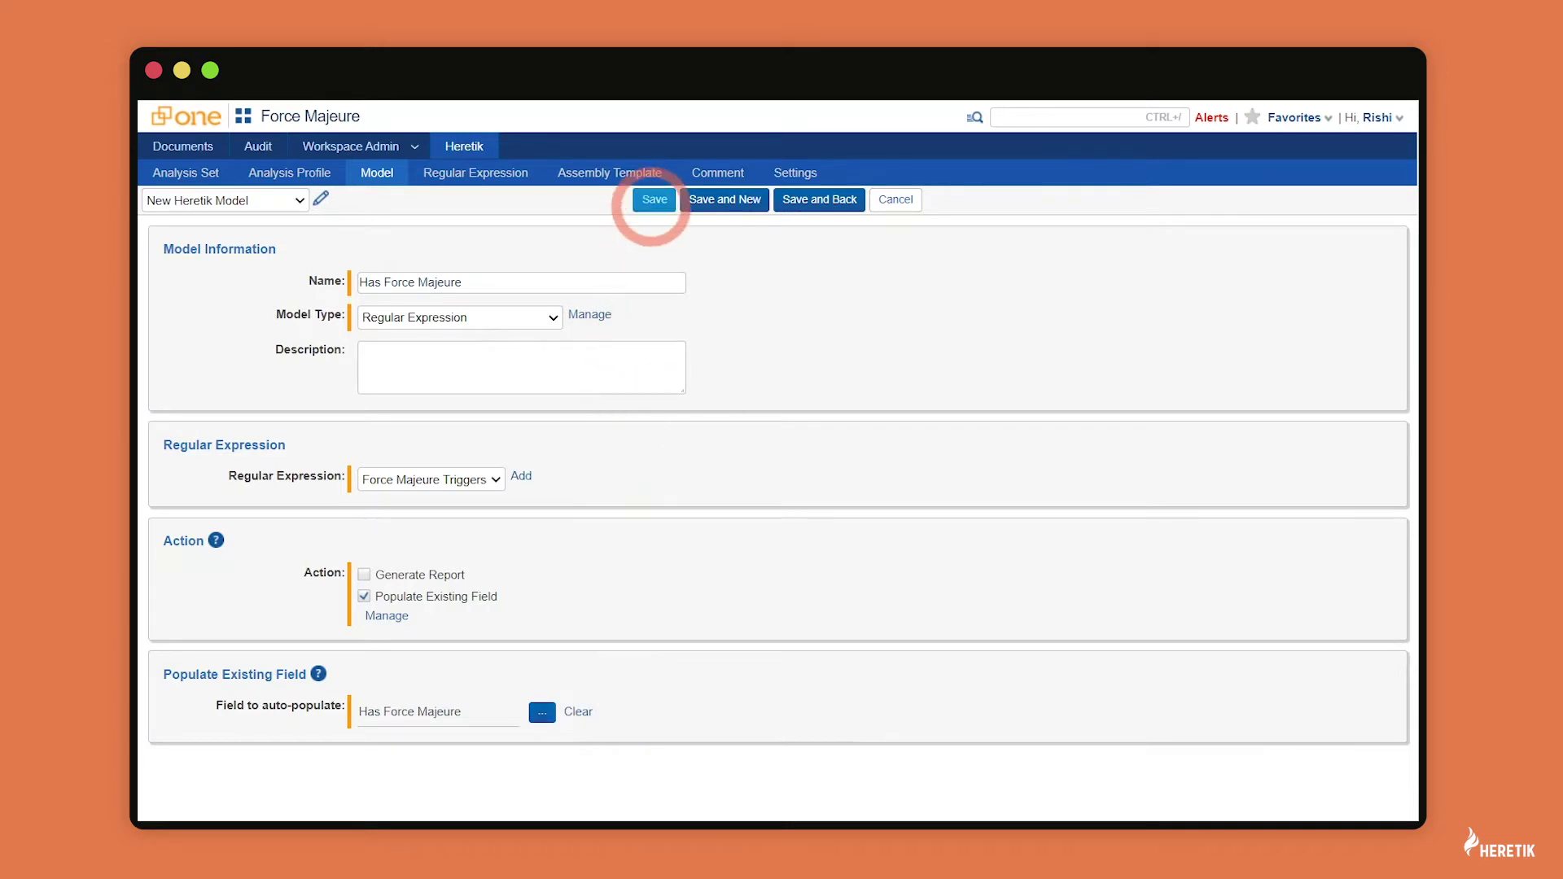
click(653, 200)
- Start mapping results to choices using the Force Majeure Auto-population saved search with a sample size of 50
scroll(727, 657, down, 2)
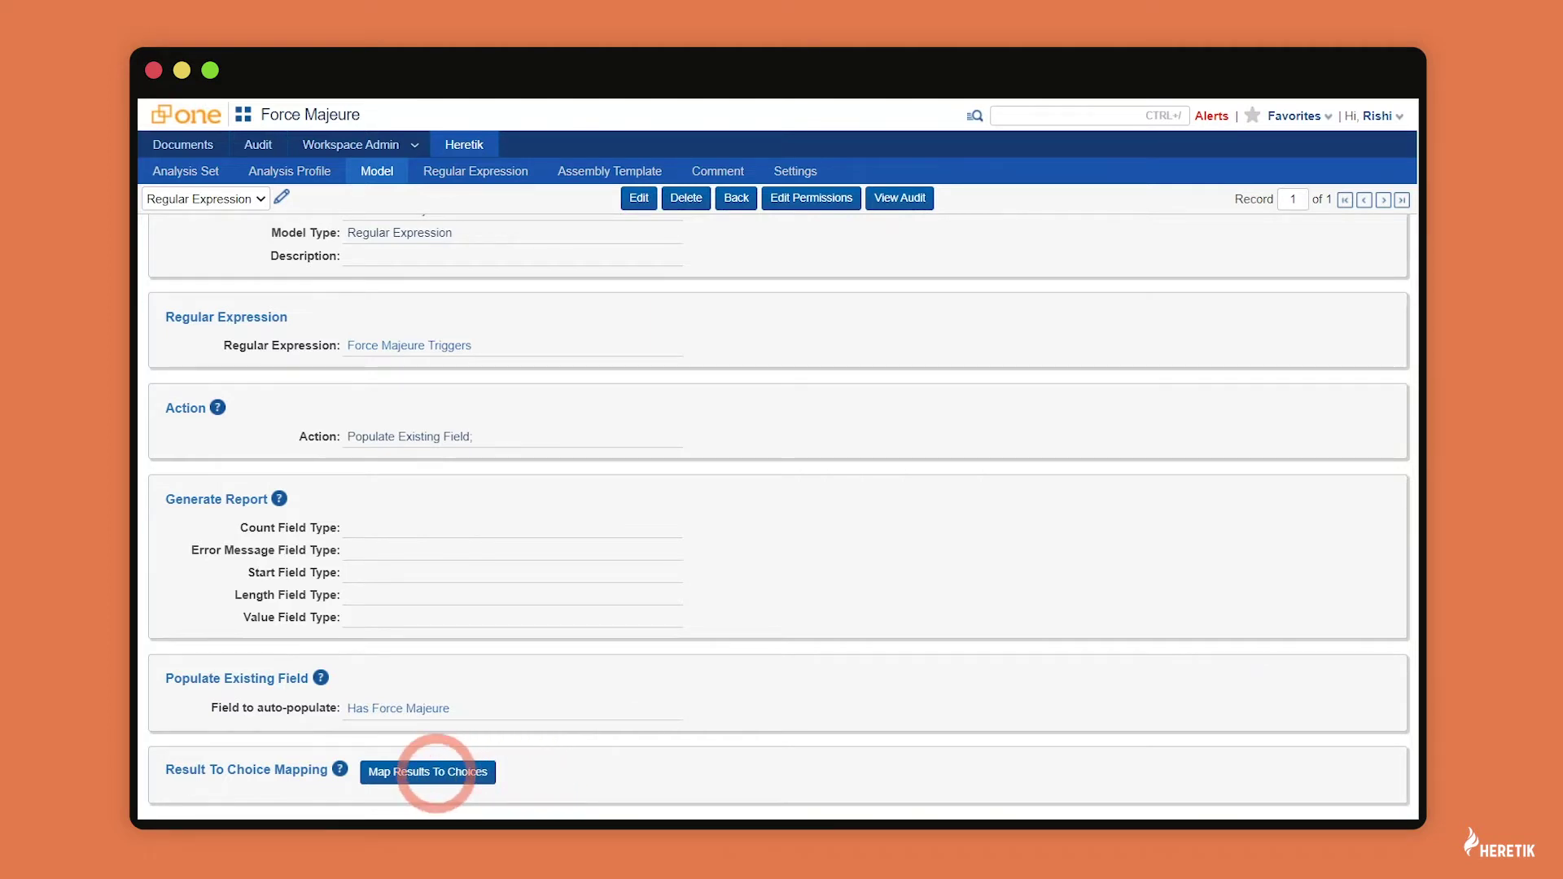
click(435, 774)
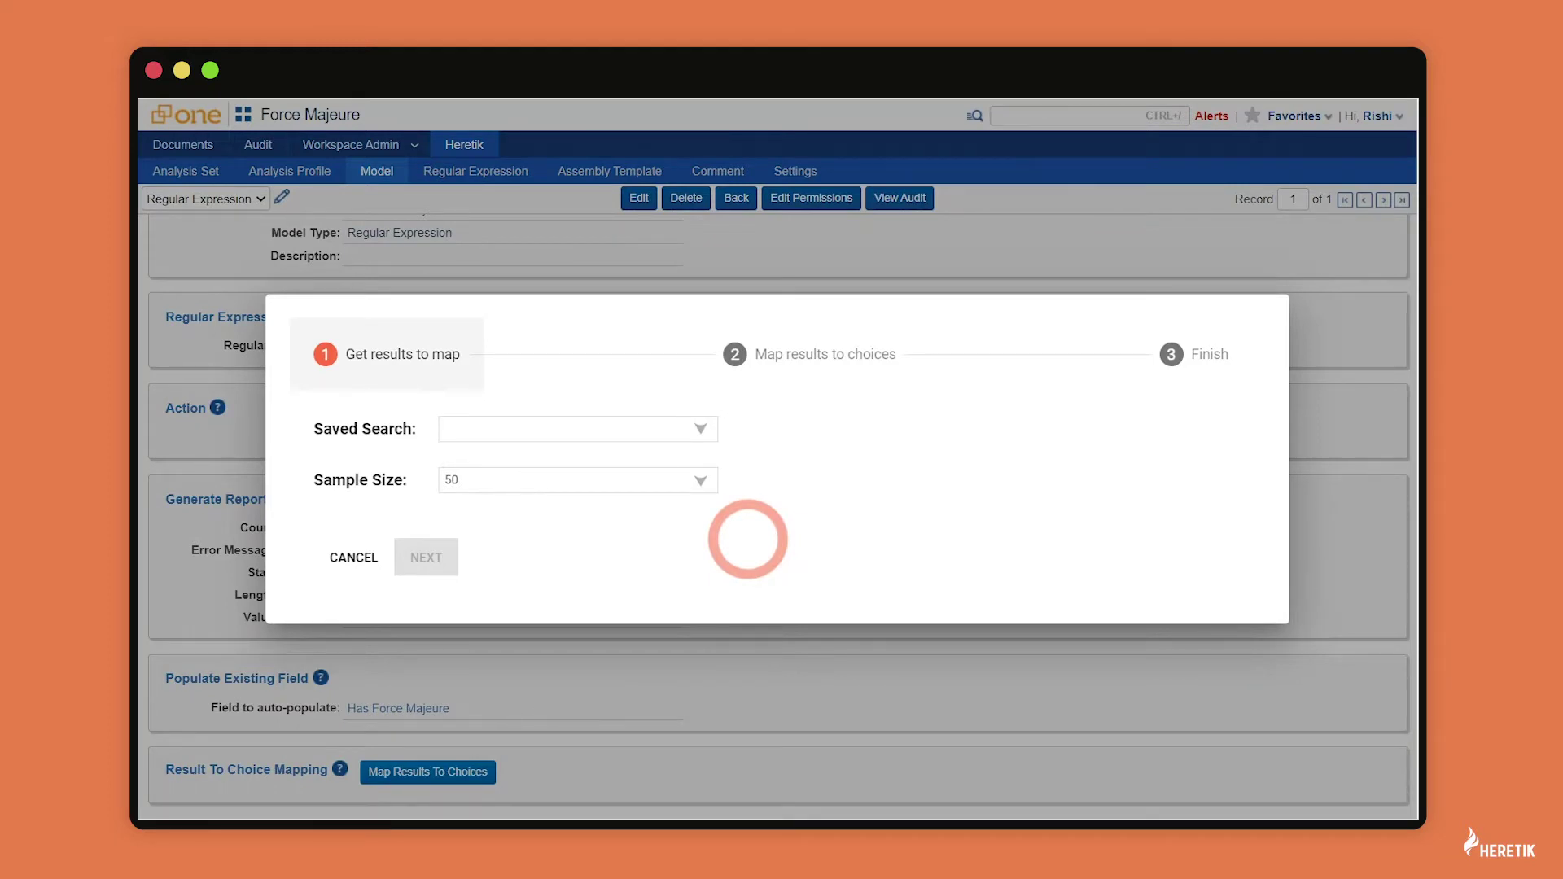
click(629, 429)
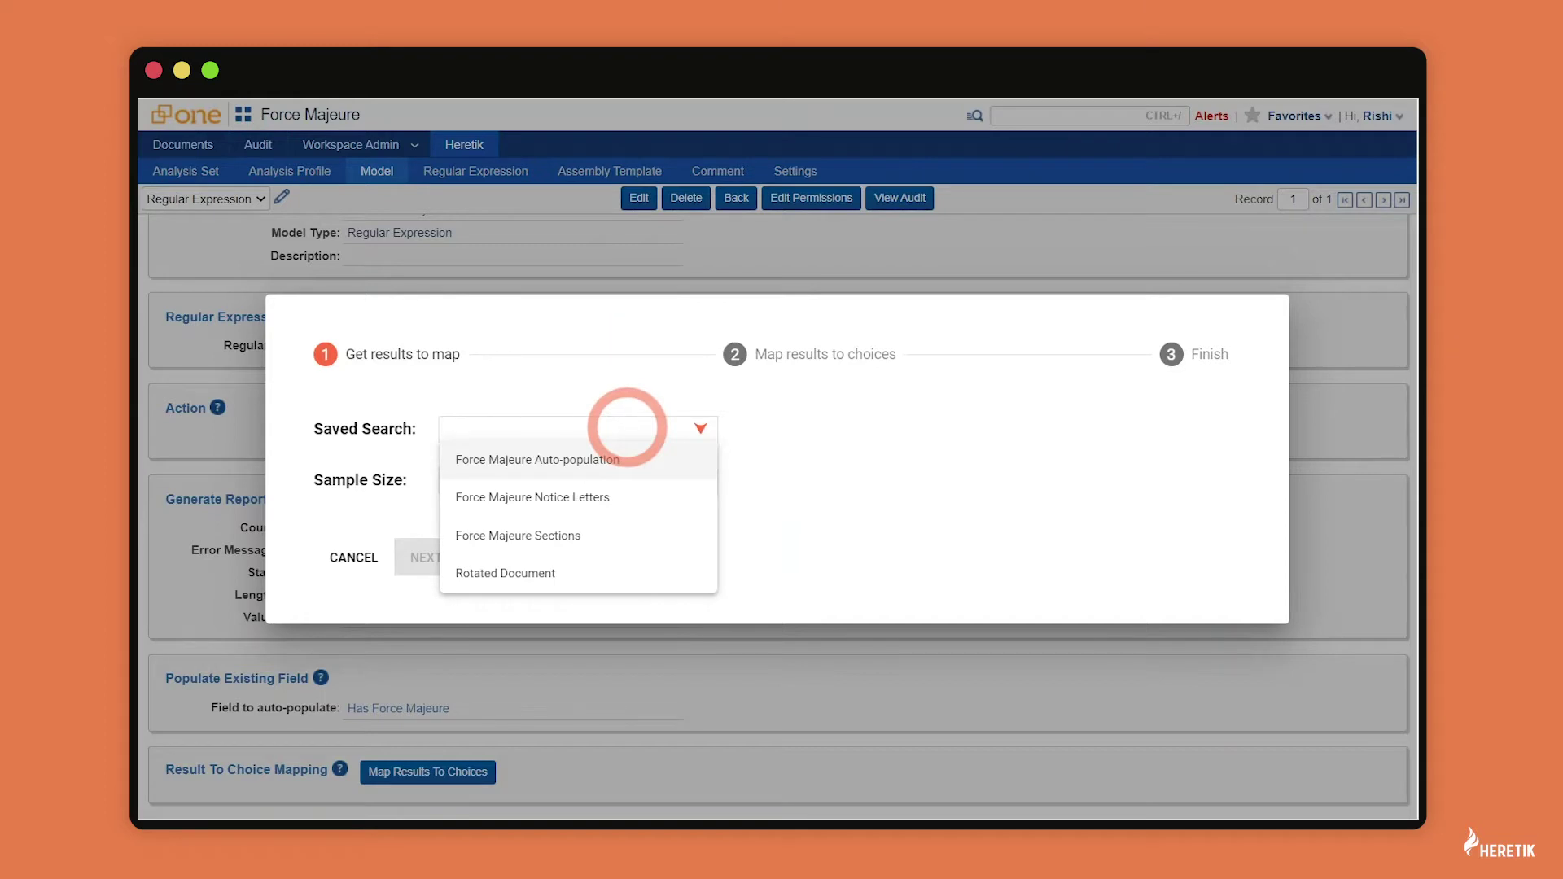
click(603, 461)
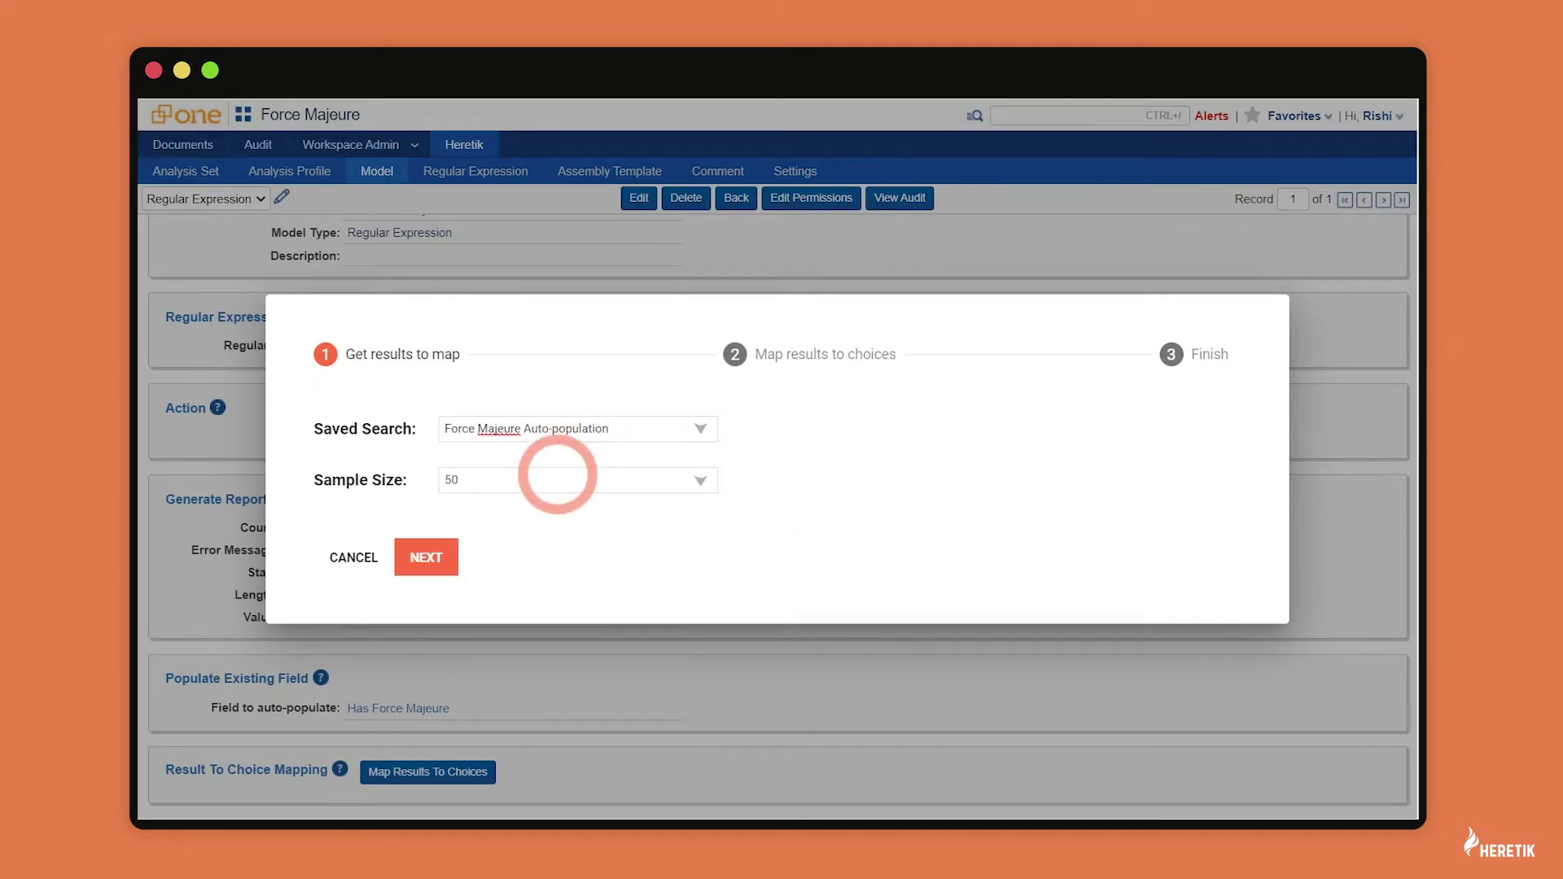
click(557, 475)
click(783, 494)
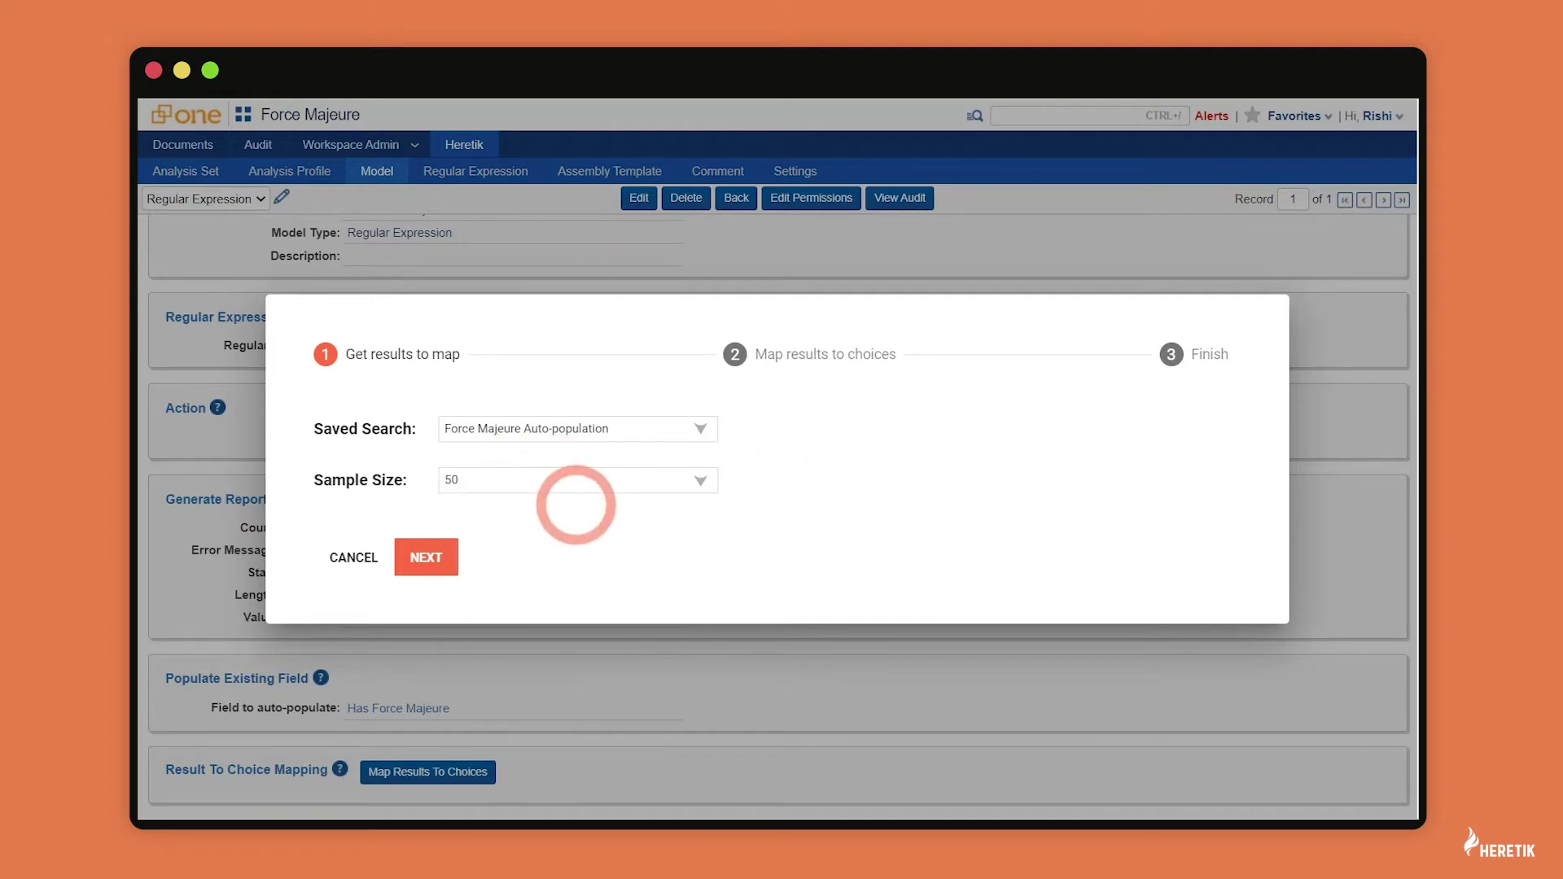
click(426, 557)
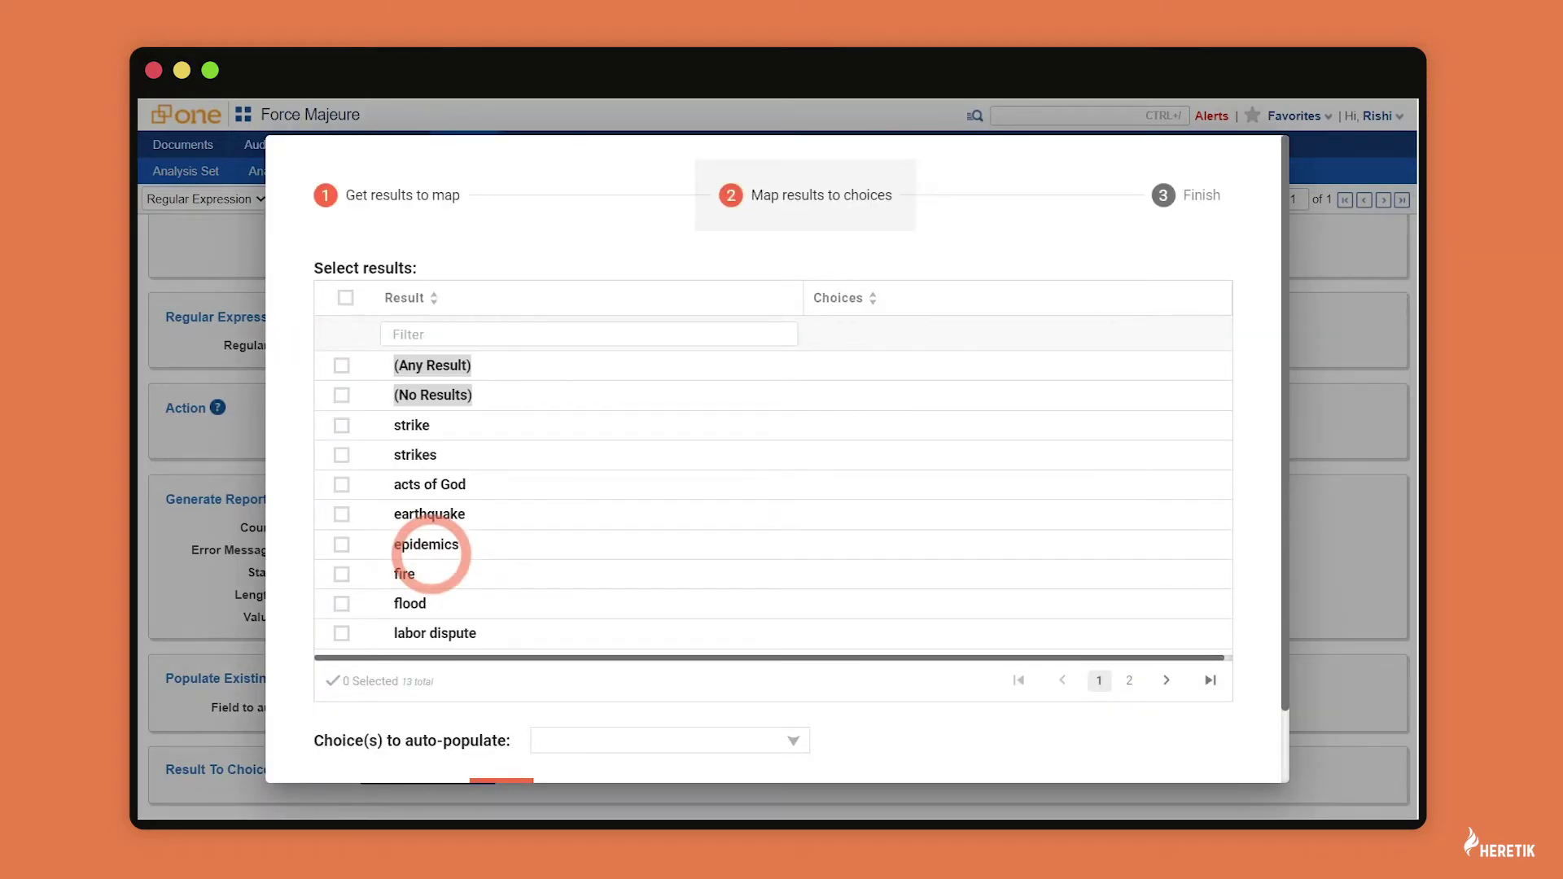
- Map (Any Result) to the auto-populate choice Yes and save the mapping
scroll(431, 554, down, 2)
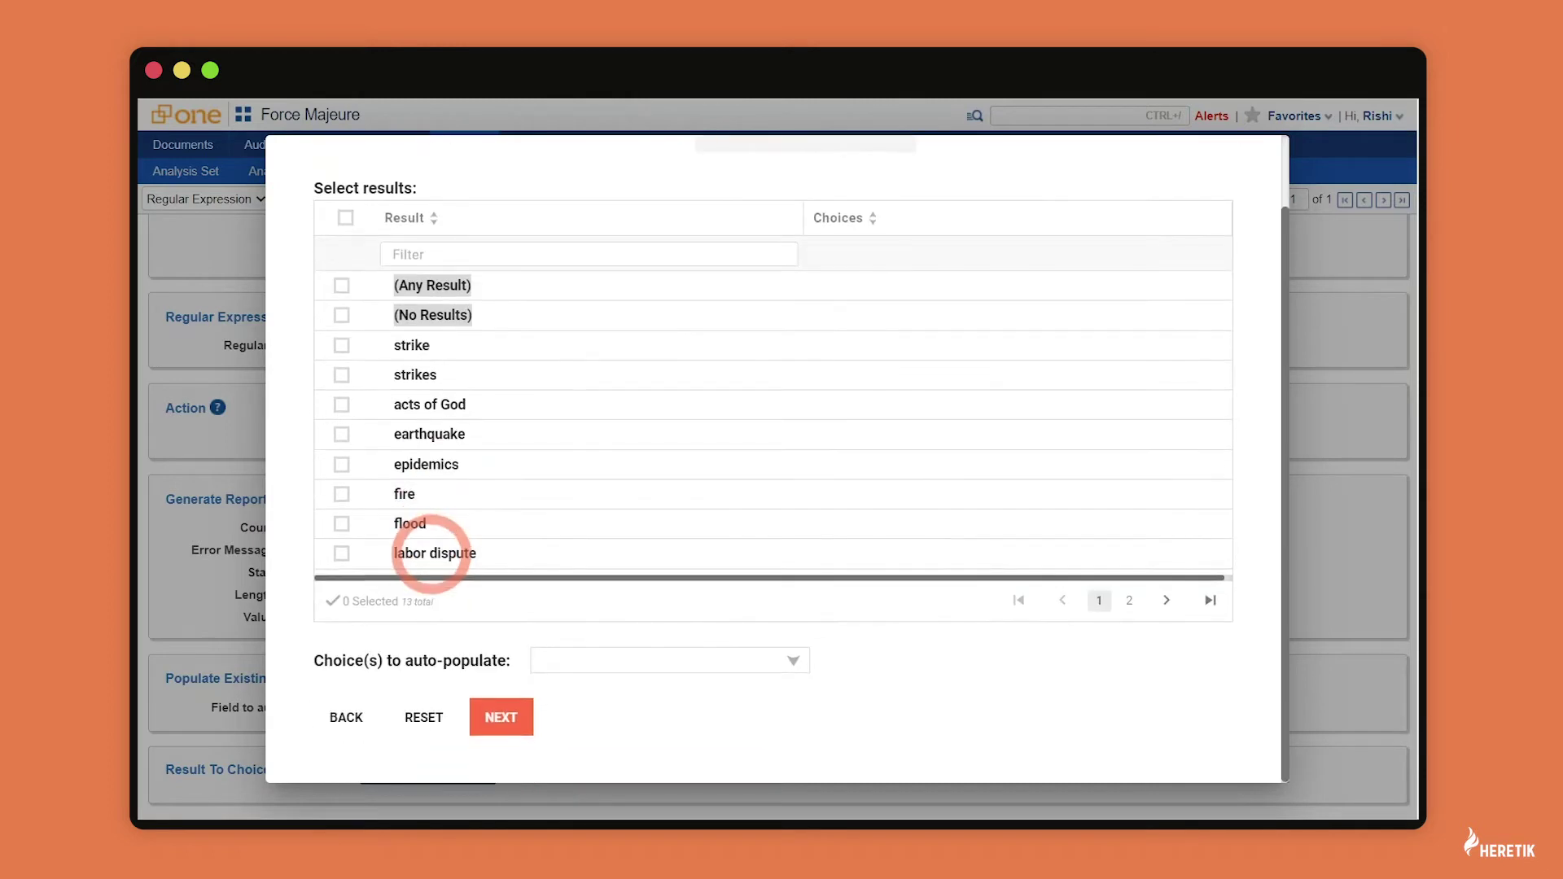
scroll(432, 554, up, 2)
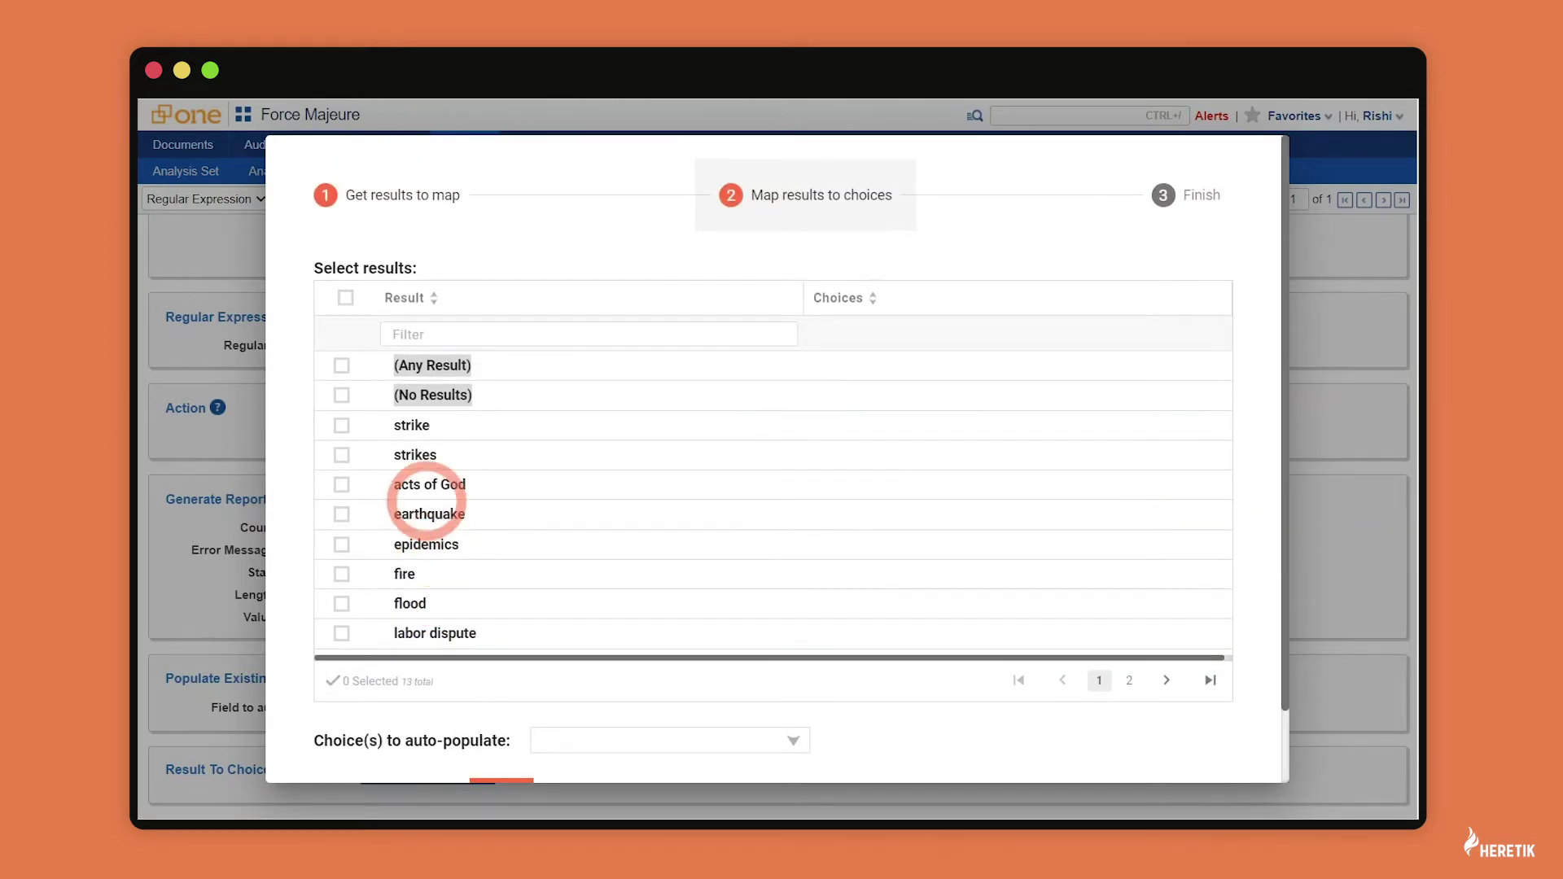
click(341, 366)
scroll(540, 576, down, 1)
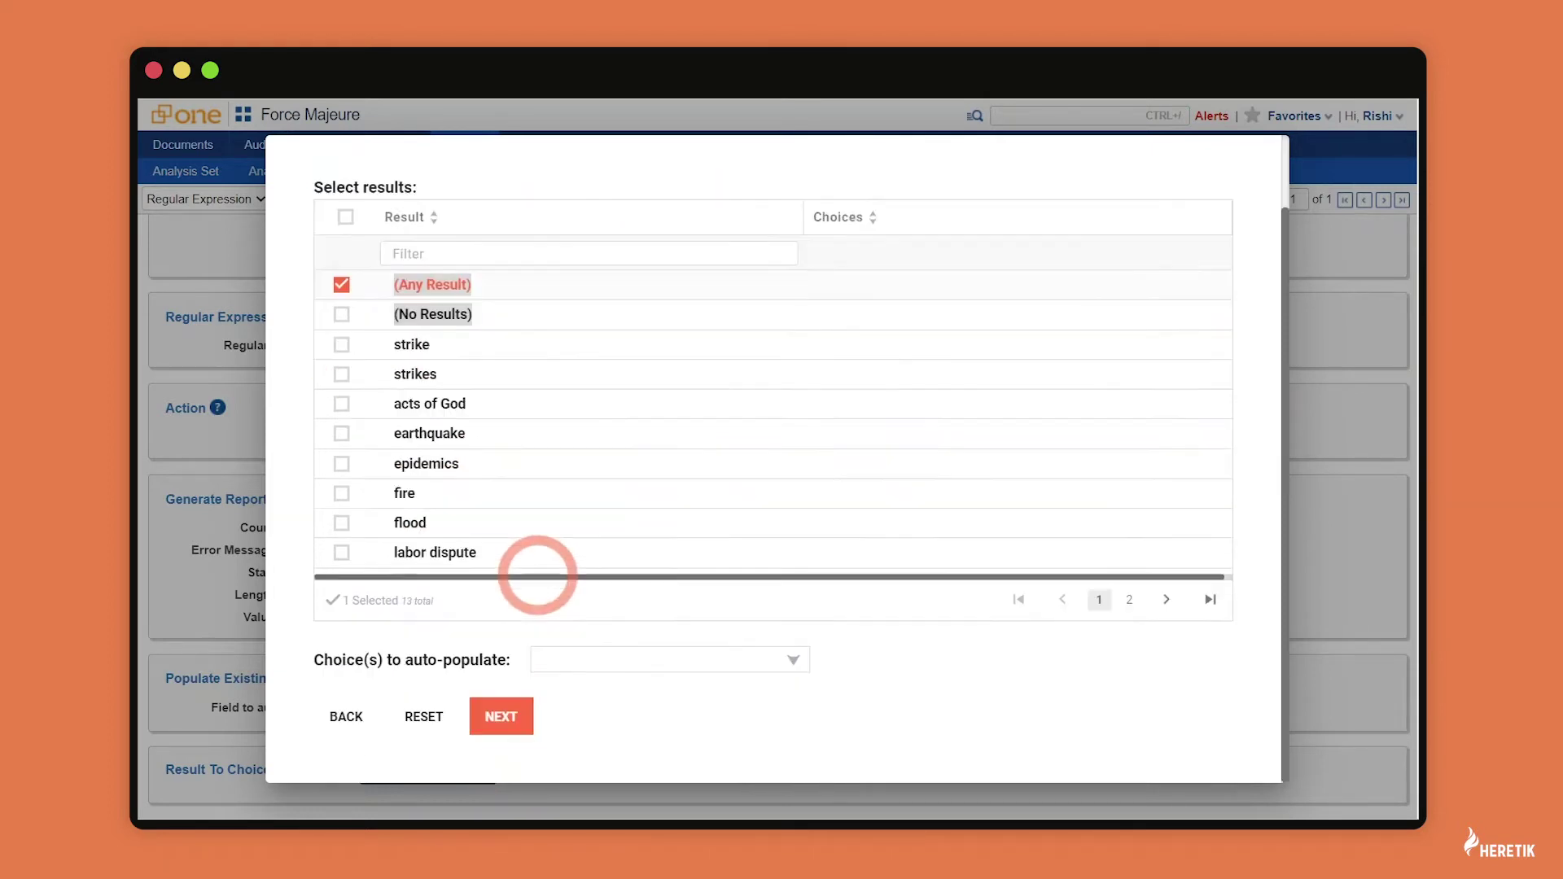
click(619, 657)
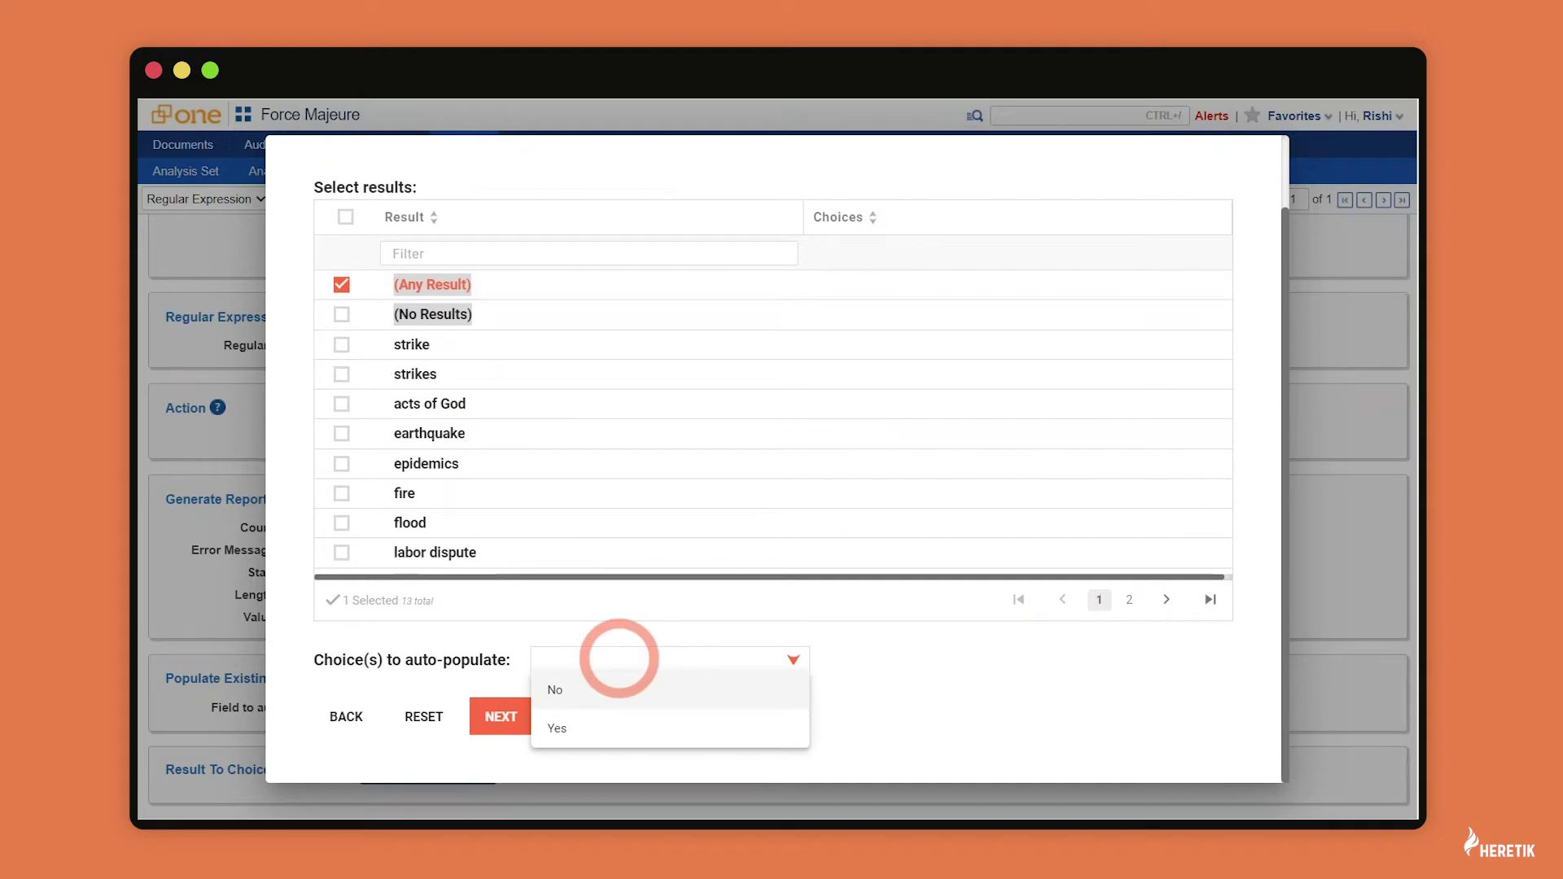
click(583, 731)
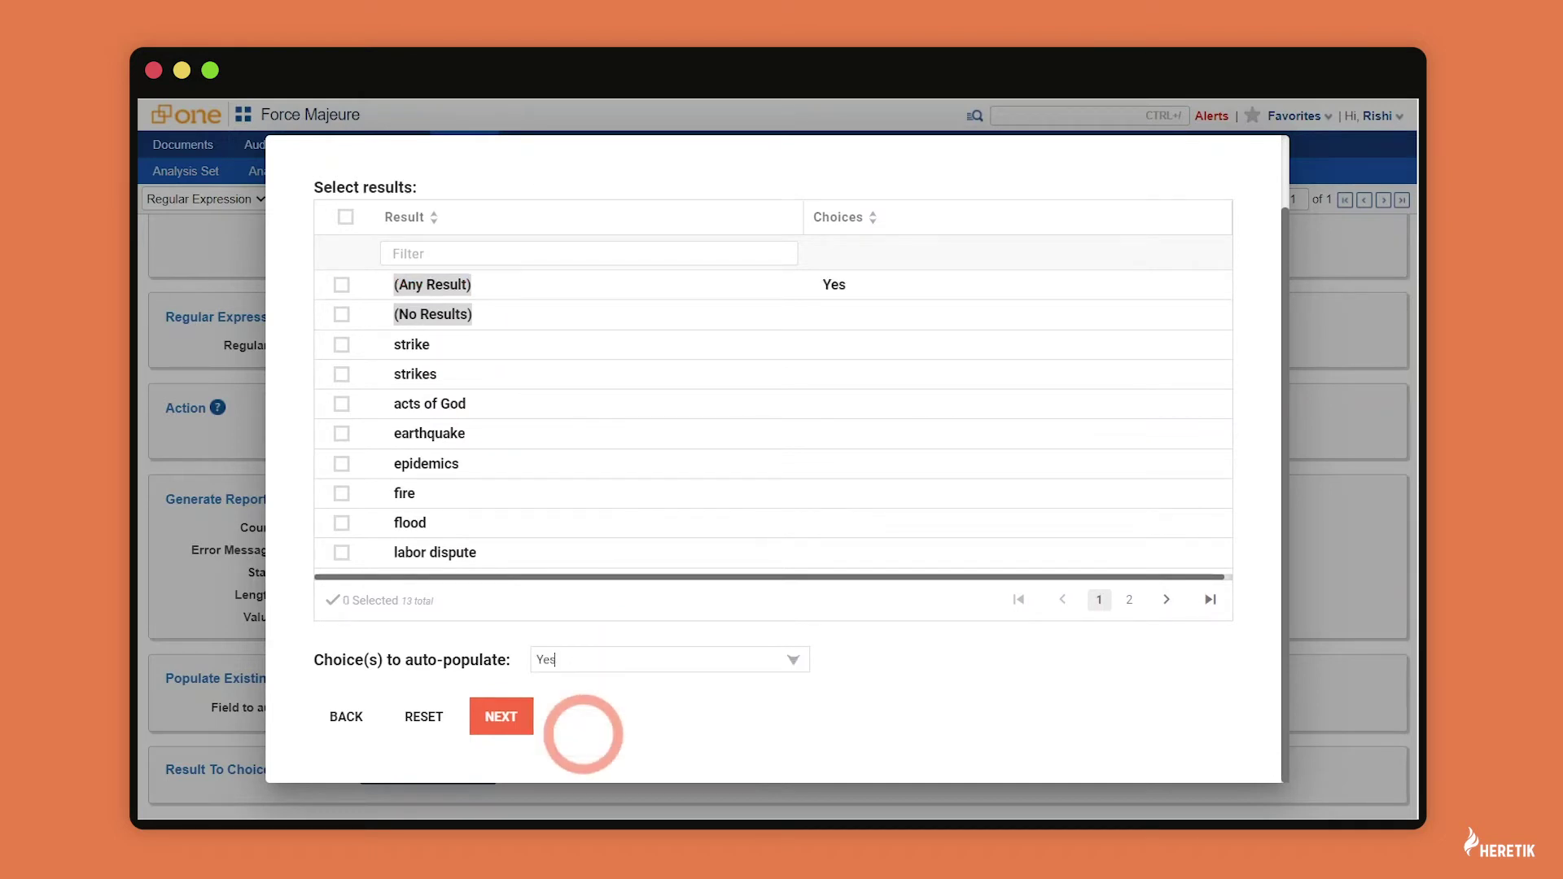
click(513, 716)
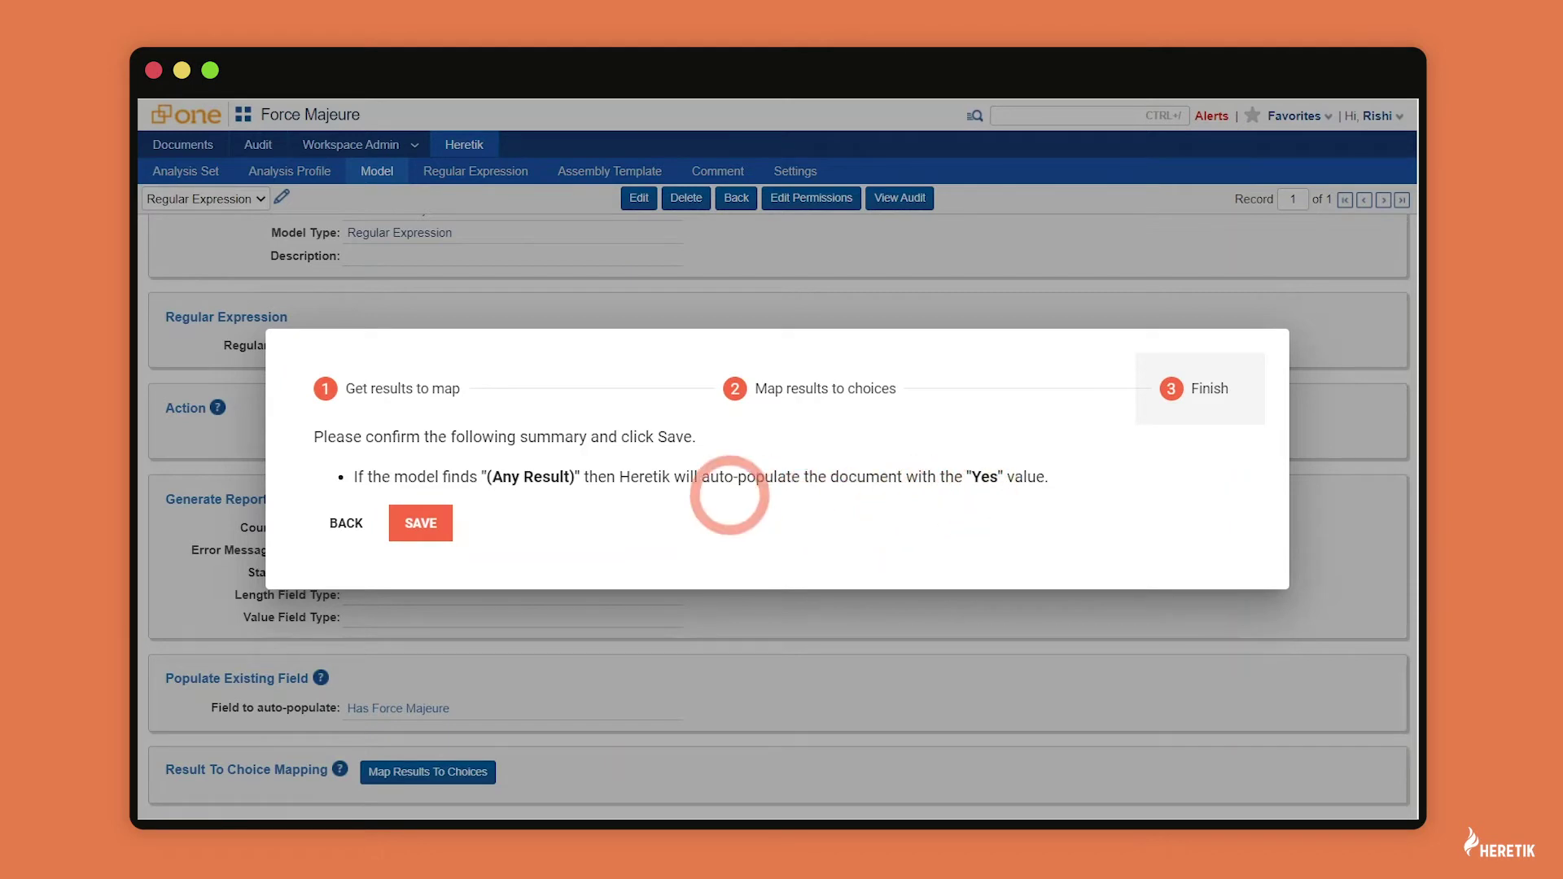
click(423, 523)
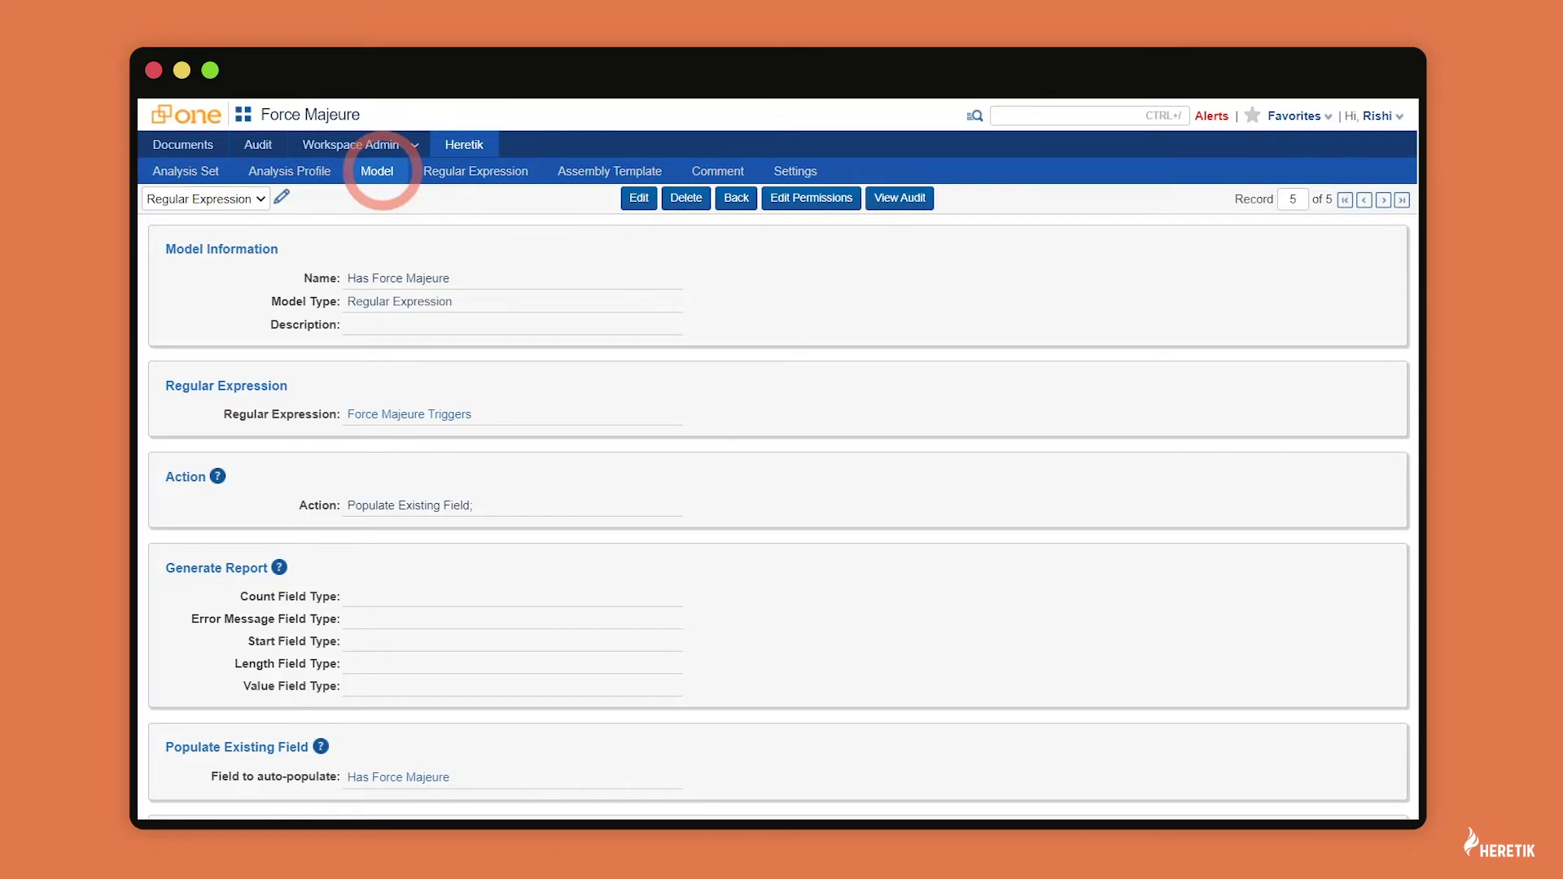
- Create a Heretik model named "Force Majeure Triggers" of type Regular Expression, using the Force Majeure Triggers expression
click(379, 171)
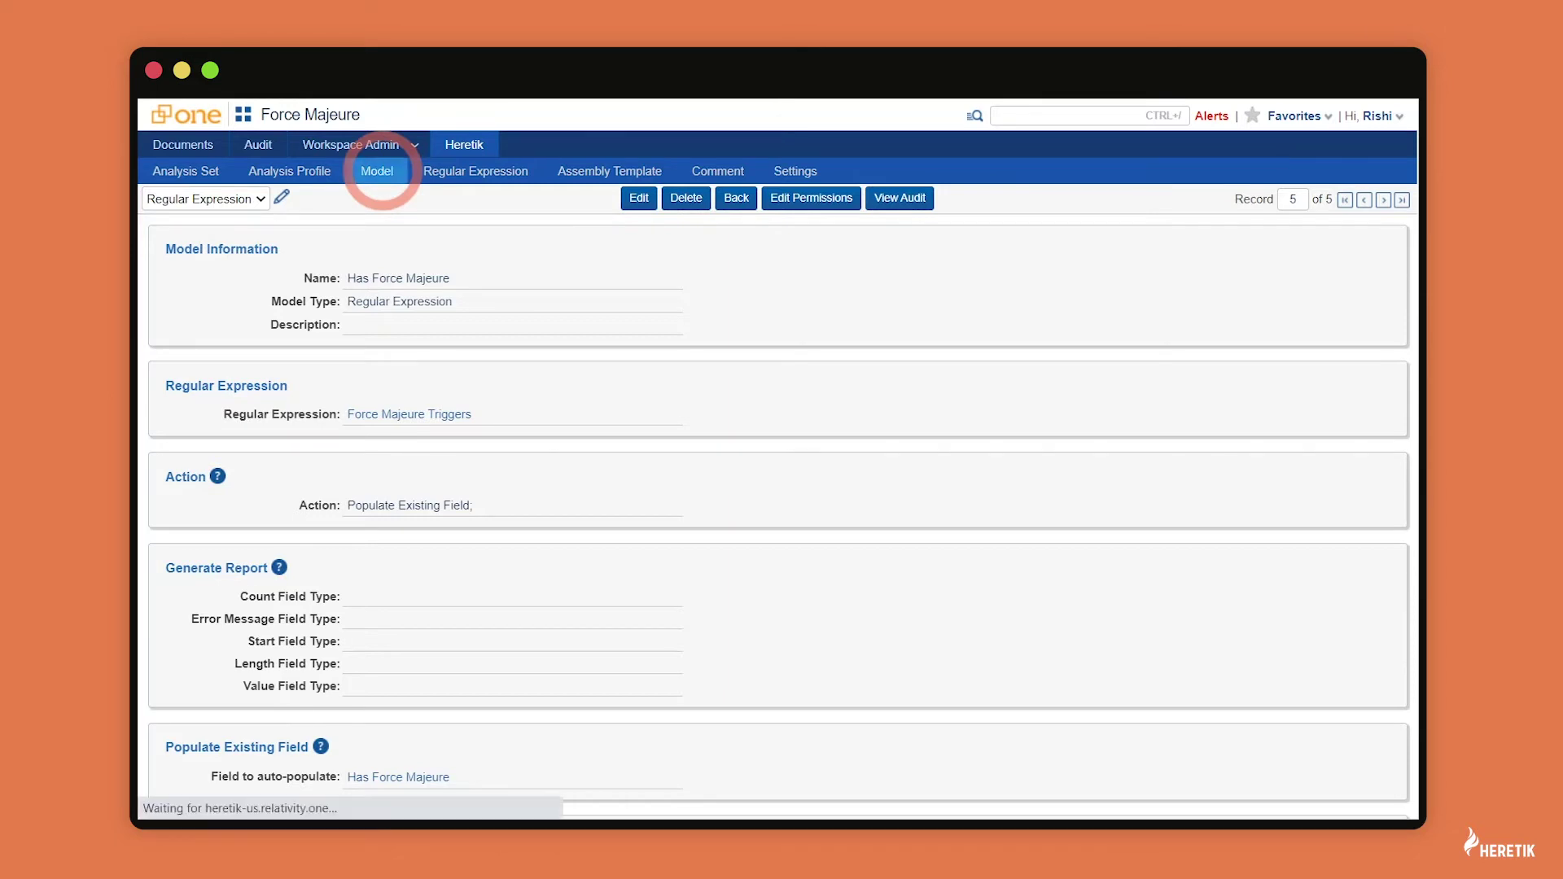
click(251, 198)
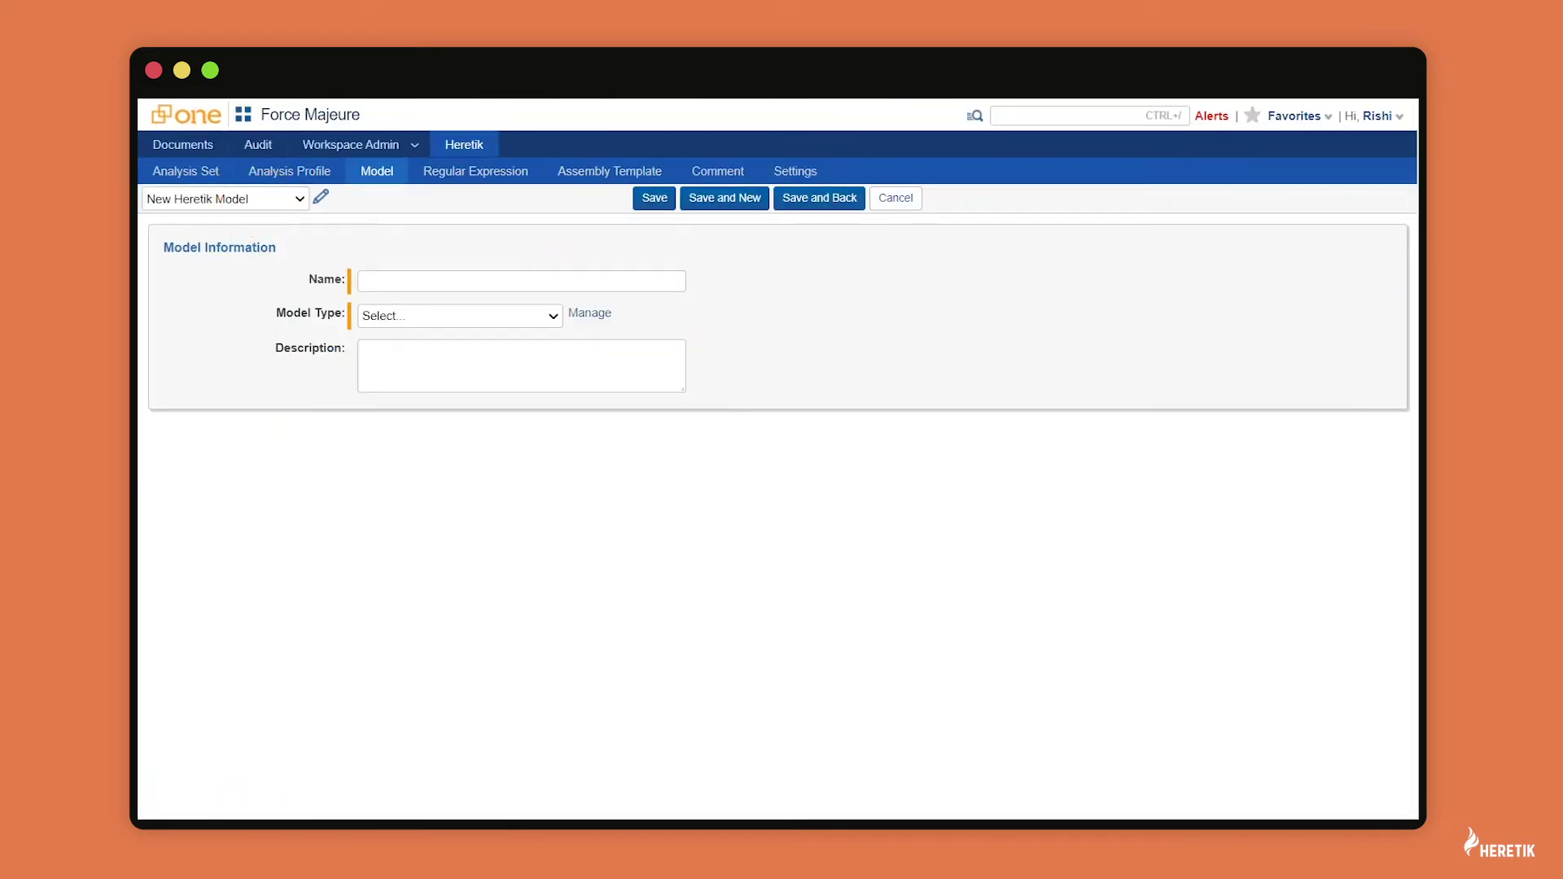
click(521, 282)
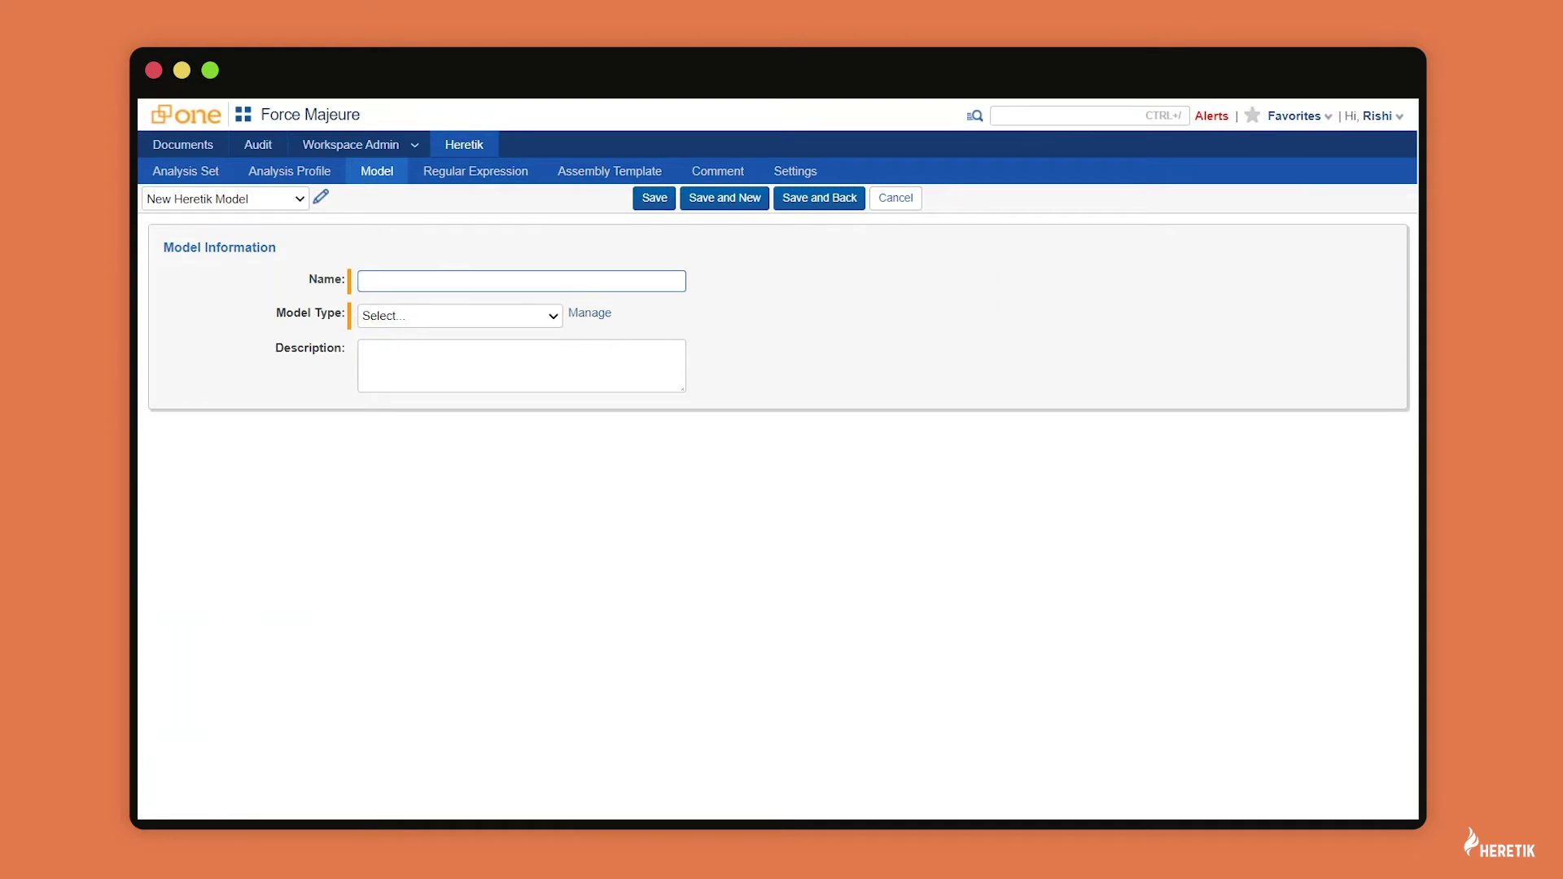
text(Fo)
click(460, 315)
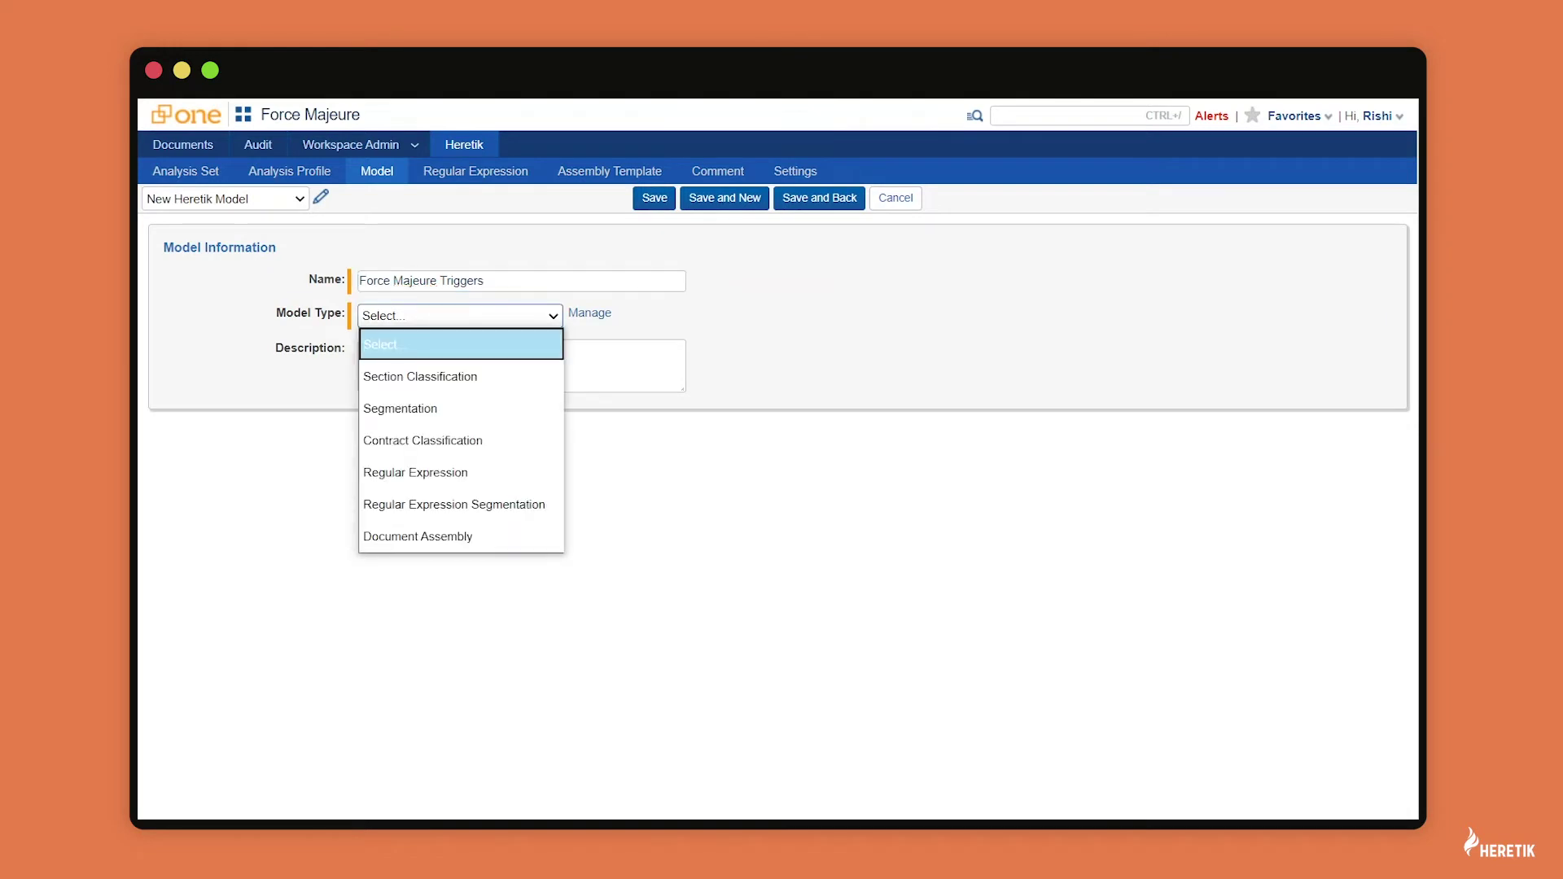
click(415, 473)
click(432, 478)
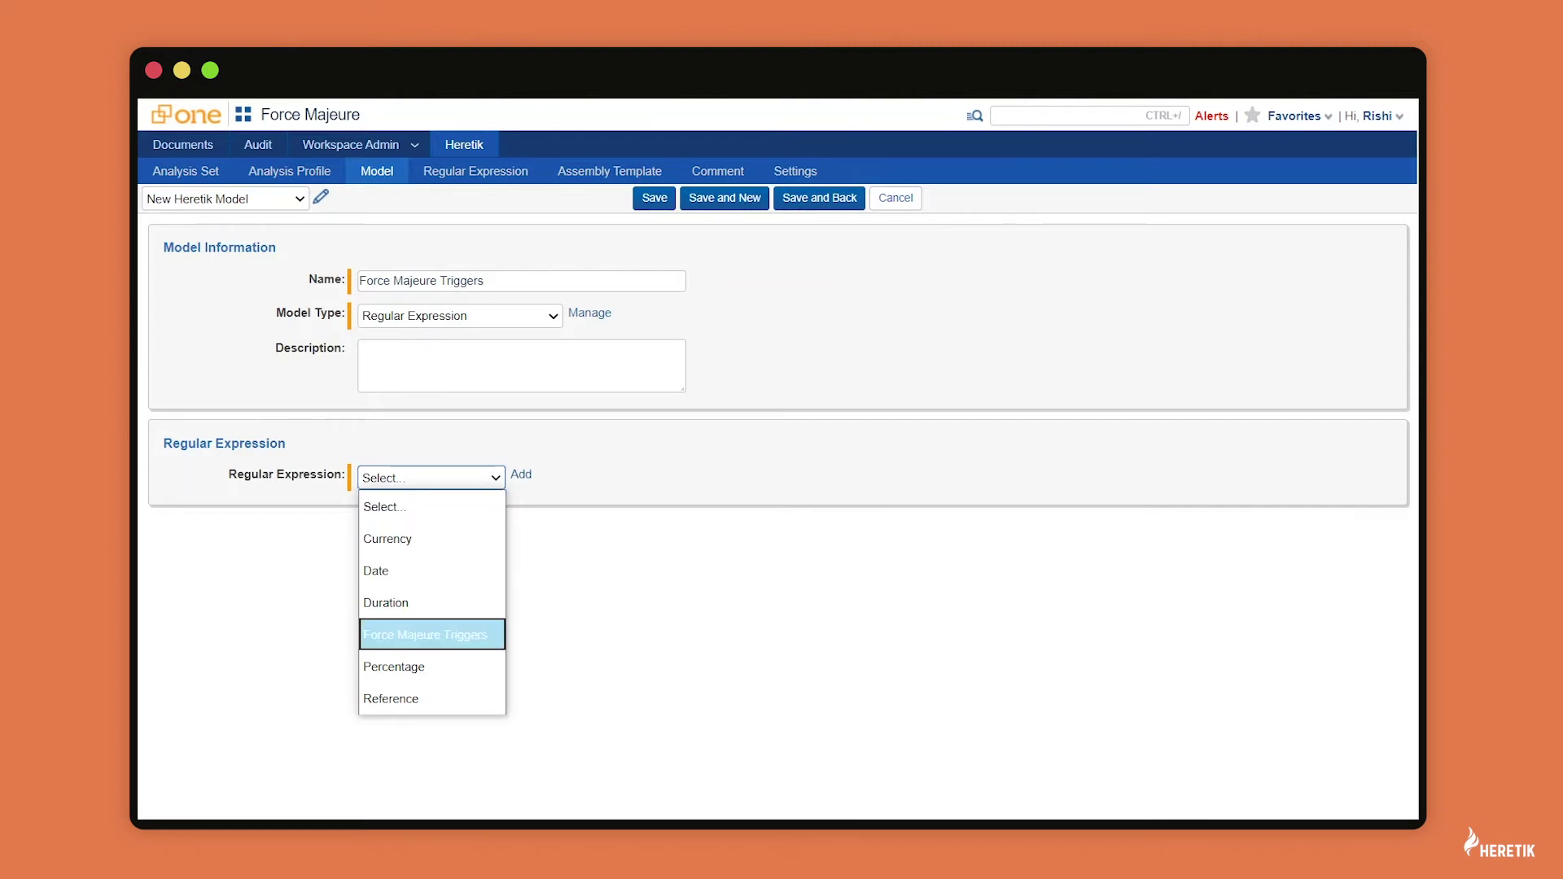
click(425, 635)
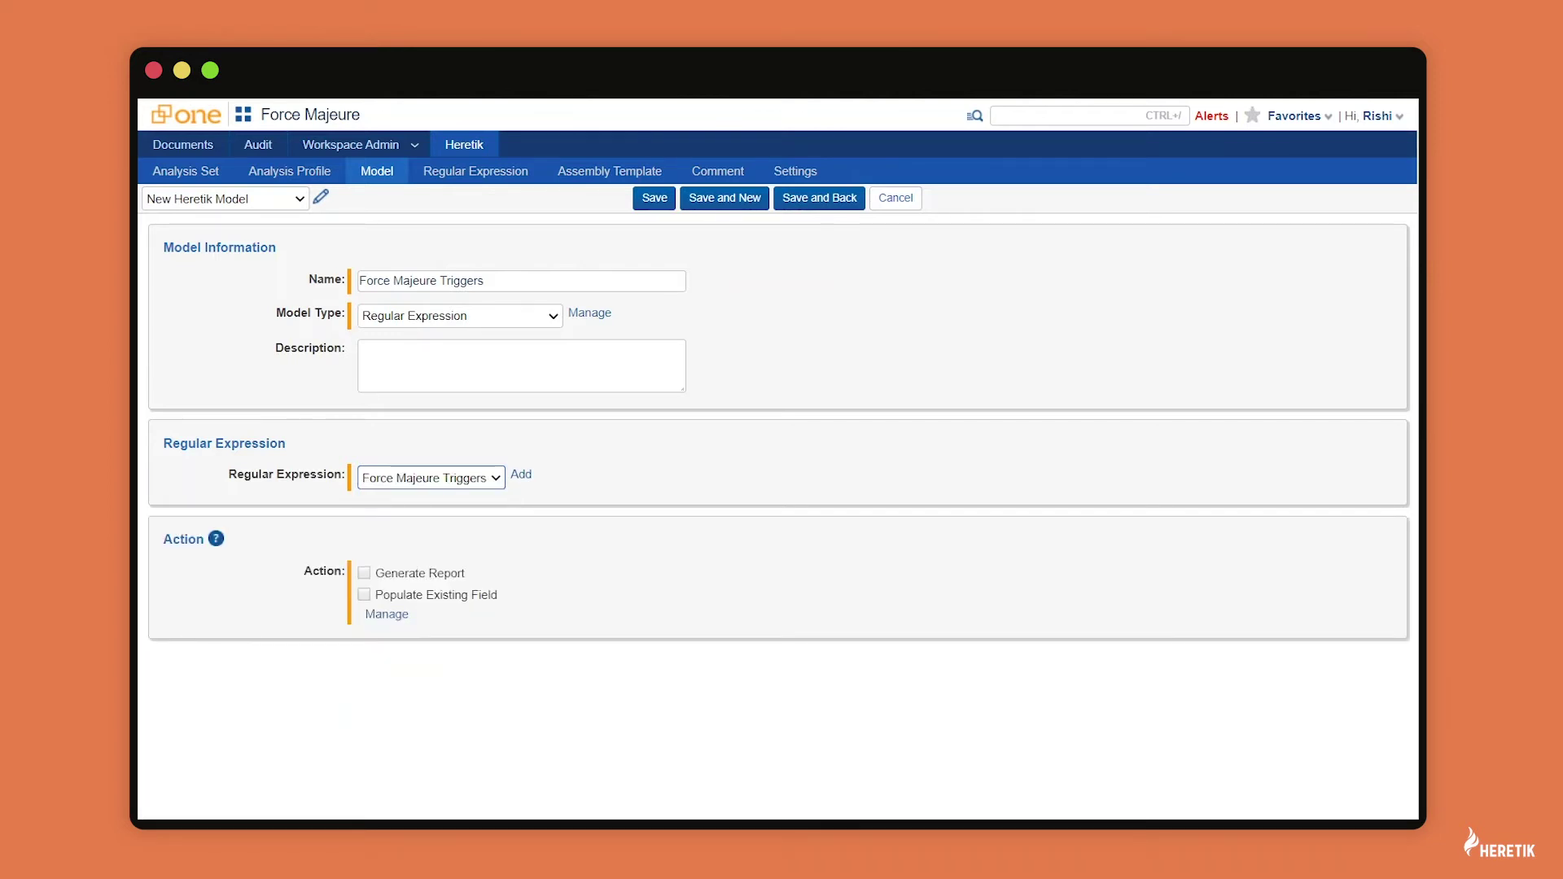
- Set the model's action to Populate Existing Field with Force Majeure Triggers as the field to auto-populate, and save the model
click(364, 594)
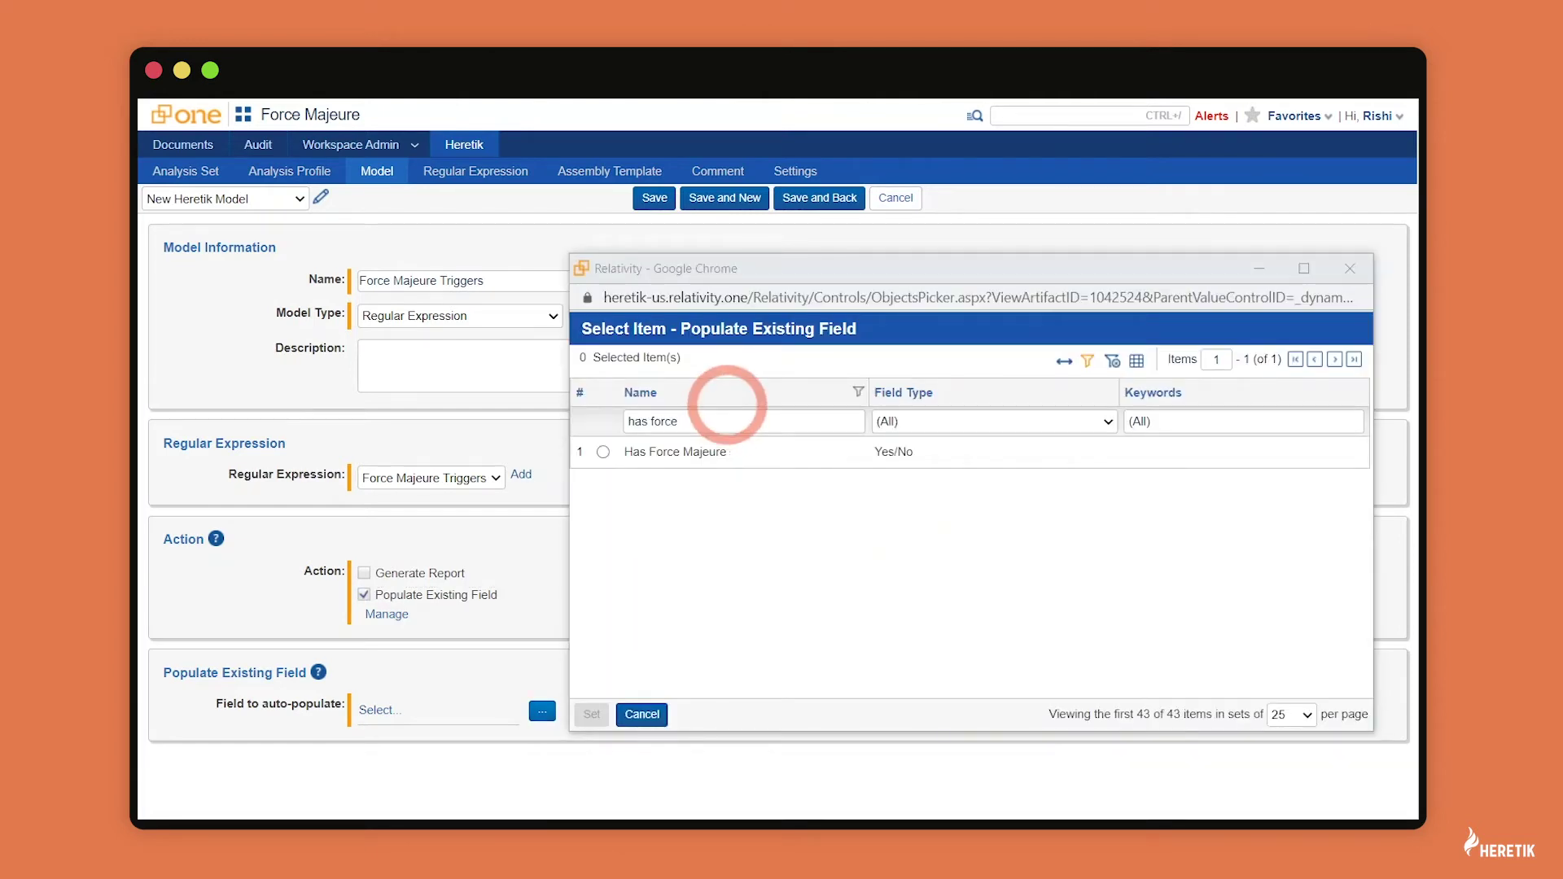
click(703, 414)
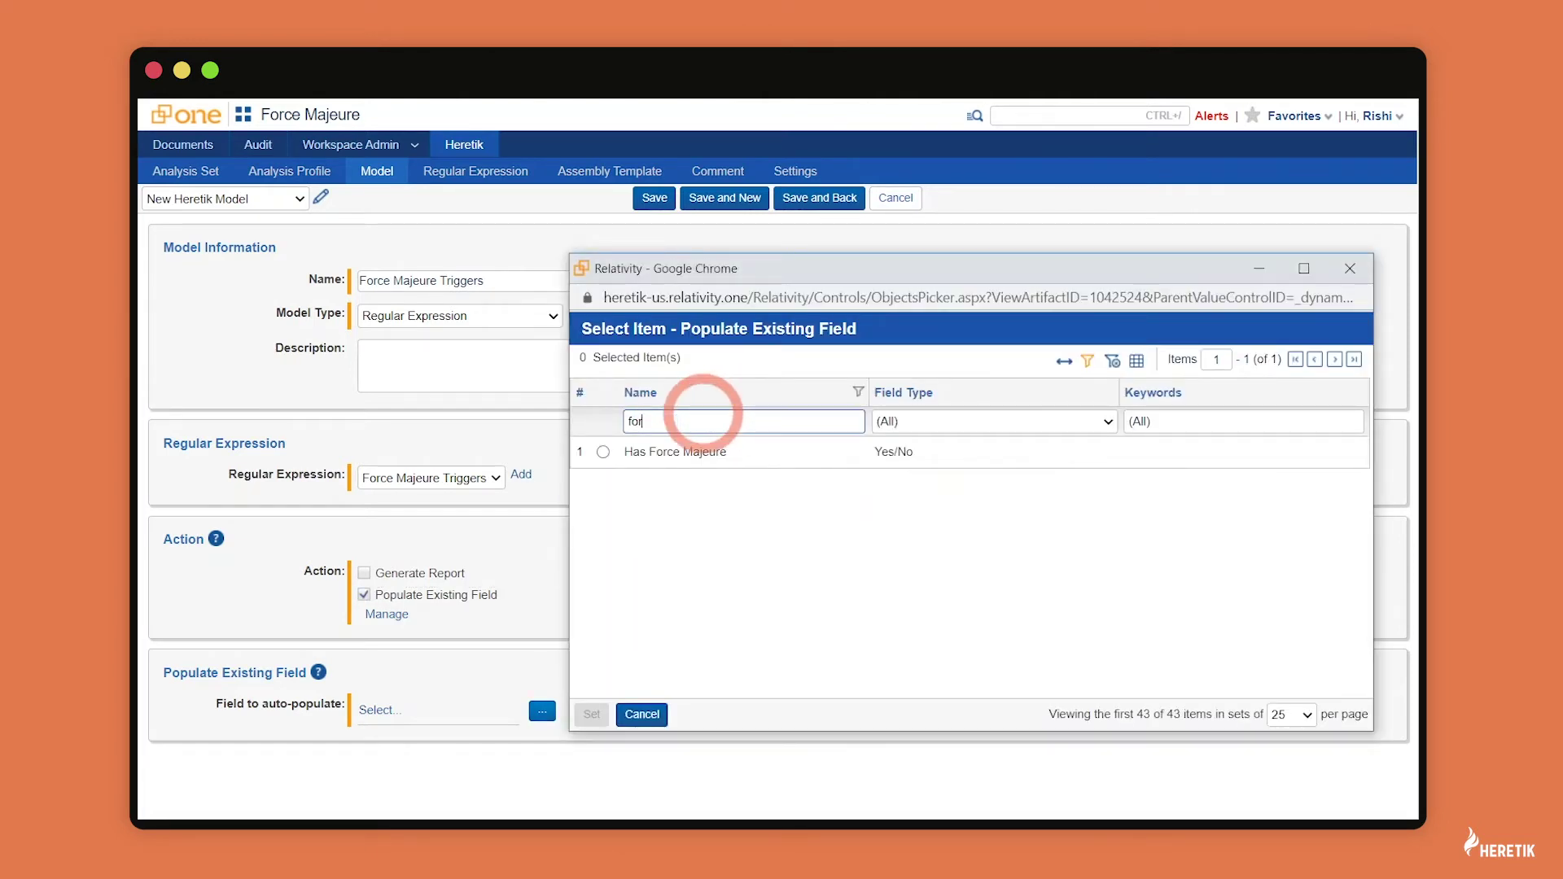
text(force)
key(Return)
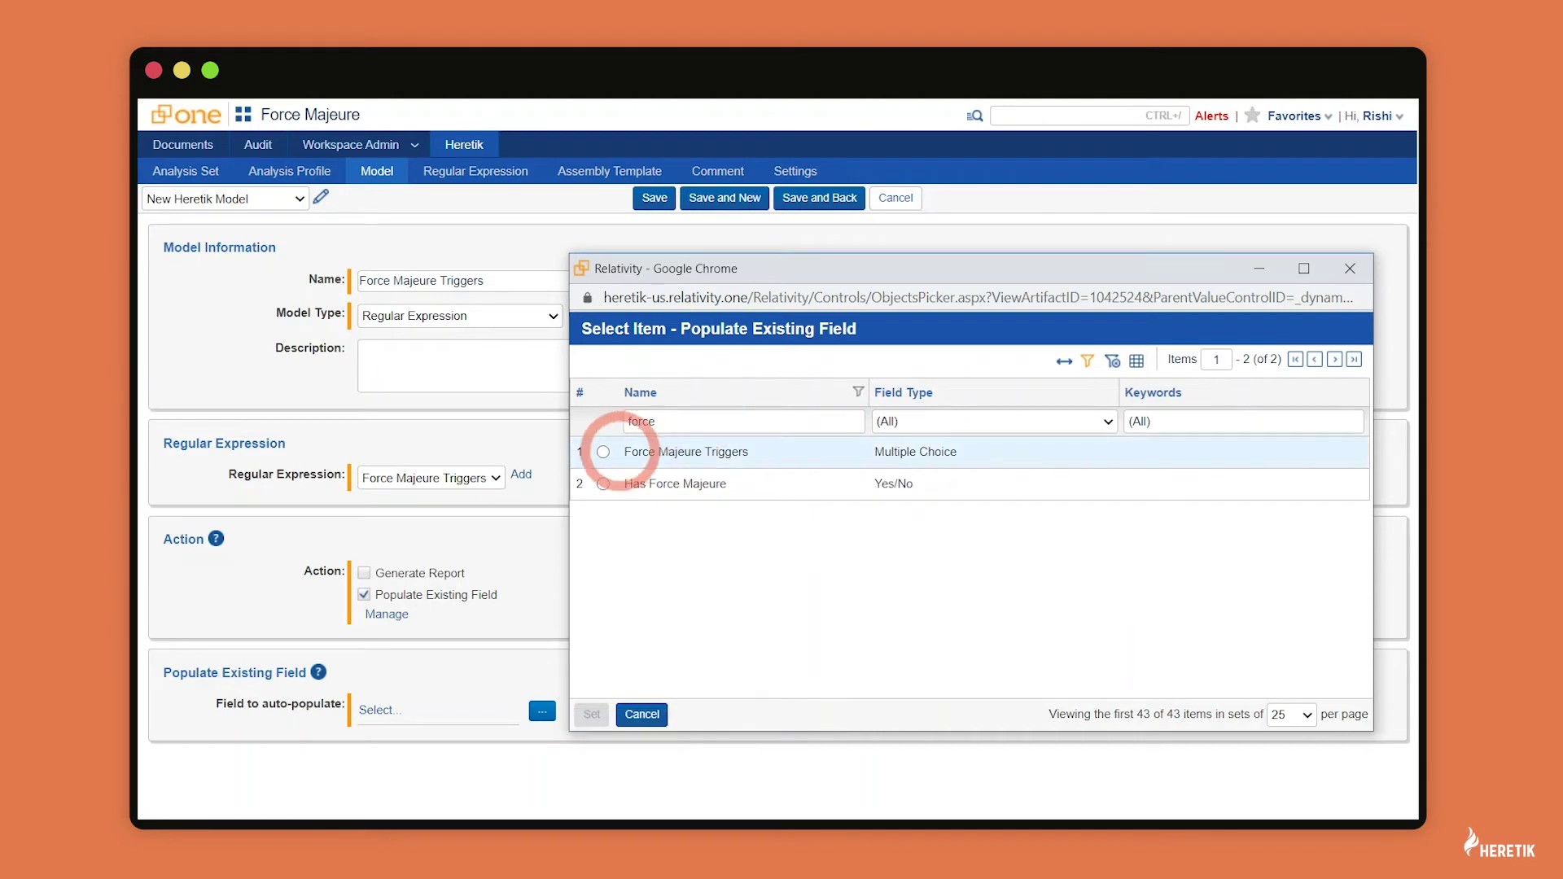
click(602, 452)
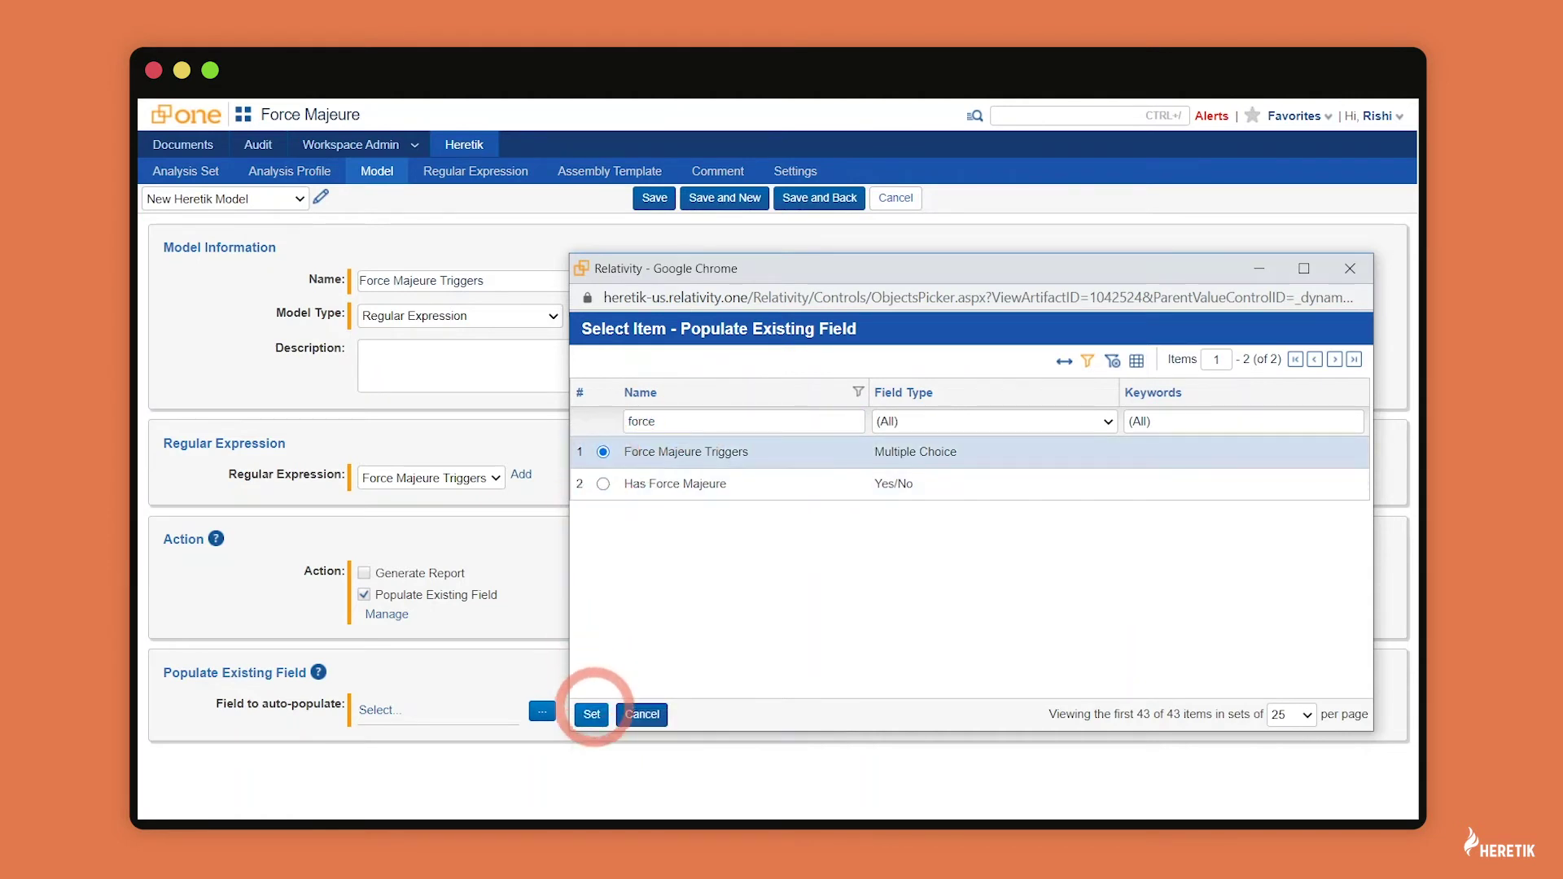
click(591, 714)
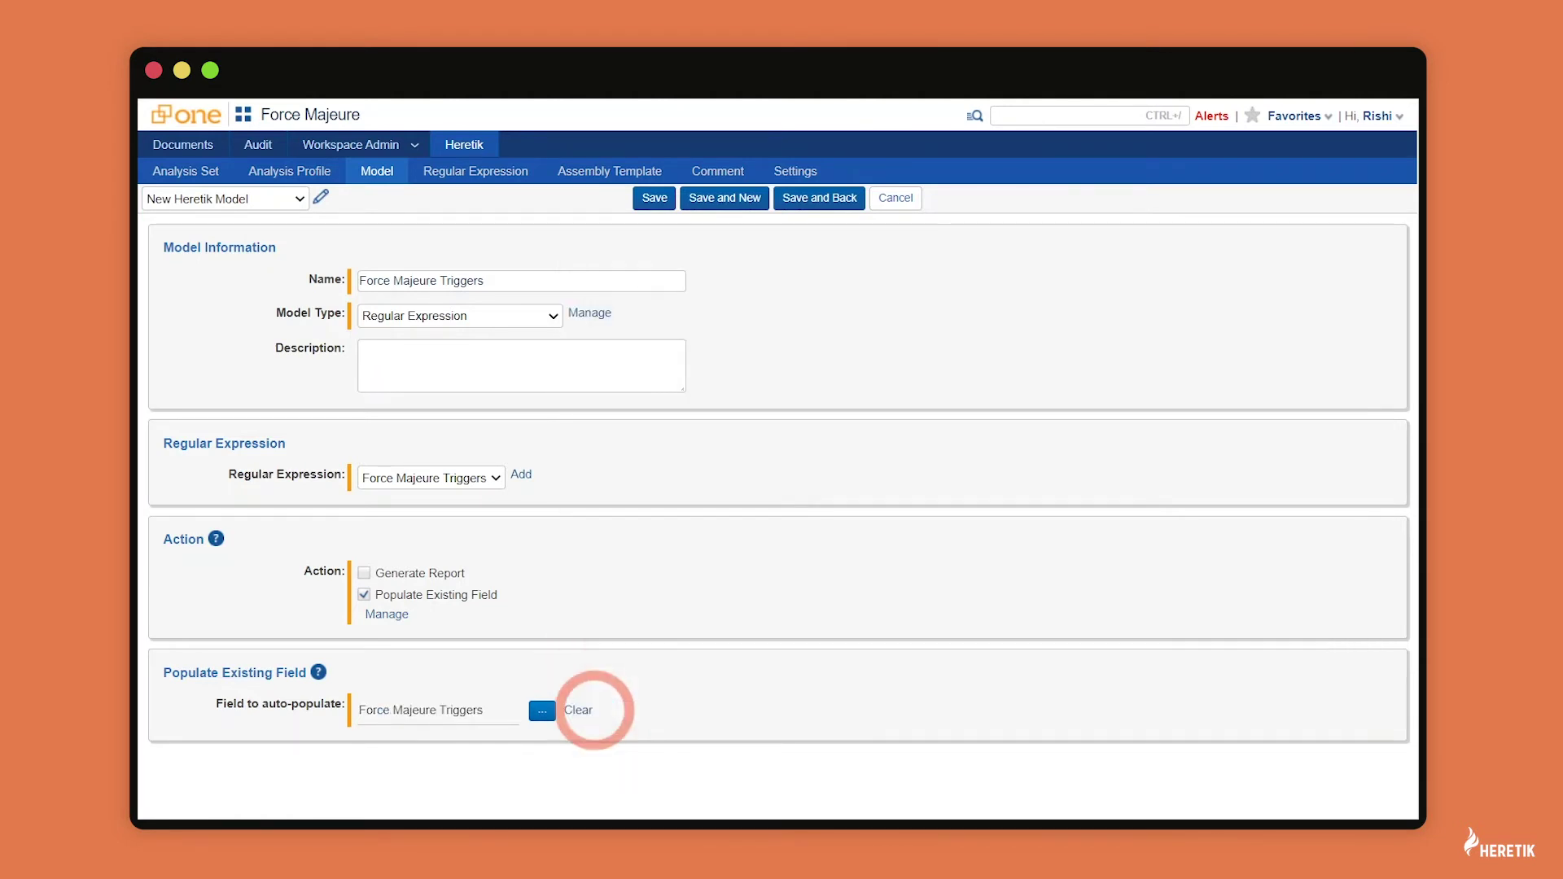
click(654, 198)
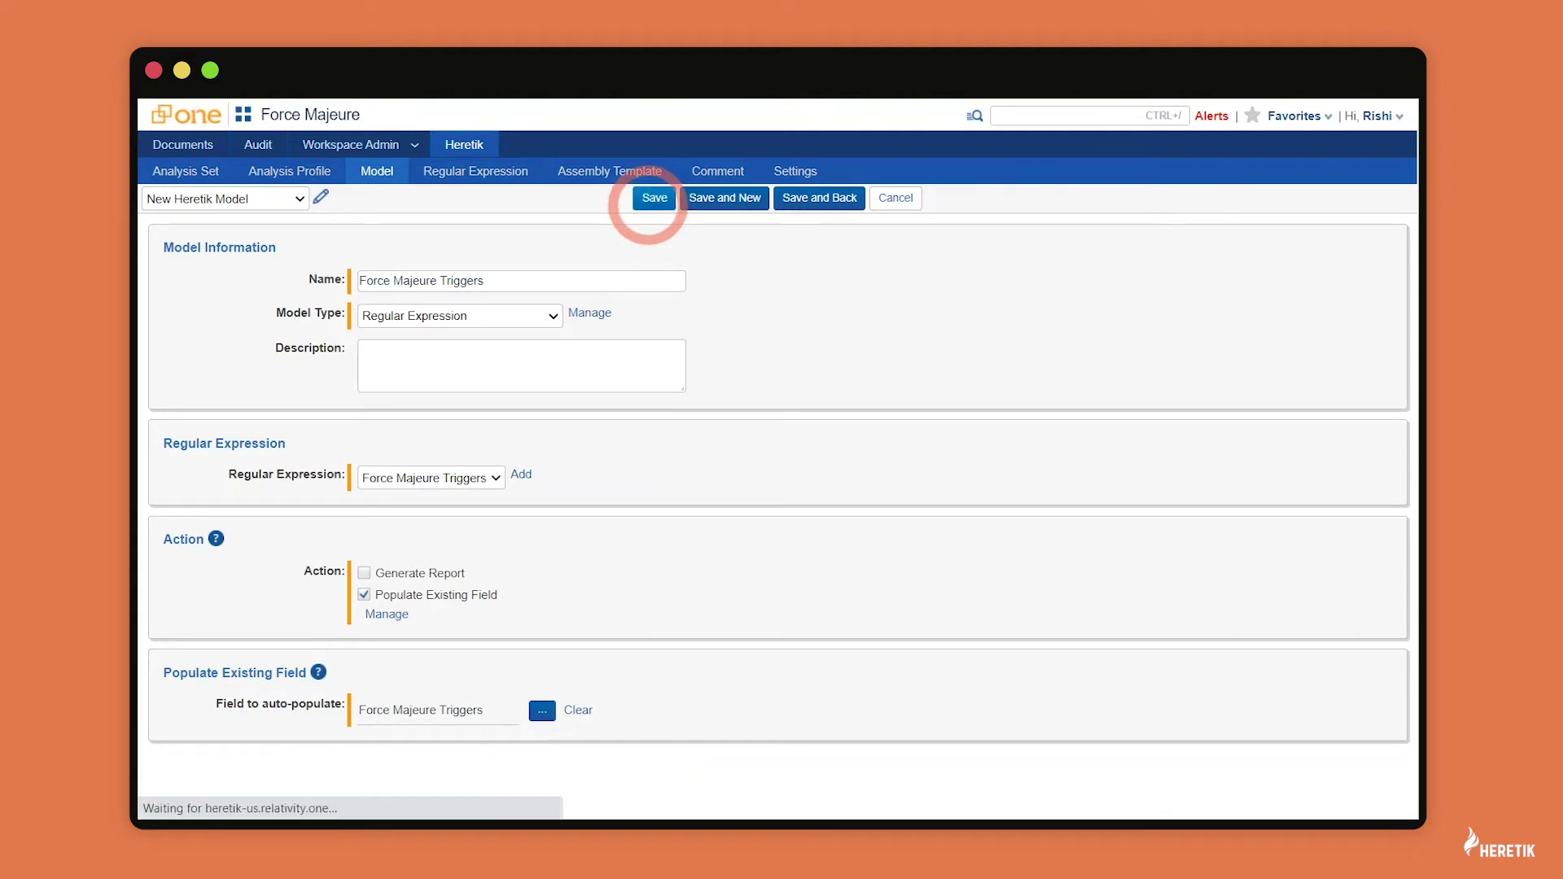
- Start mapping the Force Majeure Triggers model's results to choices, using the Force Majeure Auto-population saved search with a sample size of 50
scroll(663, 686, down, 1)
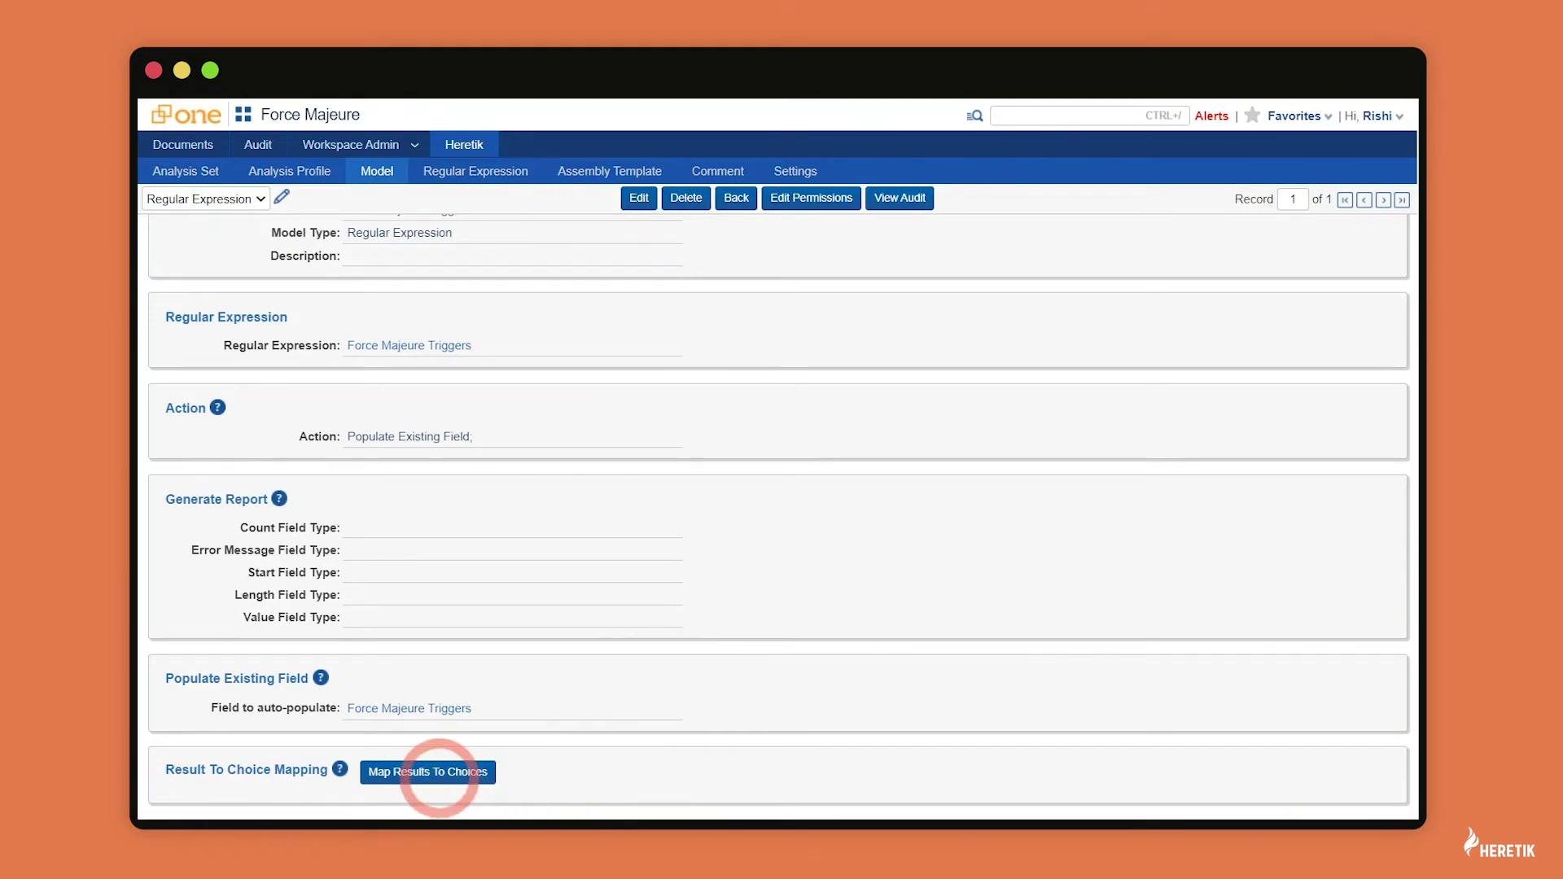
click(439, 774)
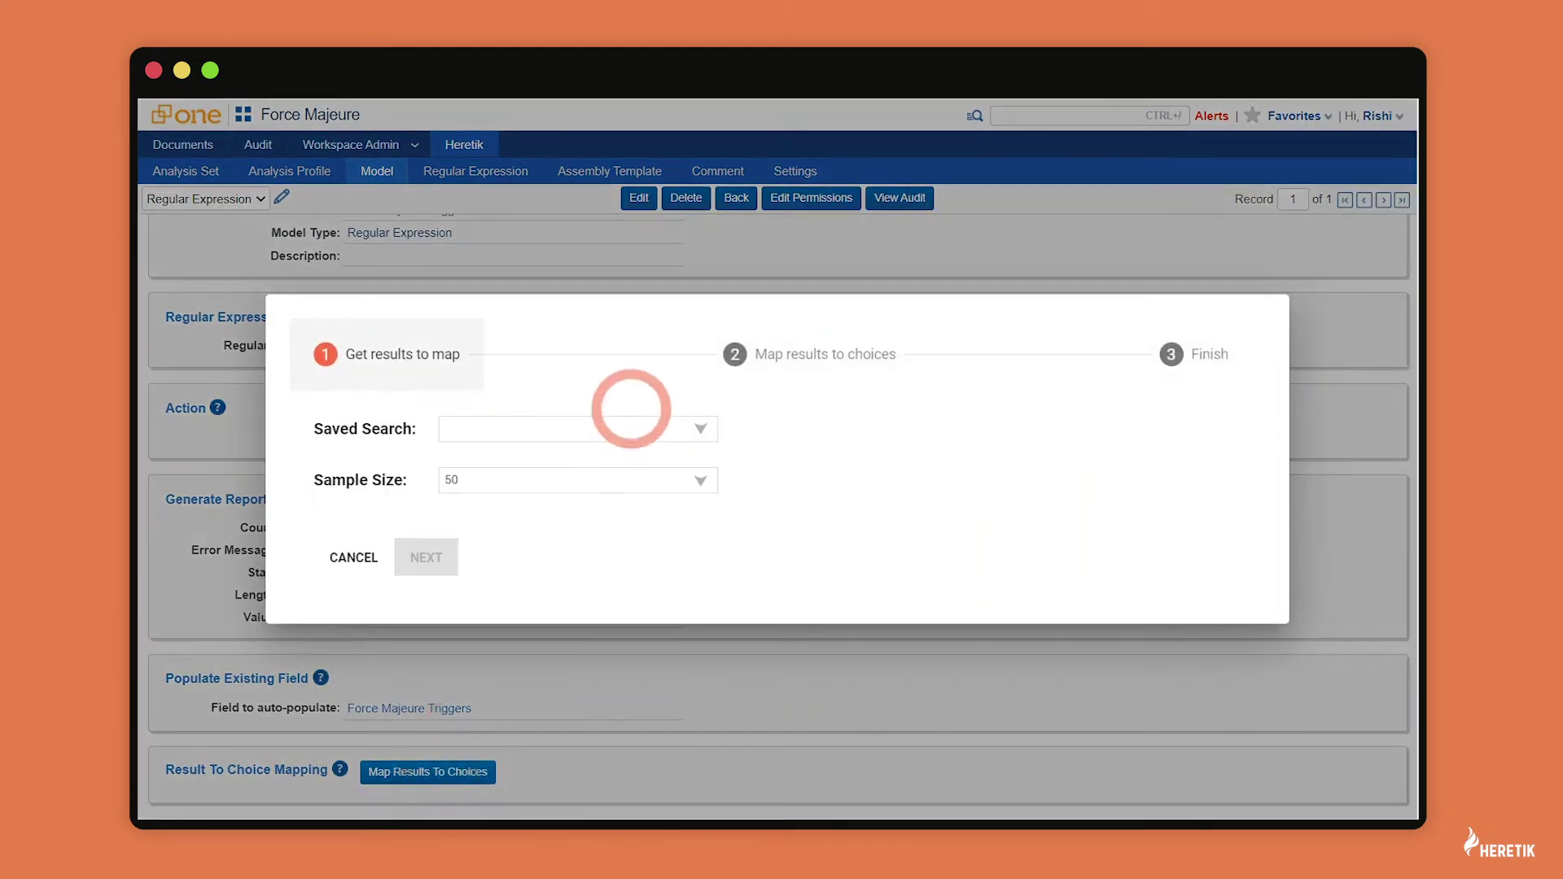
click(611, 425)
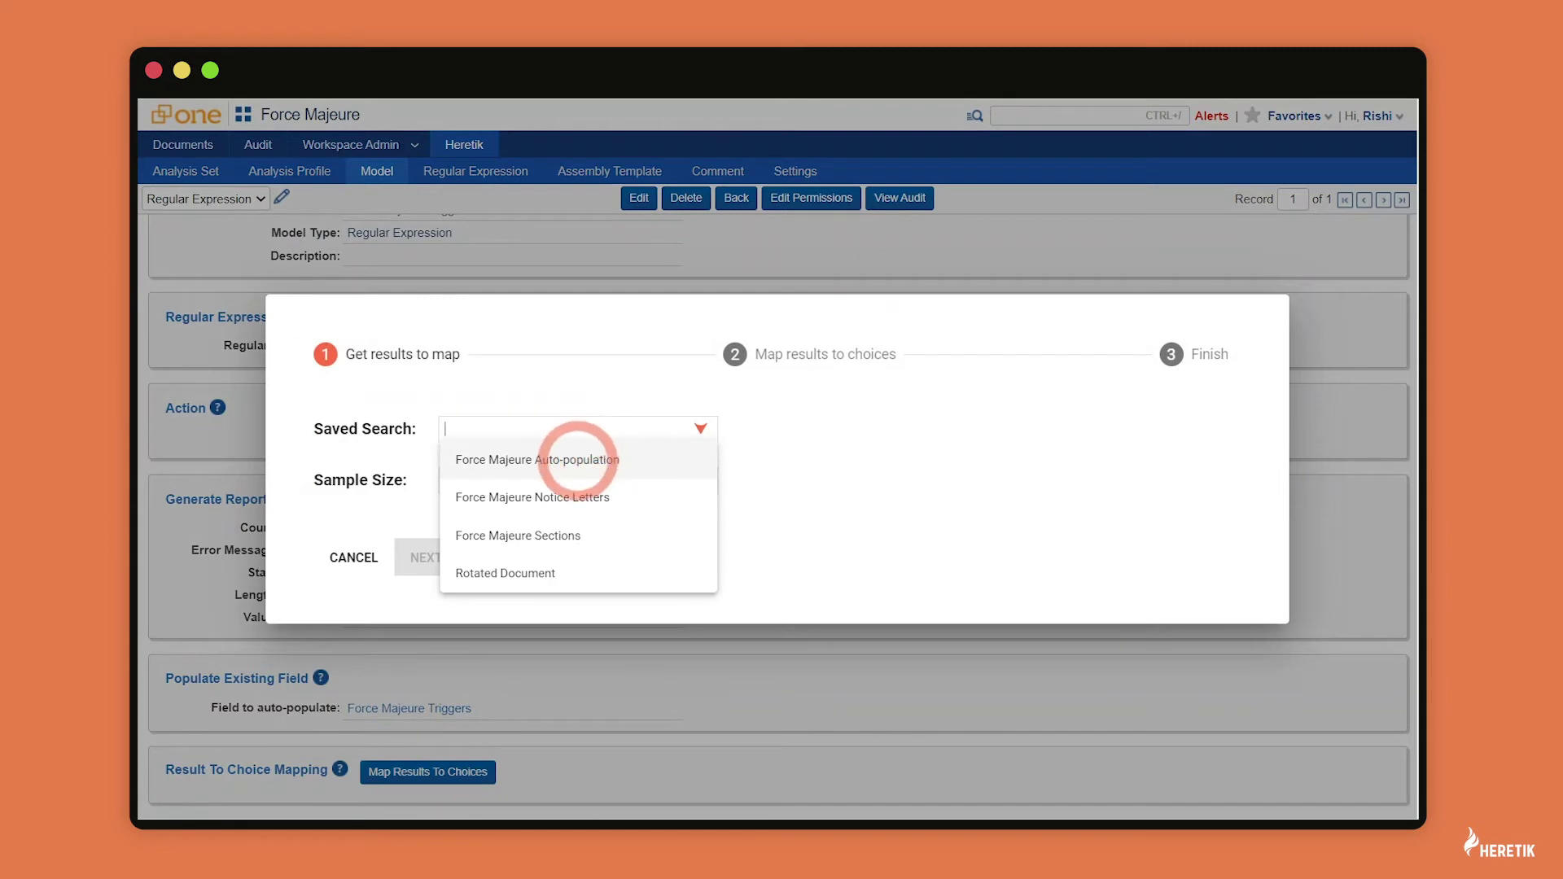
click(578, 460)
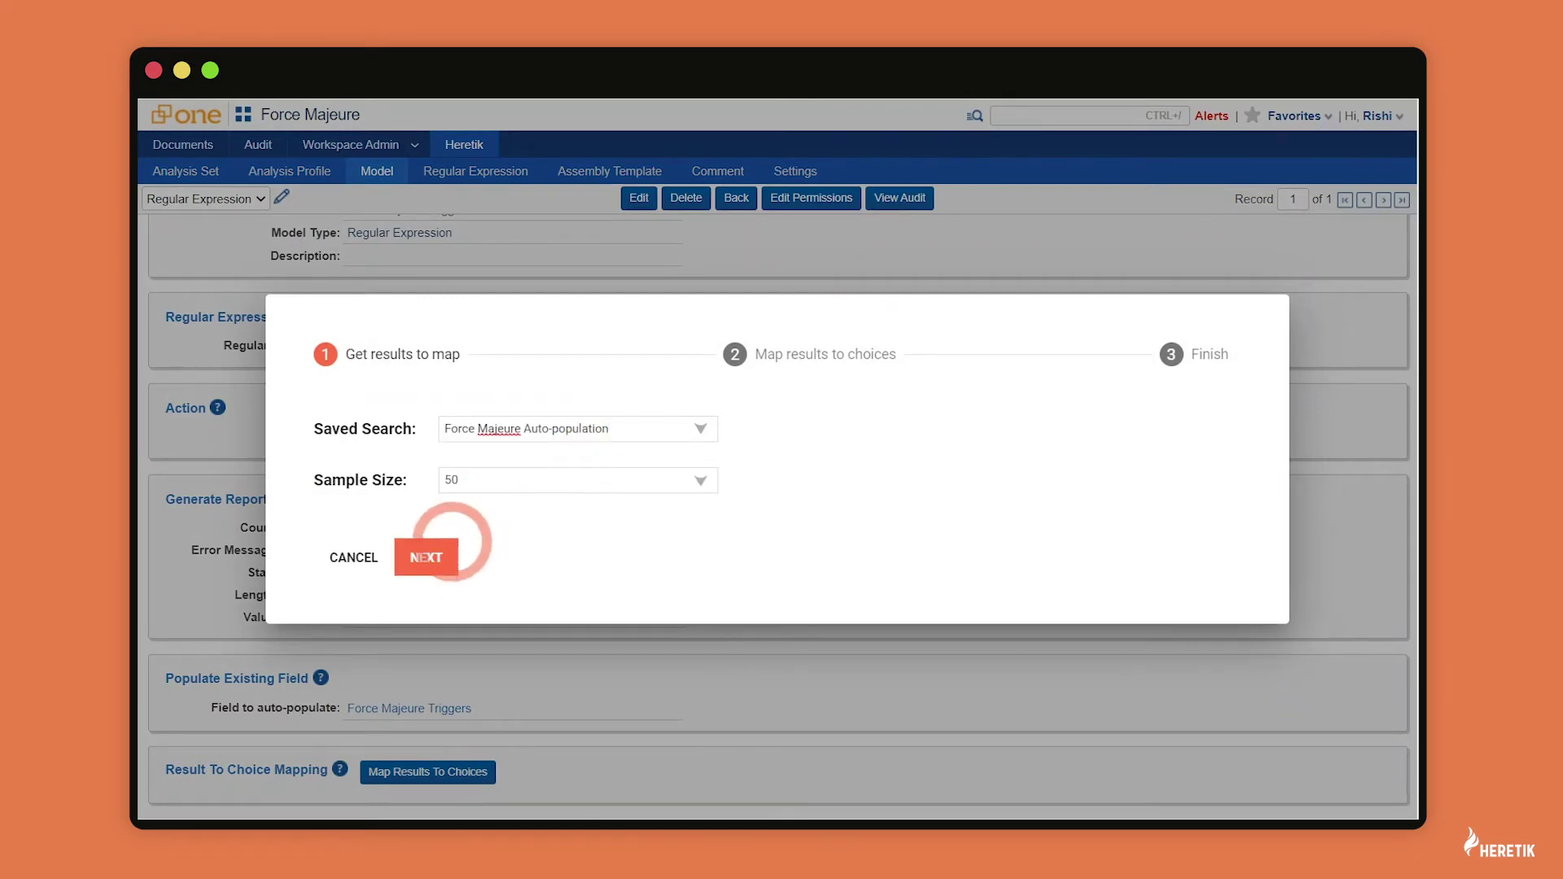
click(427, 554)
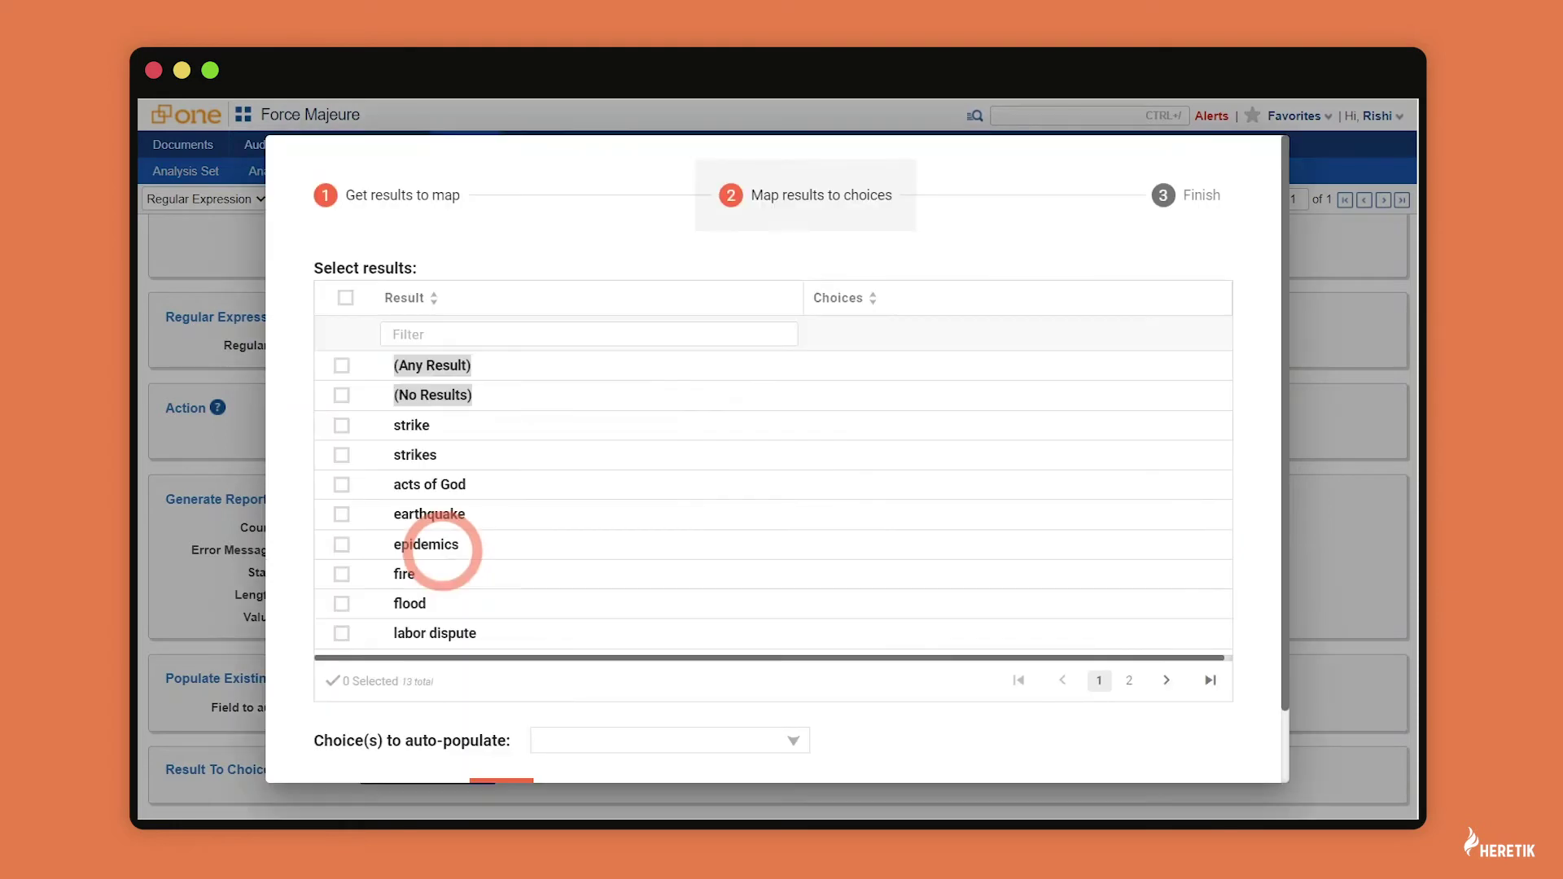
- Map the result "strikes" to the auto-populate choice Strikes
scroll(442, 552, down, 2)
scroll(443, 552, up, 2)
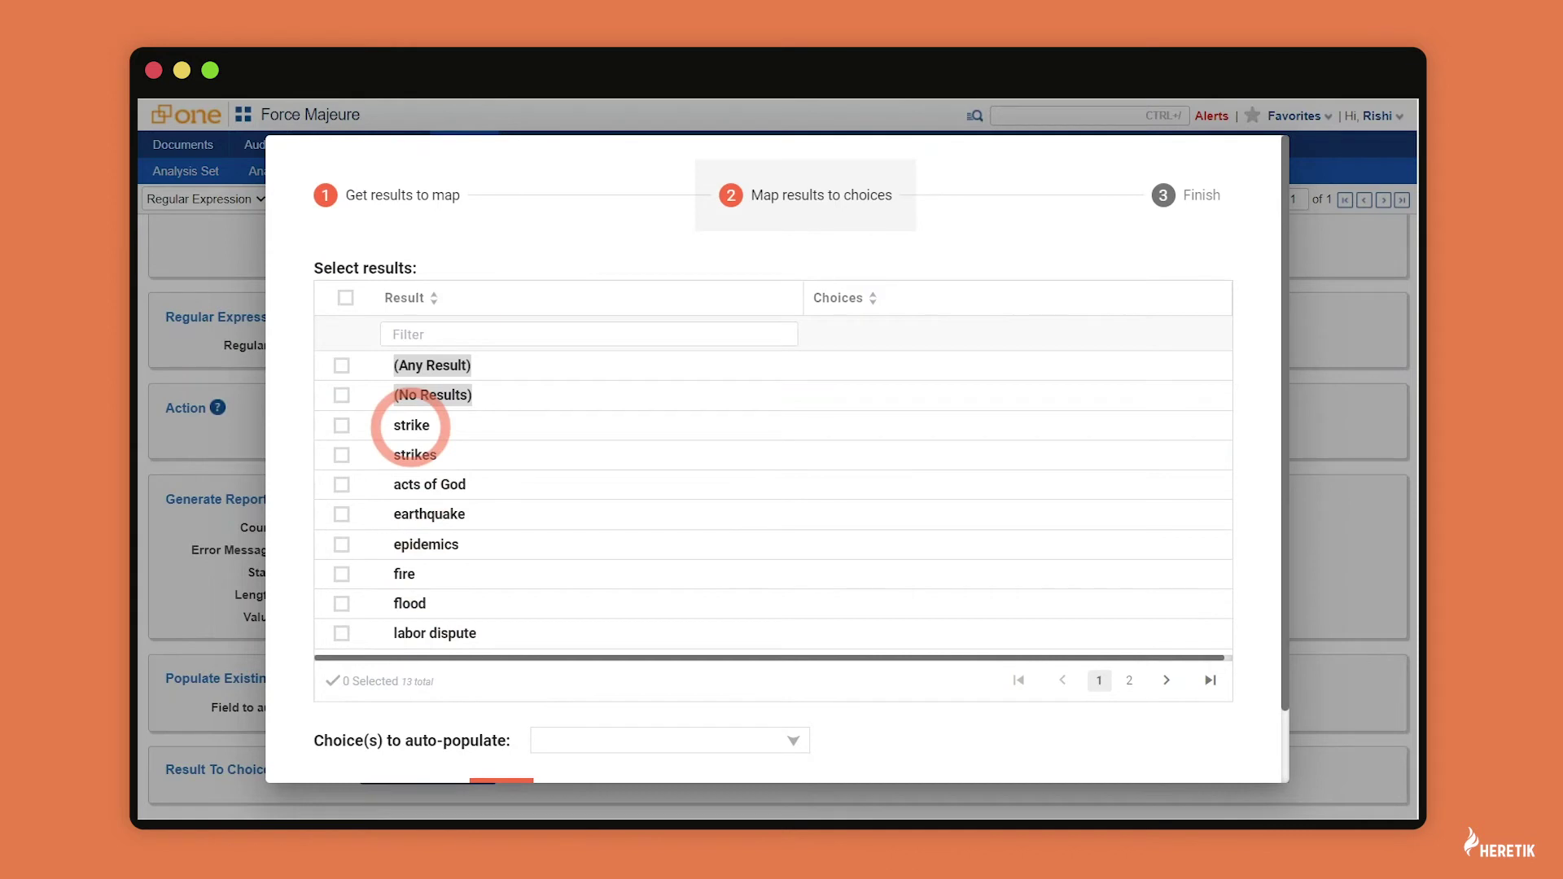
click(341, 454)
scroll(586, 558, down, 1)
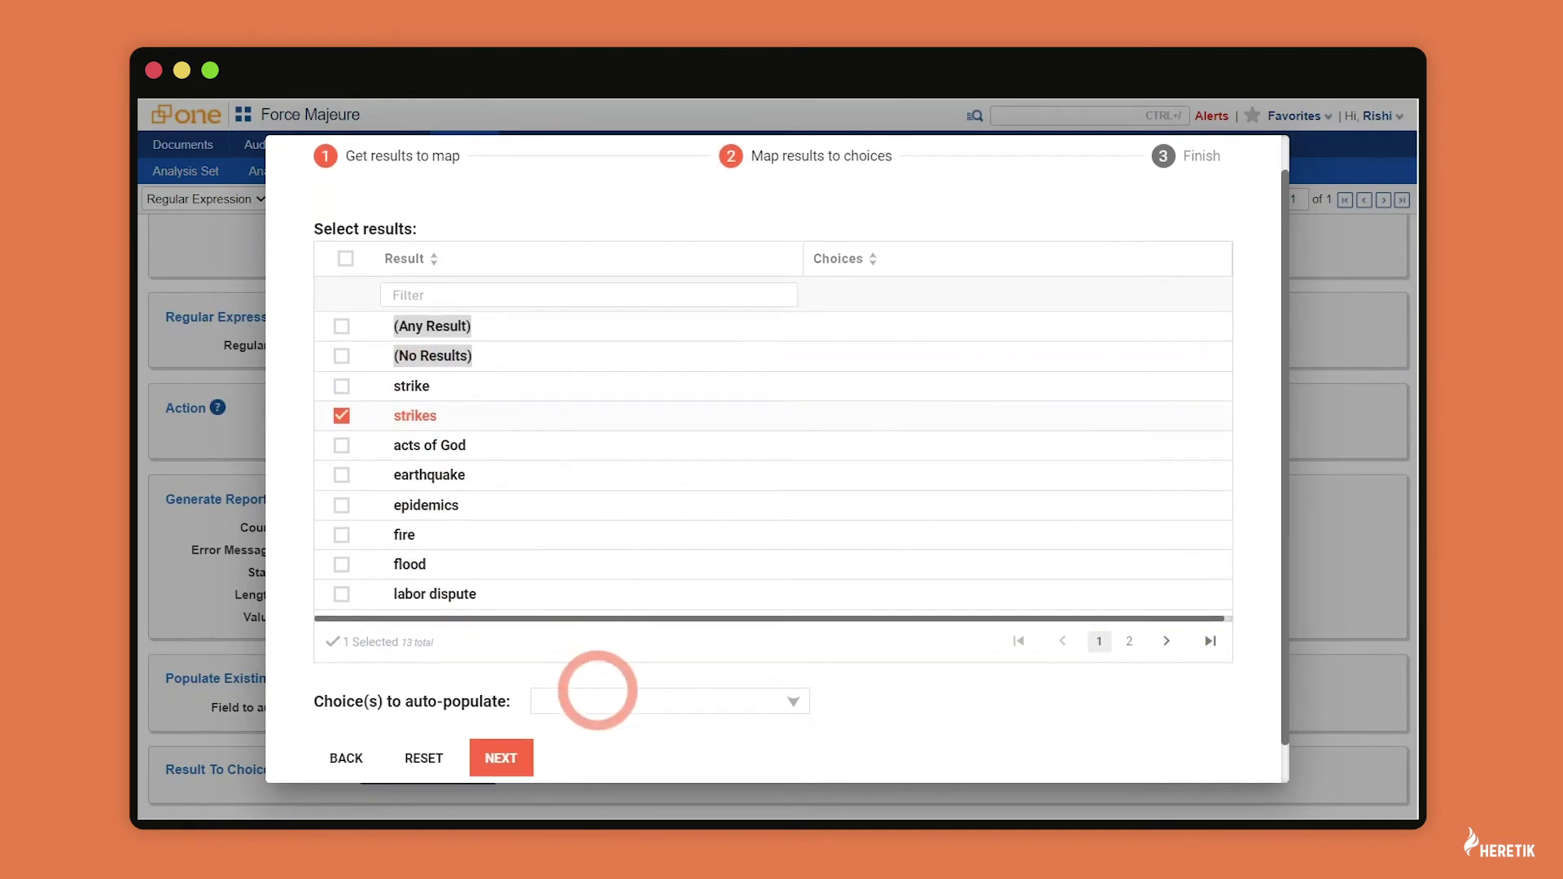
click(600, 700)
scroll(623, 569, down, 5)
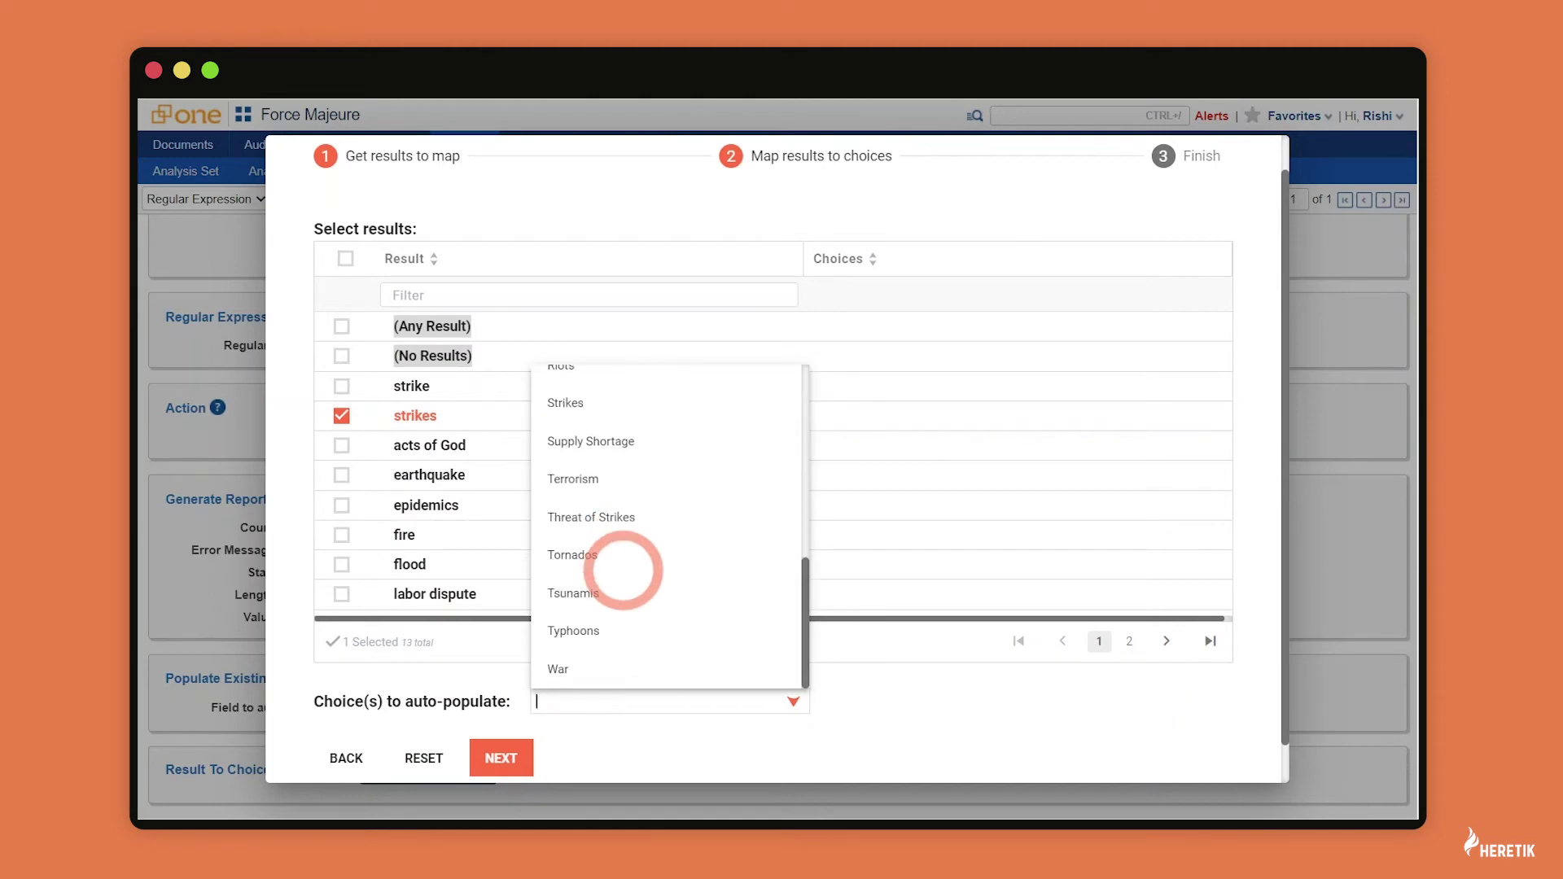
click(570, 404)
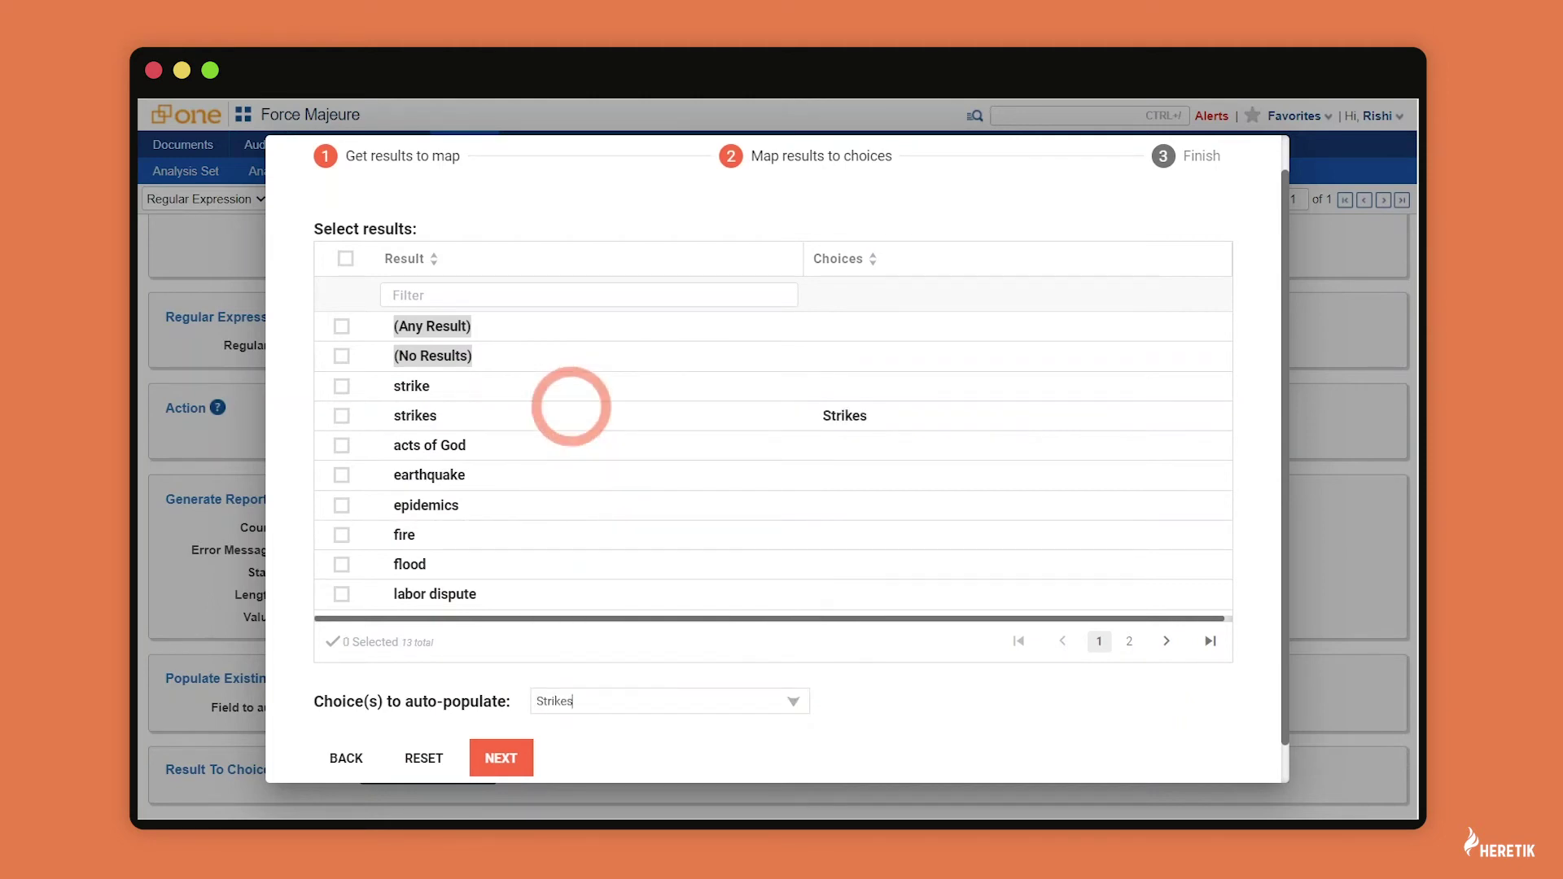
- Map the results "acts of God", "earthquake", "epidemics" and "fire" to the choices Acts of God, Earthquake, Epidemics and Fire respectively
click(341, 445)
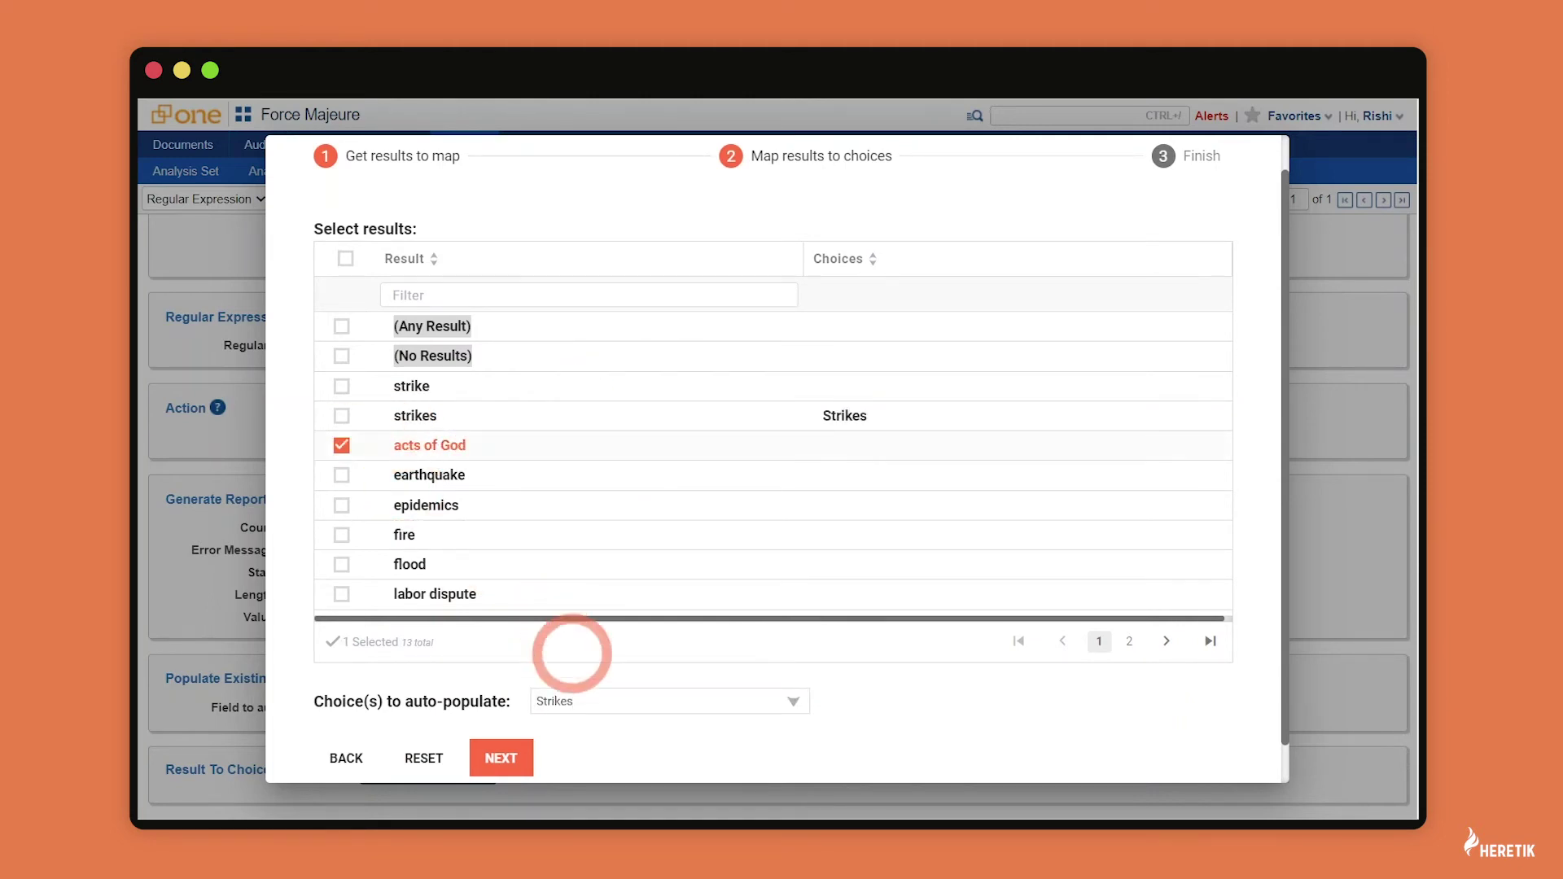
click(583, 700)
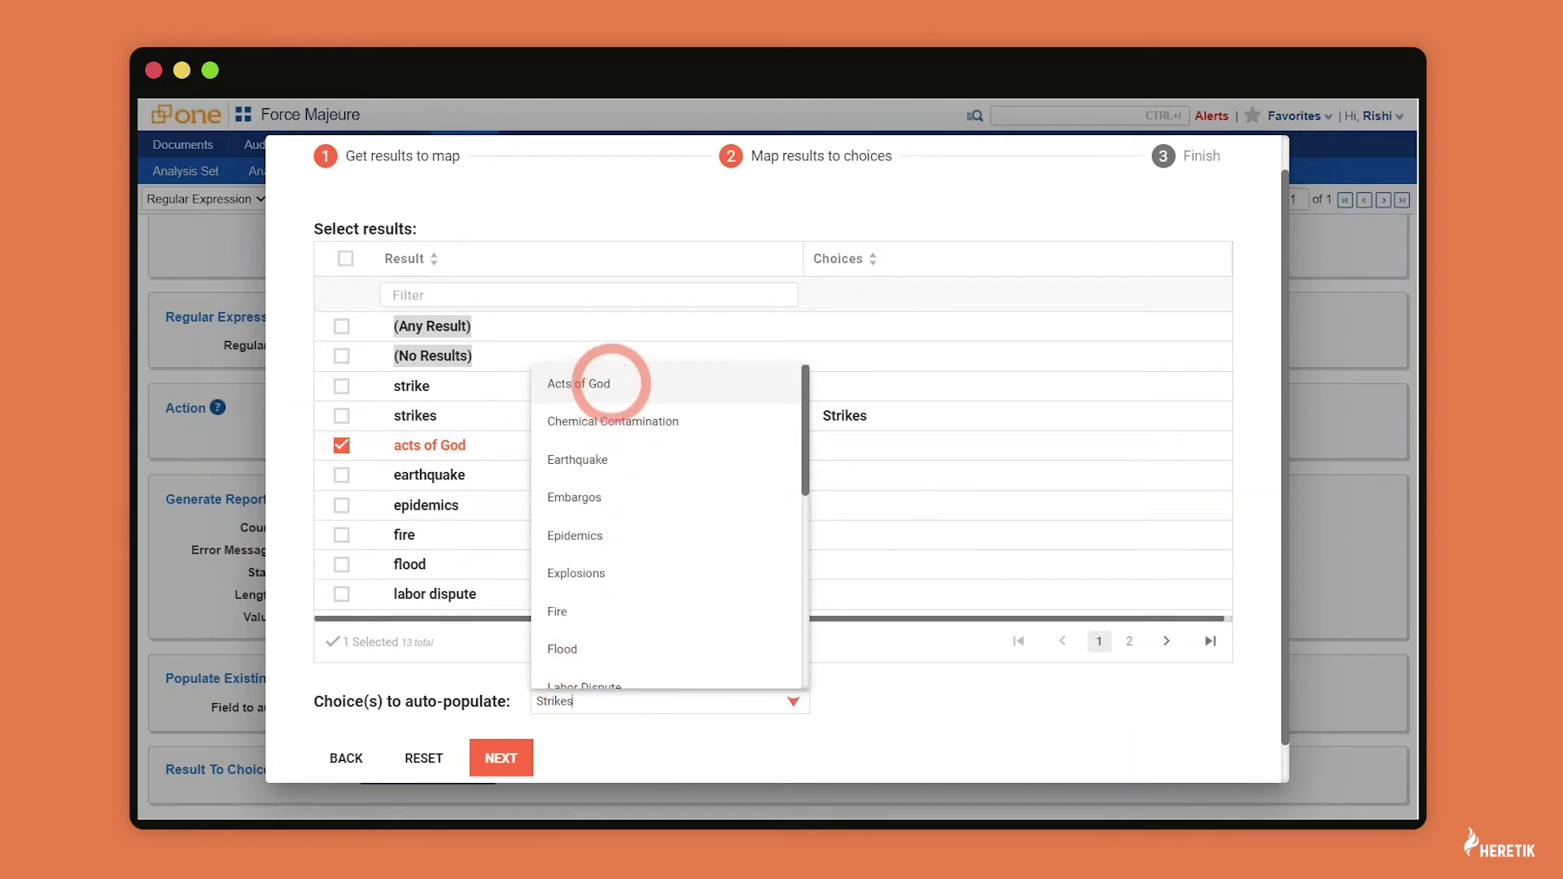
click(594, 383)
click(341, 474)
click(583, 701)
click(578, 459)
click(341, 505)
click(582, 701)
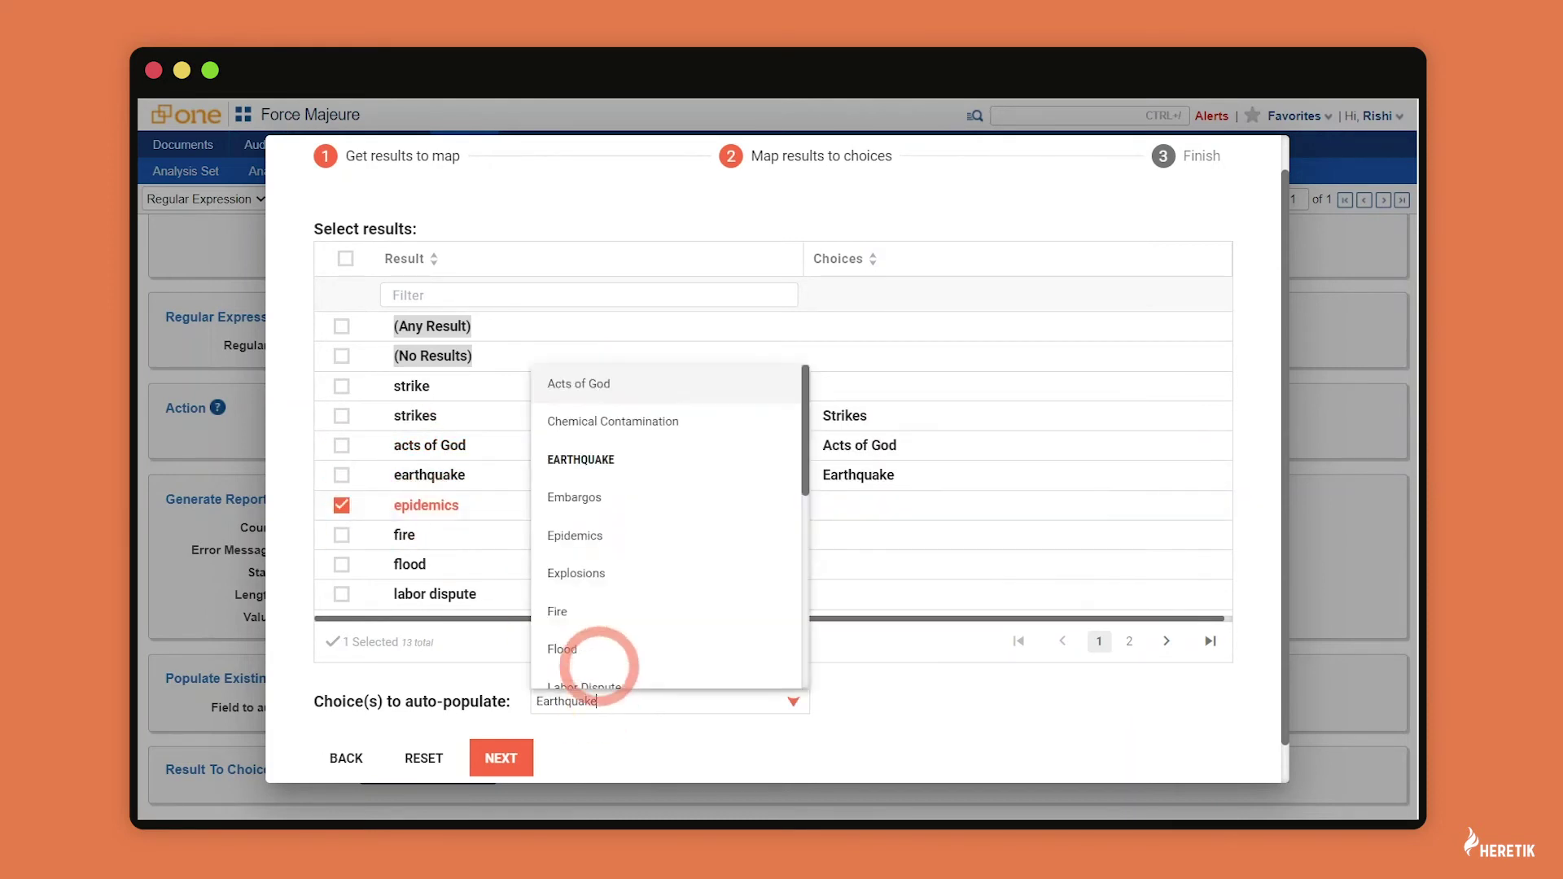
click(574, 535)
click(341, 534)
click(583, 701)
click(579, 608)
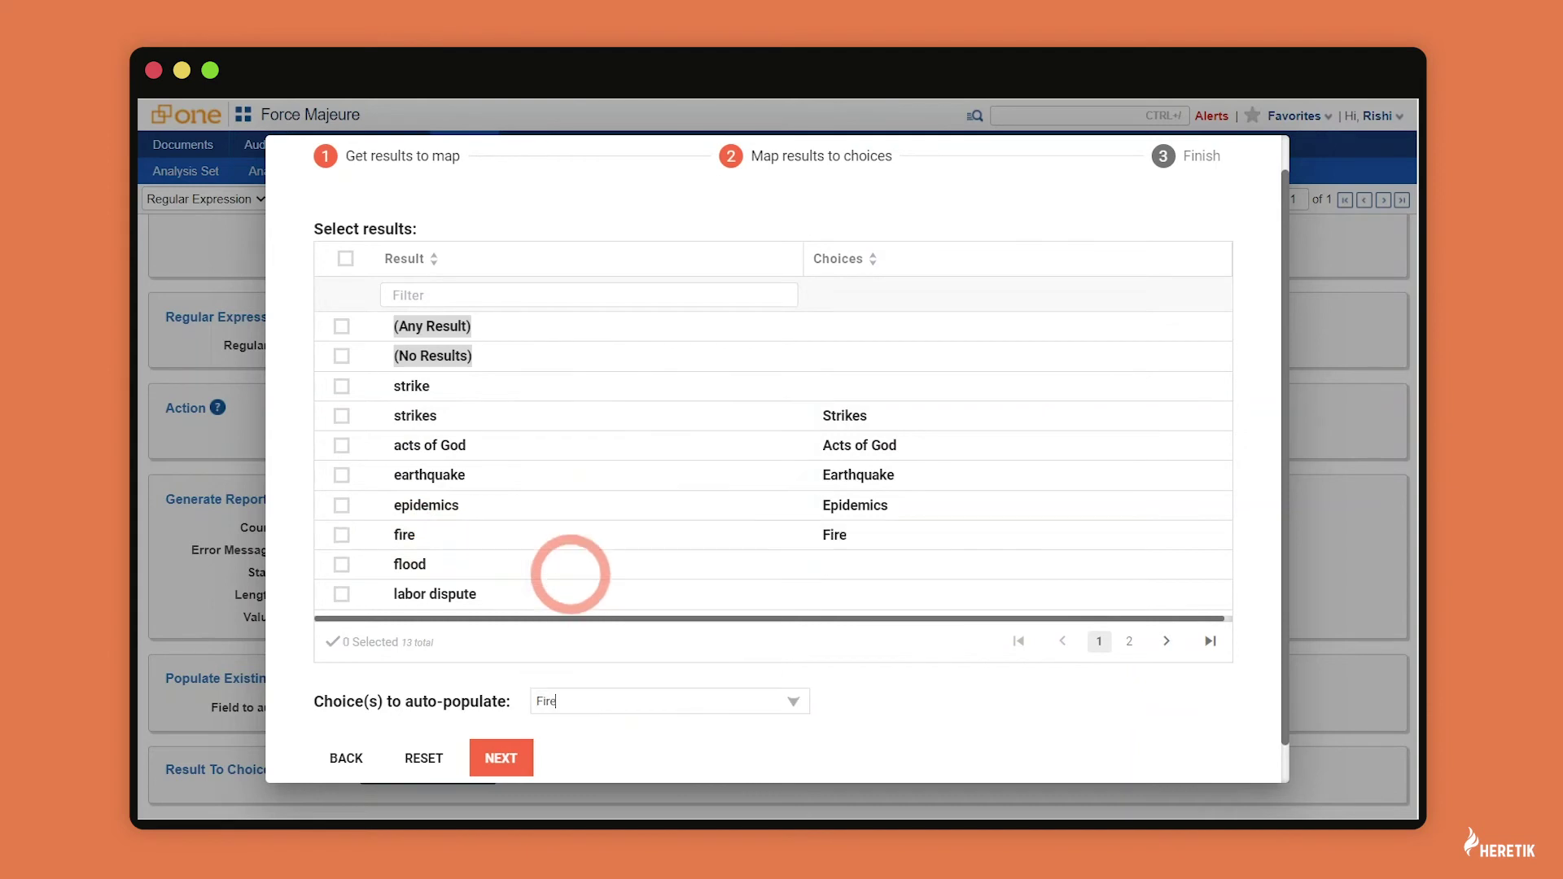
- Map "flood" to the choice Flood and "labor dispute" to Labor Dispute, and save the result-to-choice mapping
scroll(455, 554, down, 1)
click(341, 523)
click(562, 659)
click(569, 606)
click(341, 552)
click(603, 660)
scroll(600, 529, down, 2)
click(585, 487)
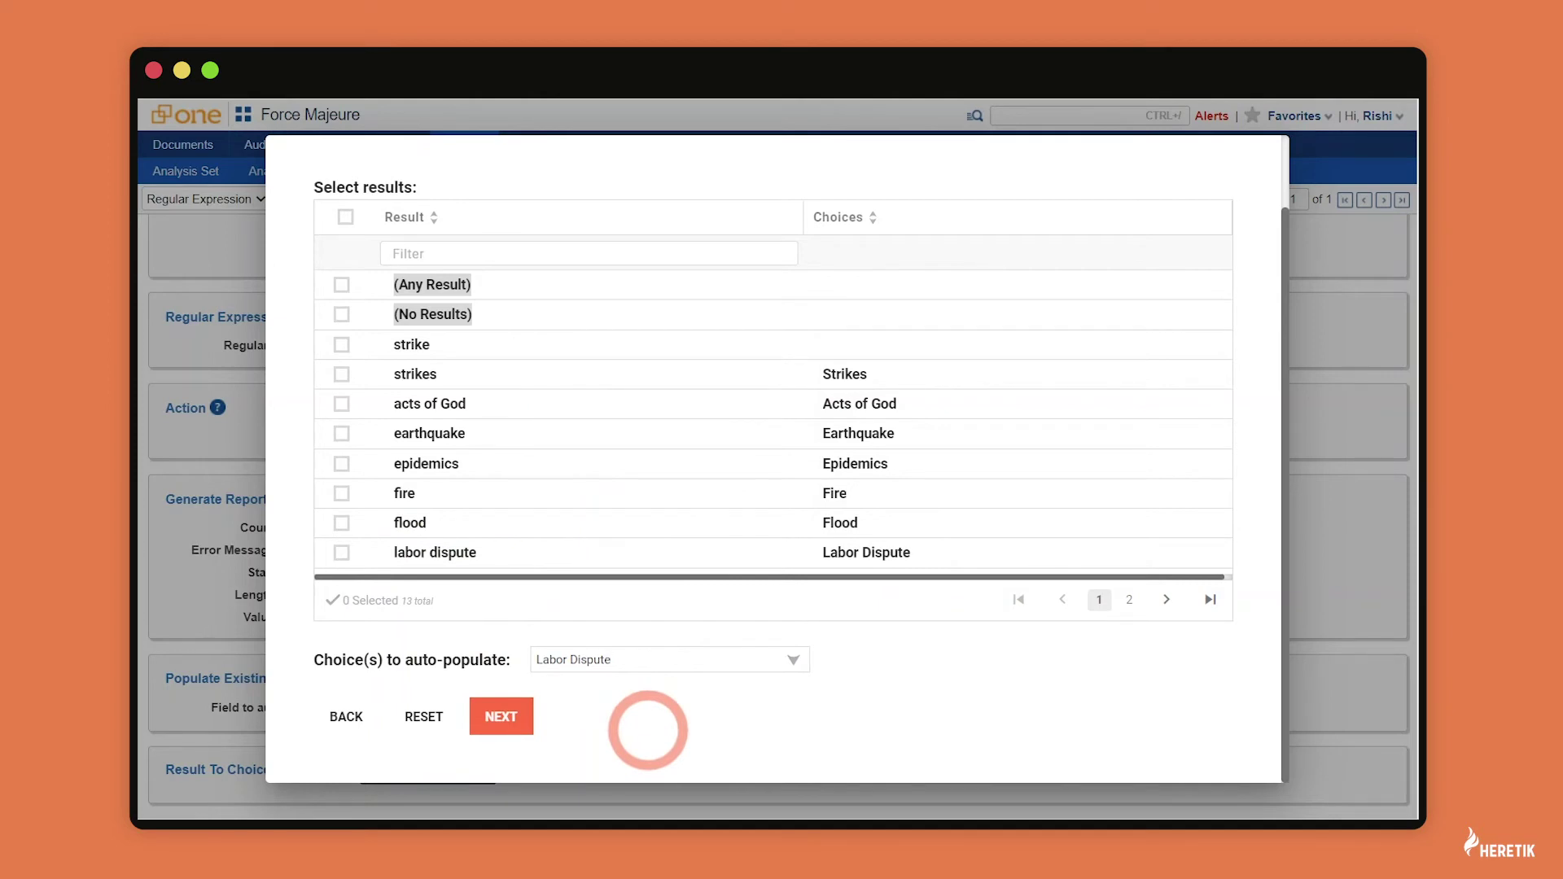
click(505, 721)
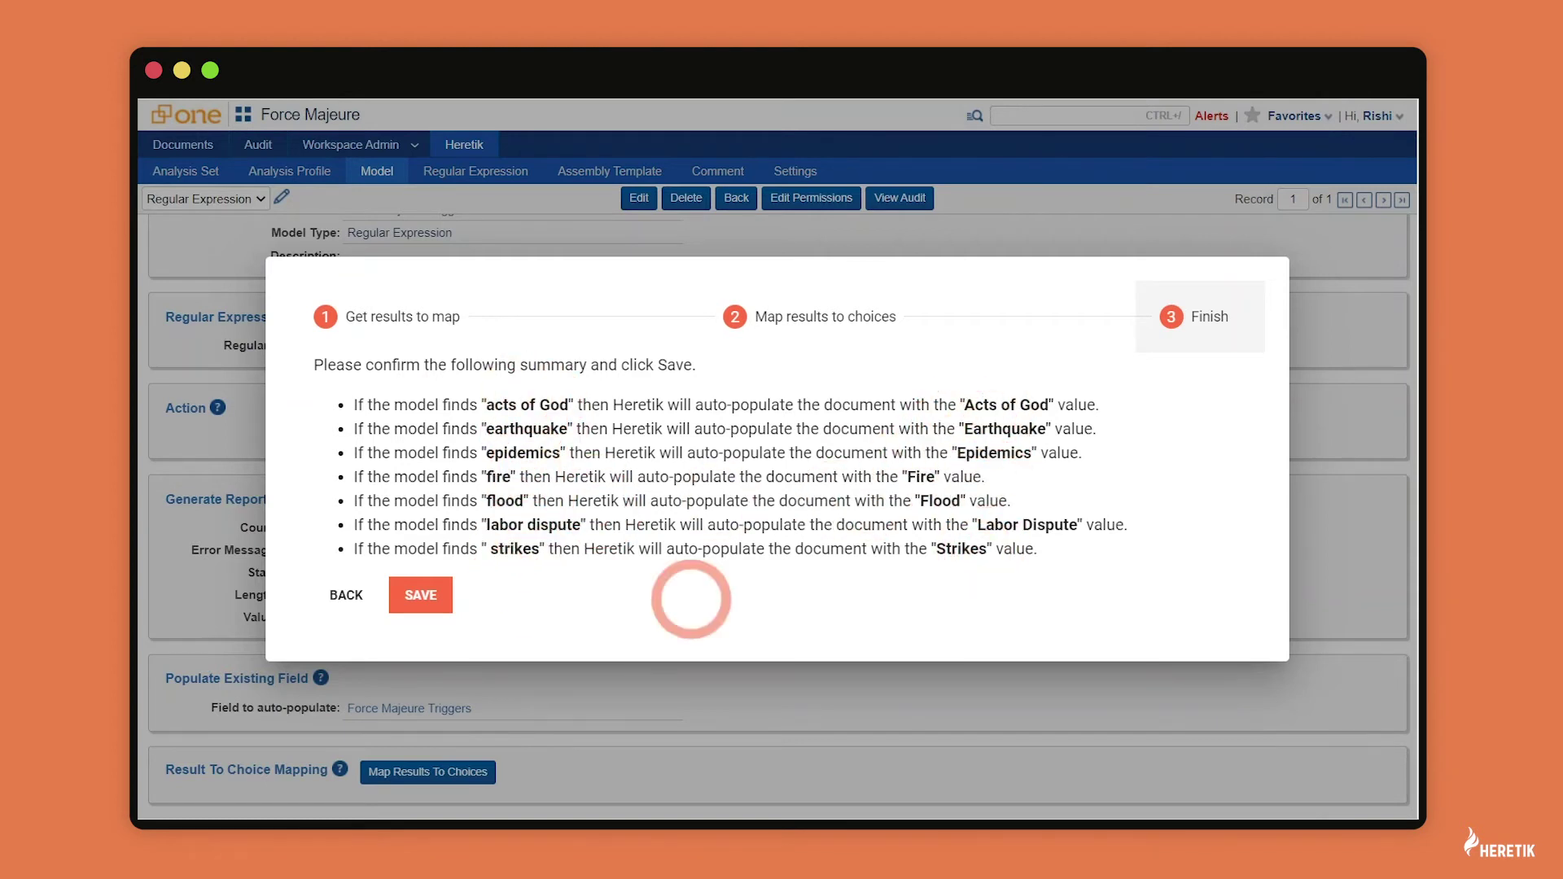
click(420, 595)
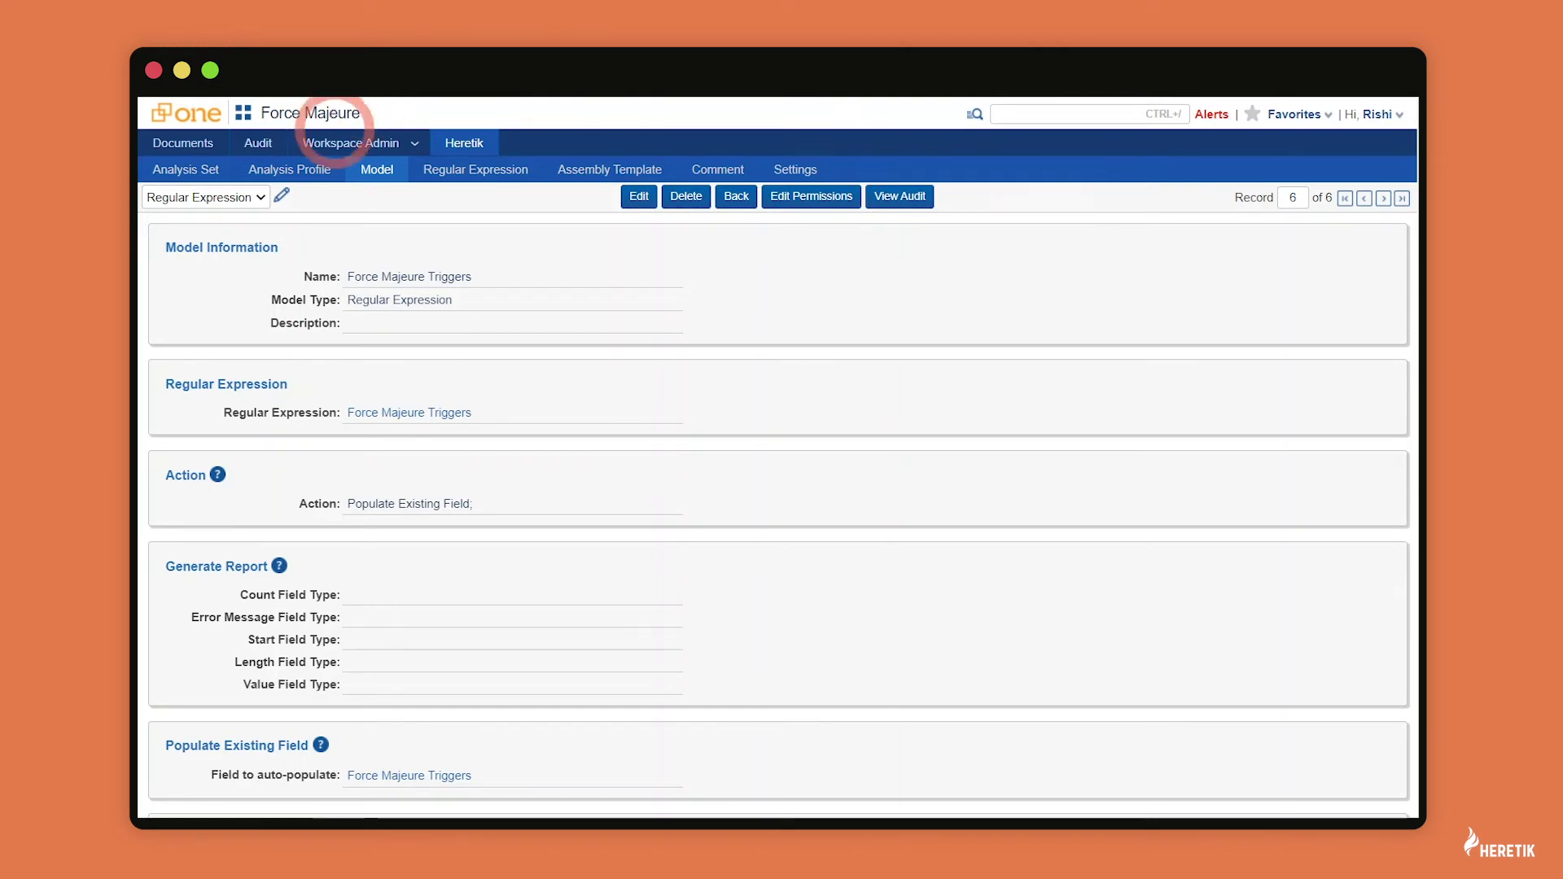
- Create an analysis profile named "Force Majeure Auto-population" with the description "Auto-populates the Has Force Majeure and Force Majeure Triggers fields"
click(286, 170)
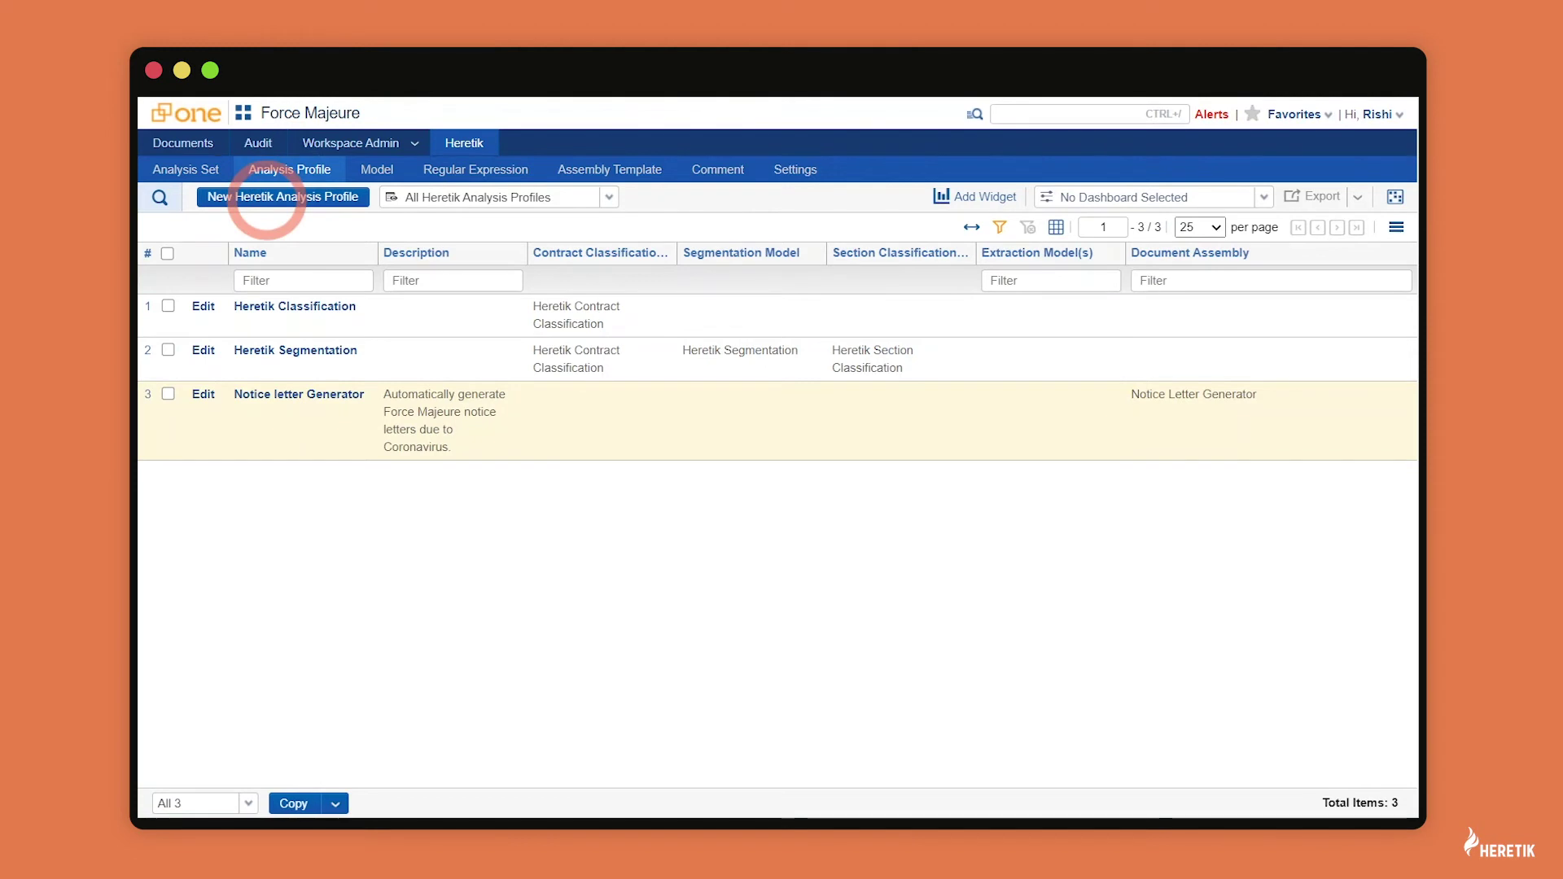
click(266, 198)
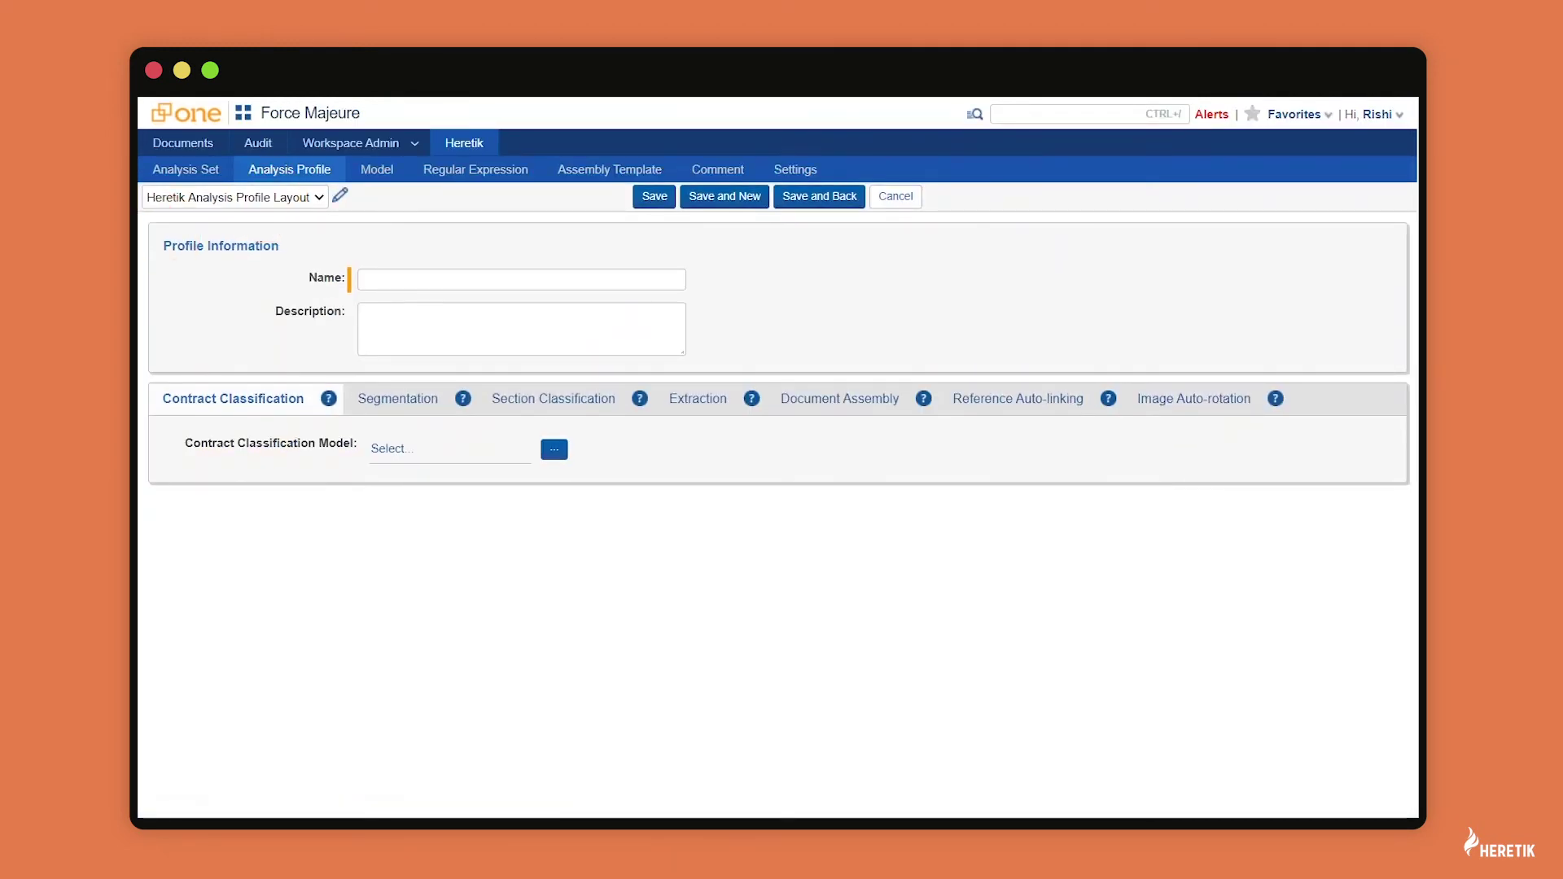
click(521, 279)
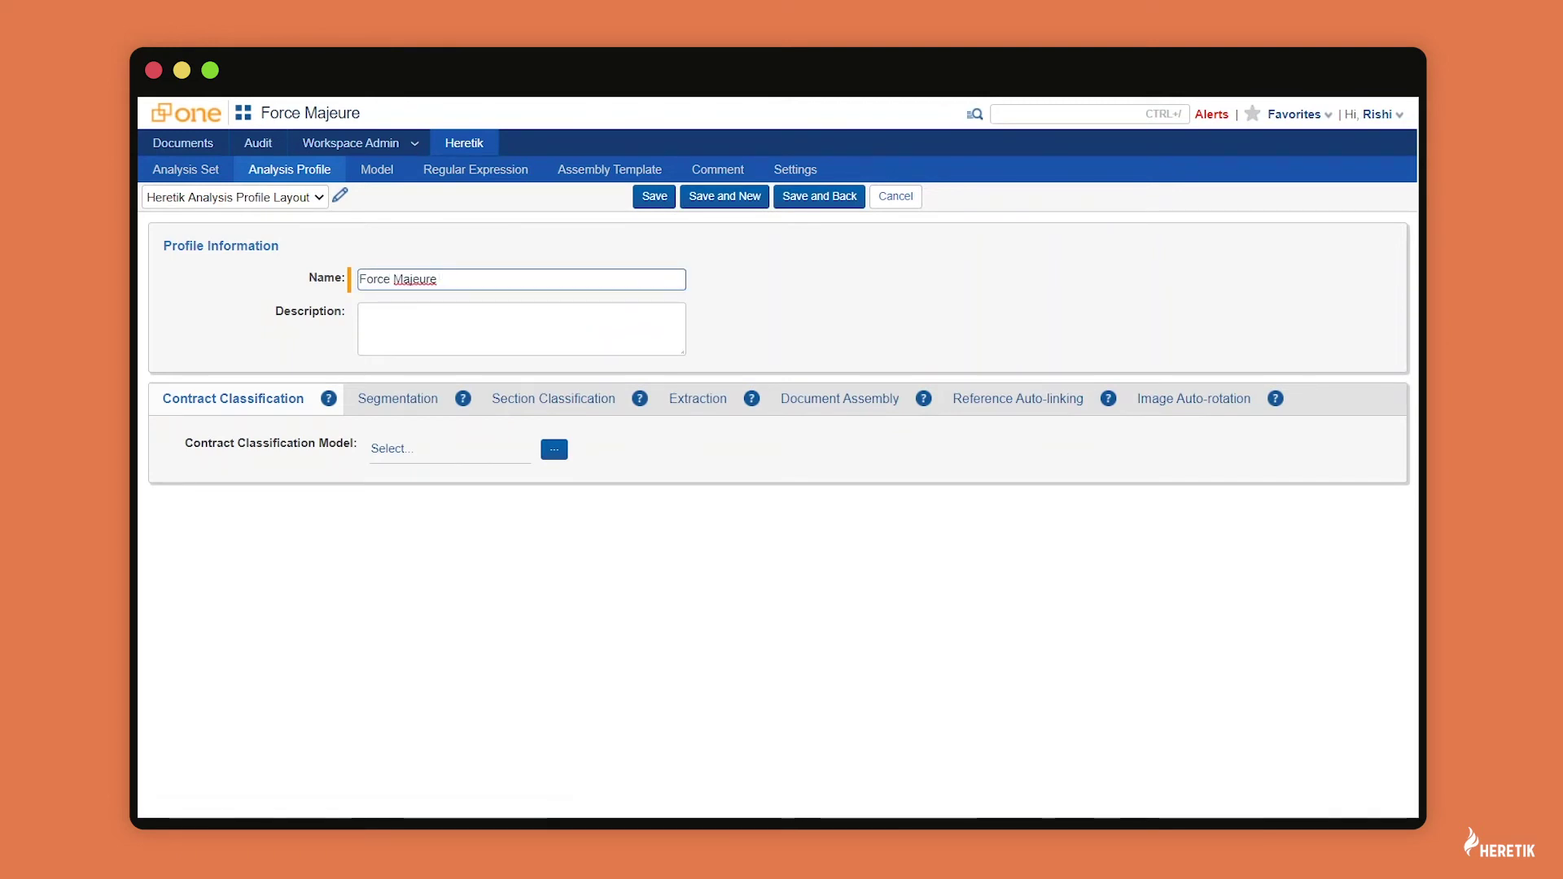
text(Force Majeure Auto-population)
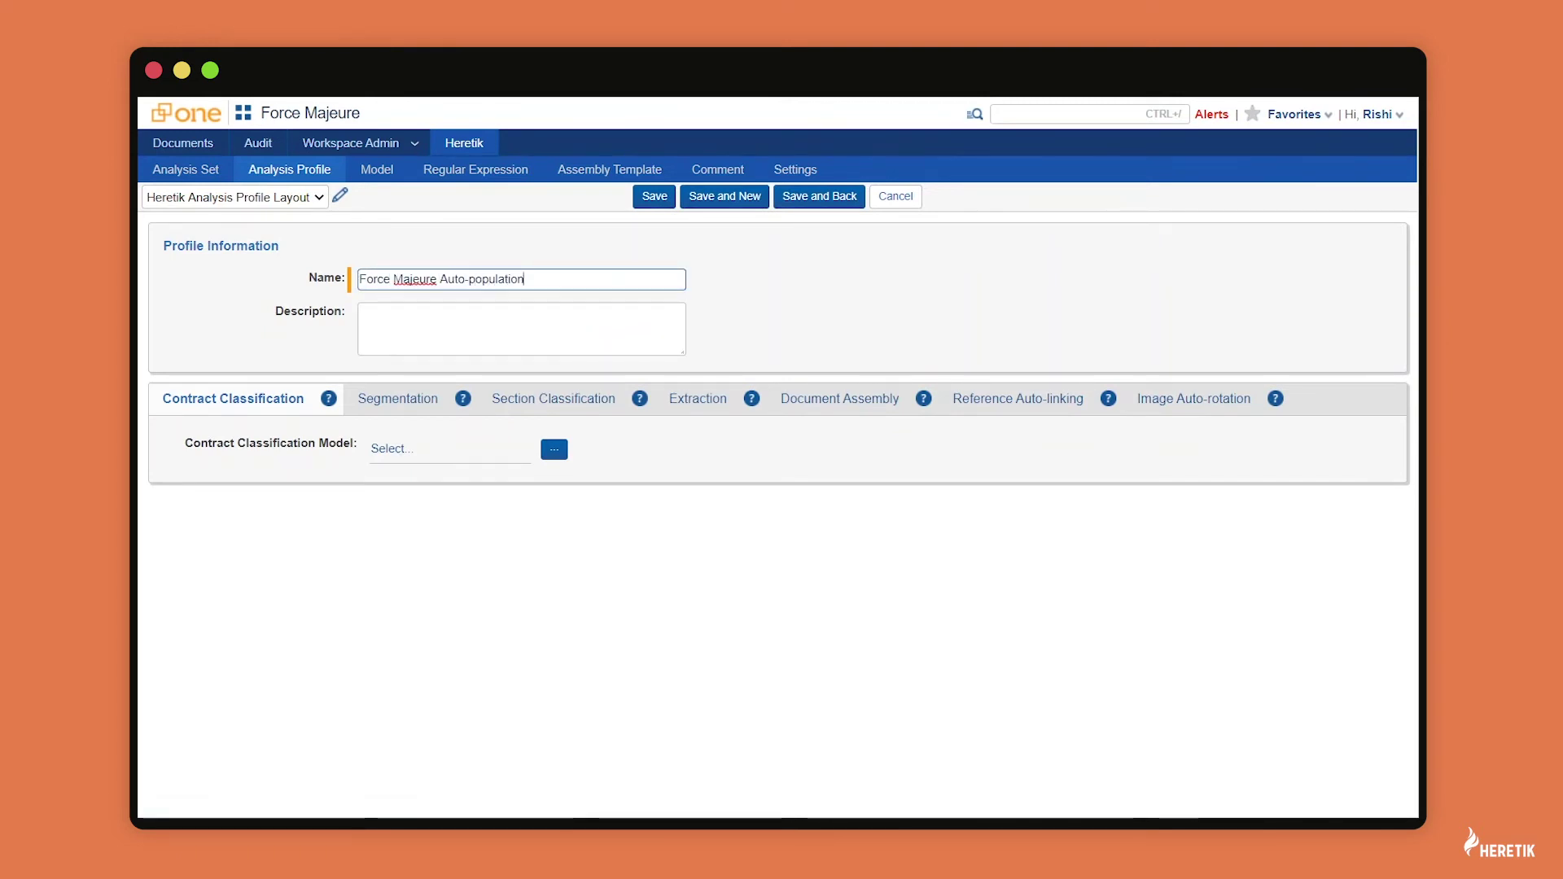
click(521, 329)
text(Auto-populates the Has Force Majeure and Force Majeure Triggers fields)
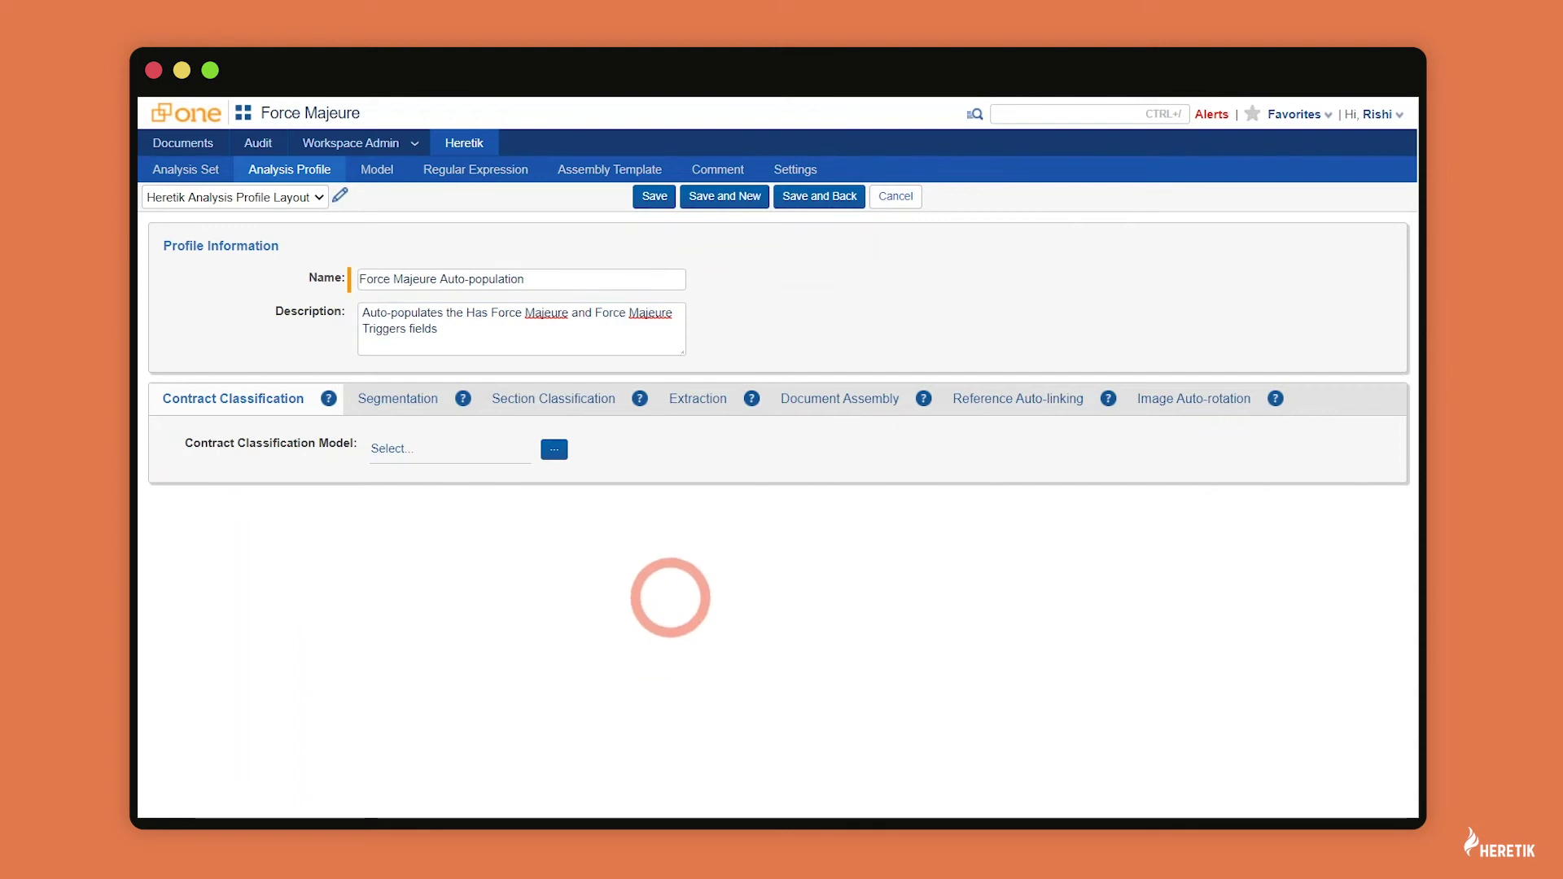
- Add the extraction models Has Force Majeure and Force Majeure Triggers to the analysis profile and save it
click(697, 399)
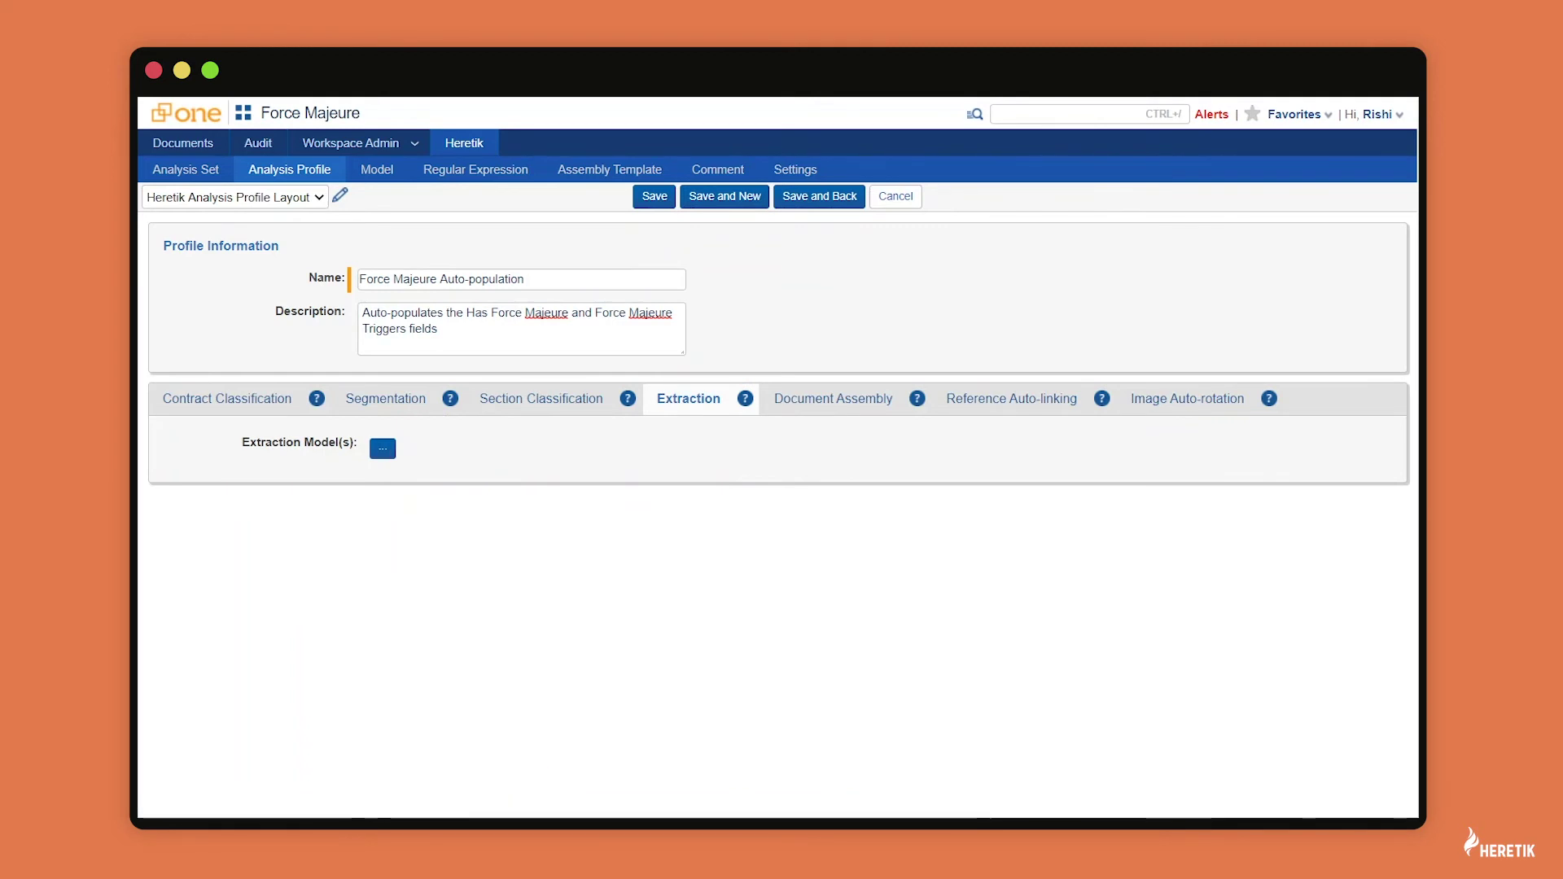
click(381, 448)
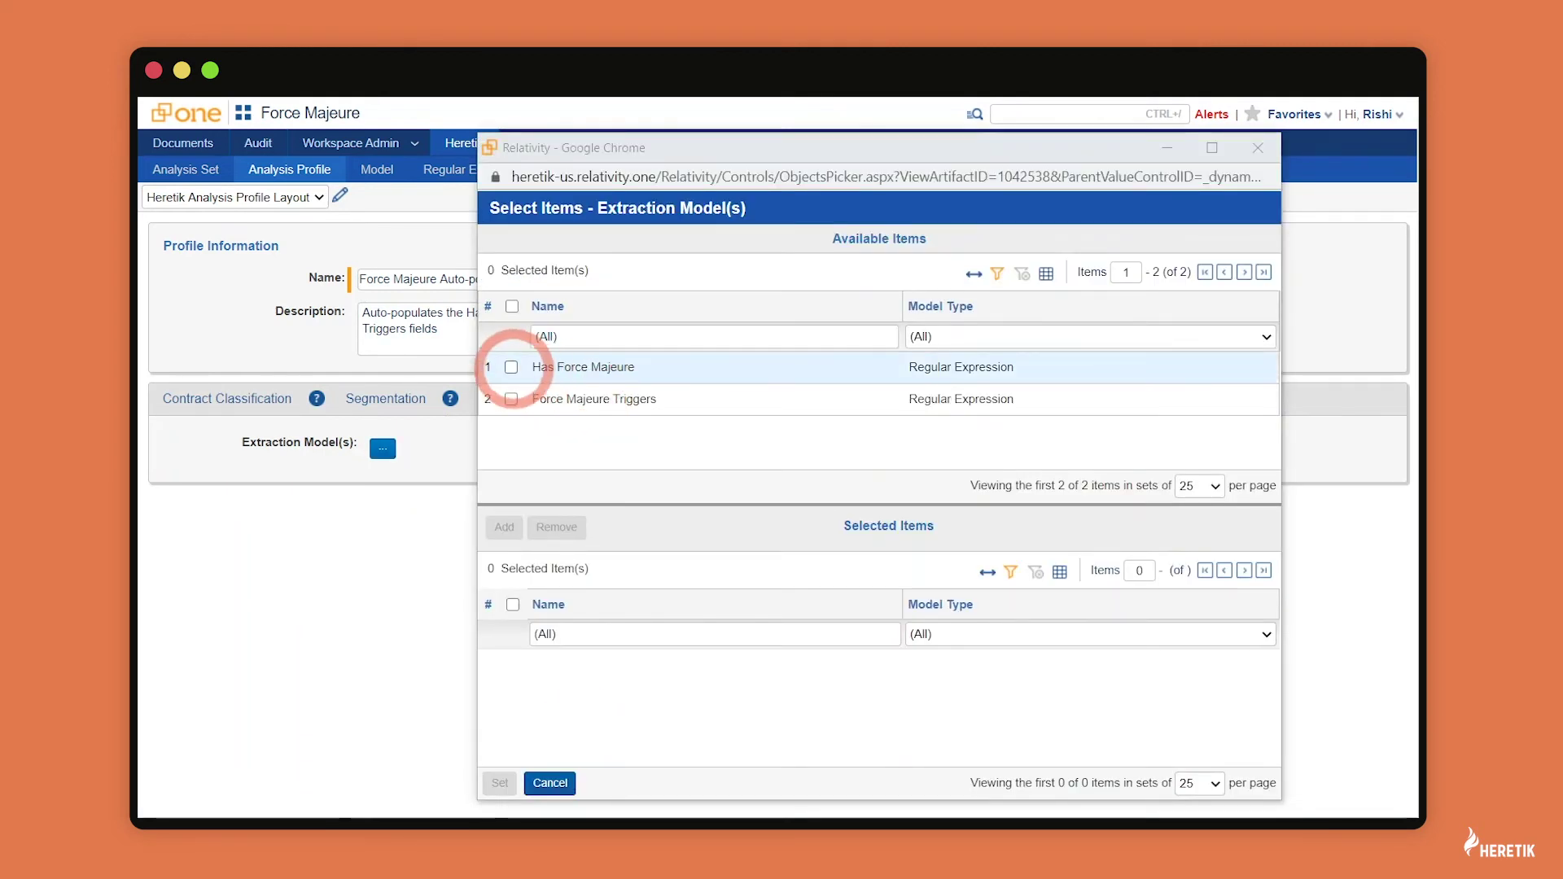
click(511, 367)
click(511, 399)
click(505, 527)
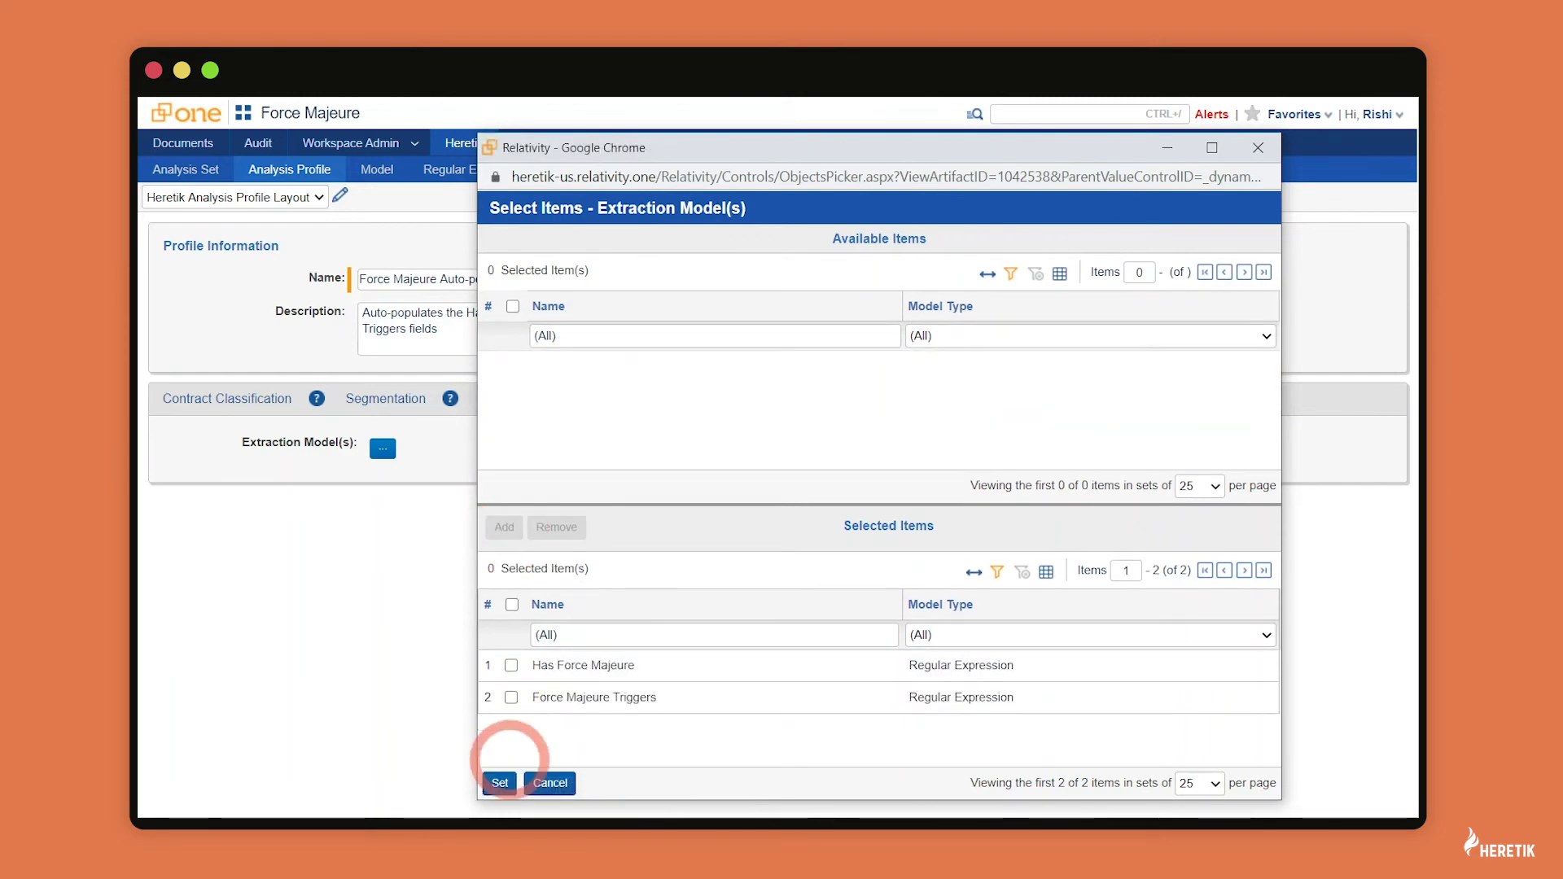
click(500, 782)
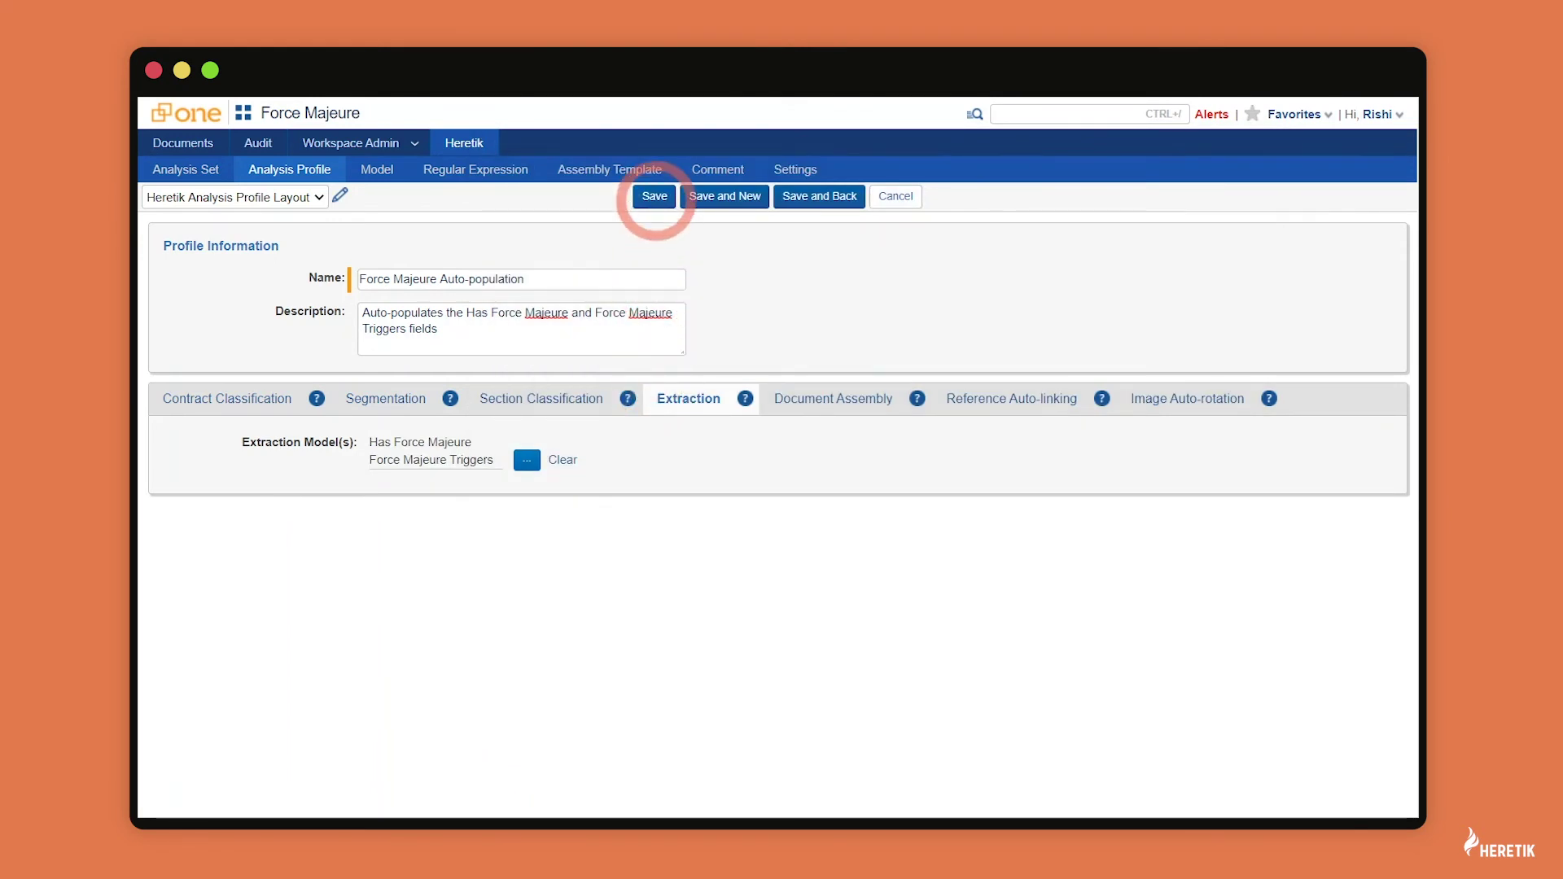
click(654, 197)
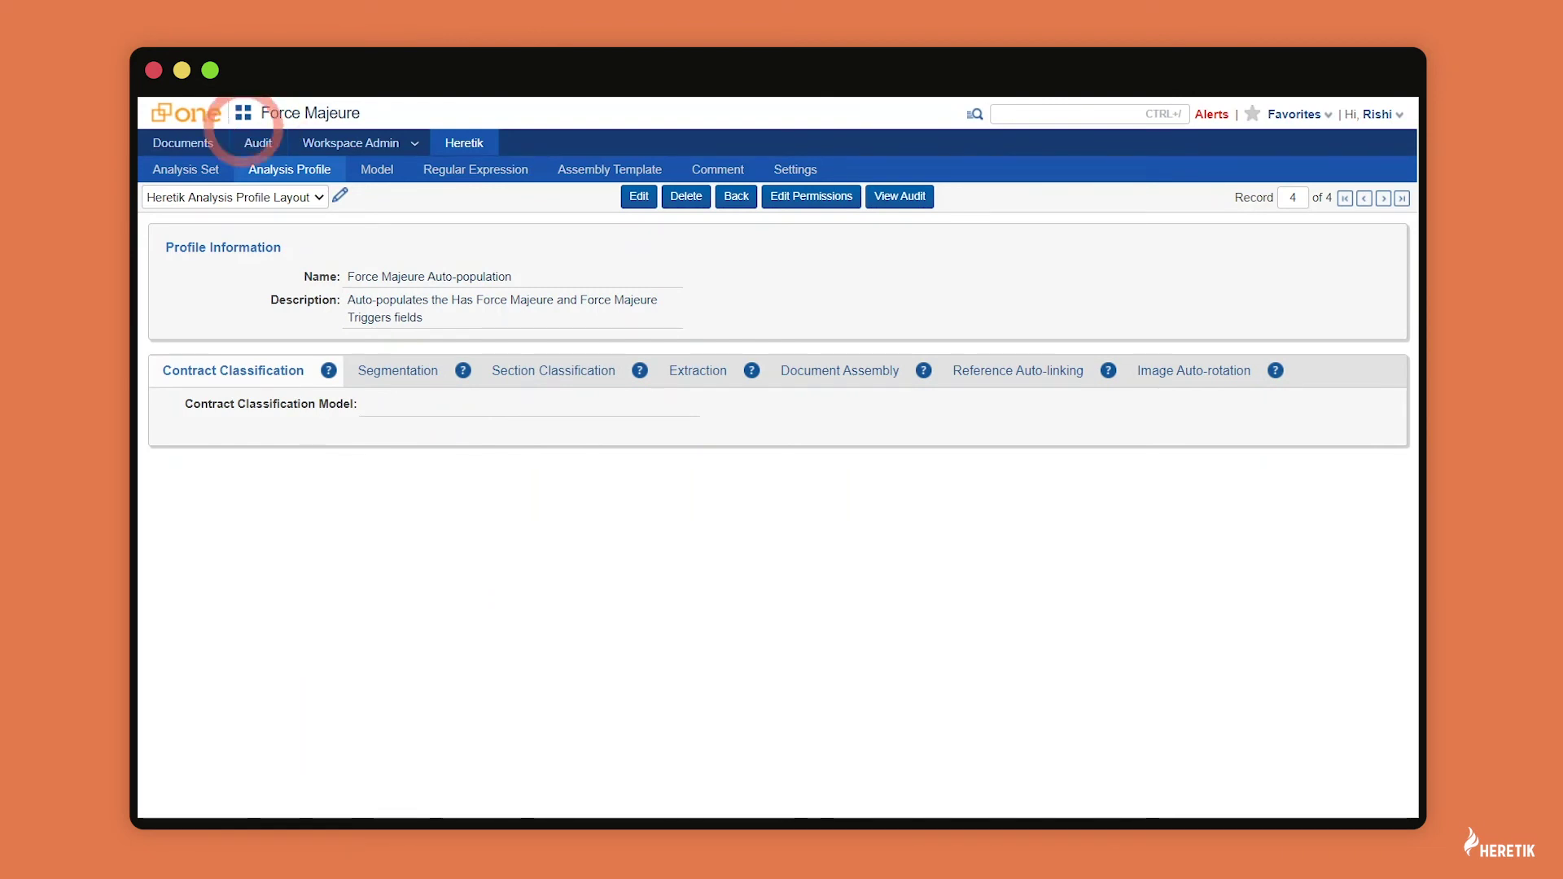
- Create and save an analysis set named "Force Majeure Auto-population", using the analysis profile and contract data source of the same name
click(188, 169)
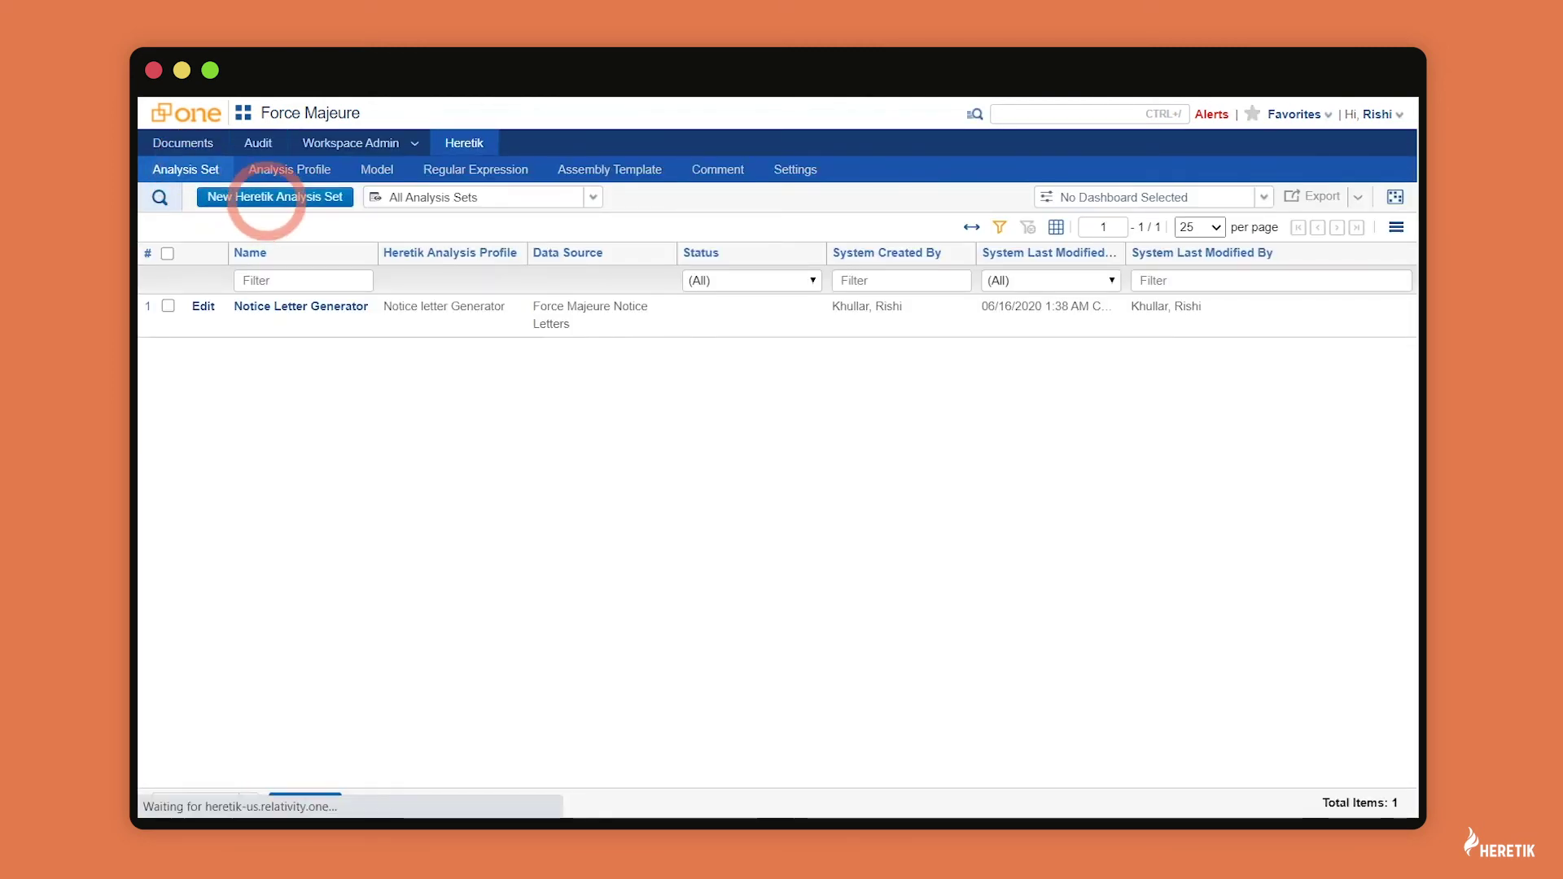
click(268, 197)
click(424, 279)
text(Force Majeure Auto-population)
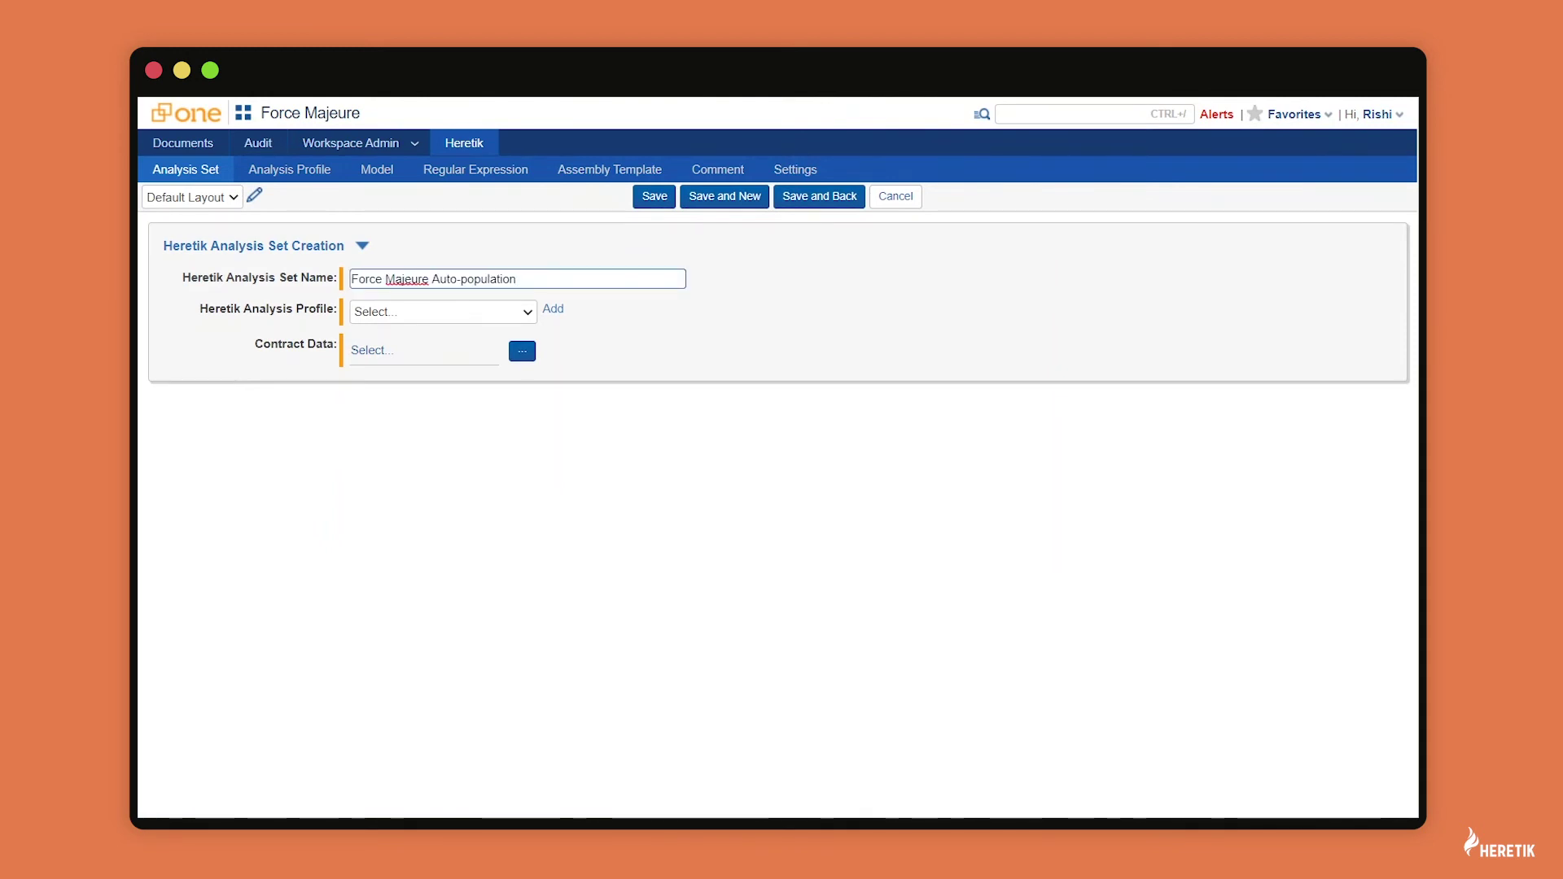
click(443, 311)
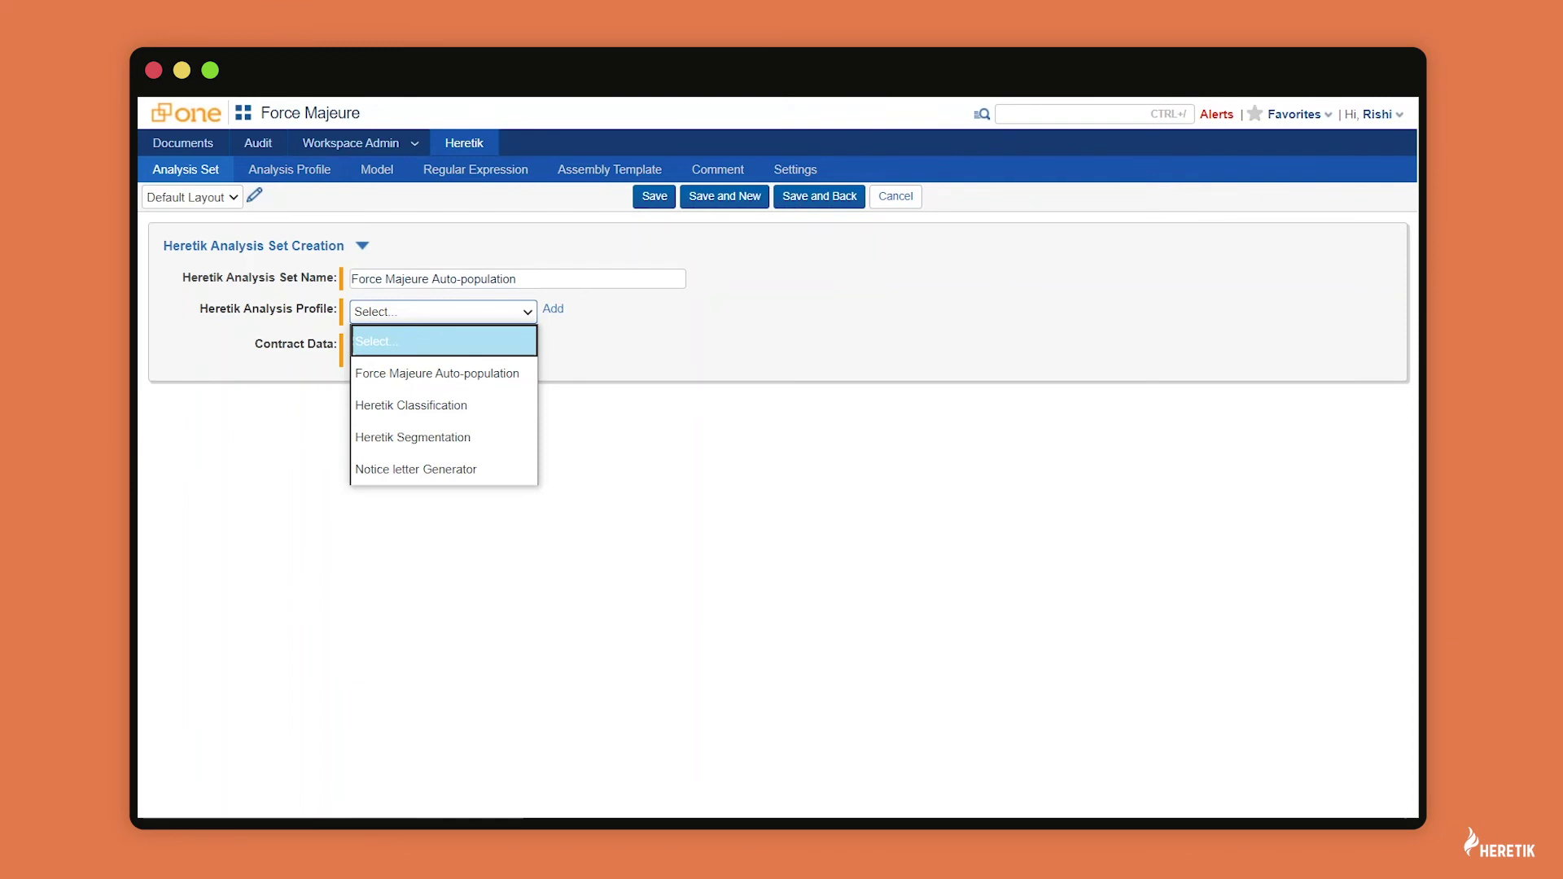
click(437, 374)
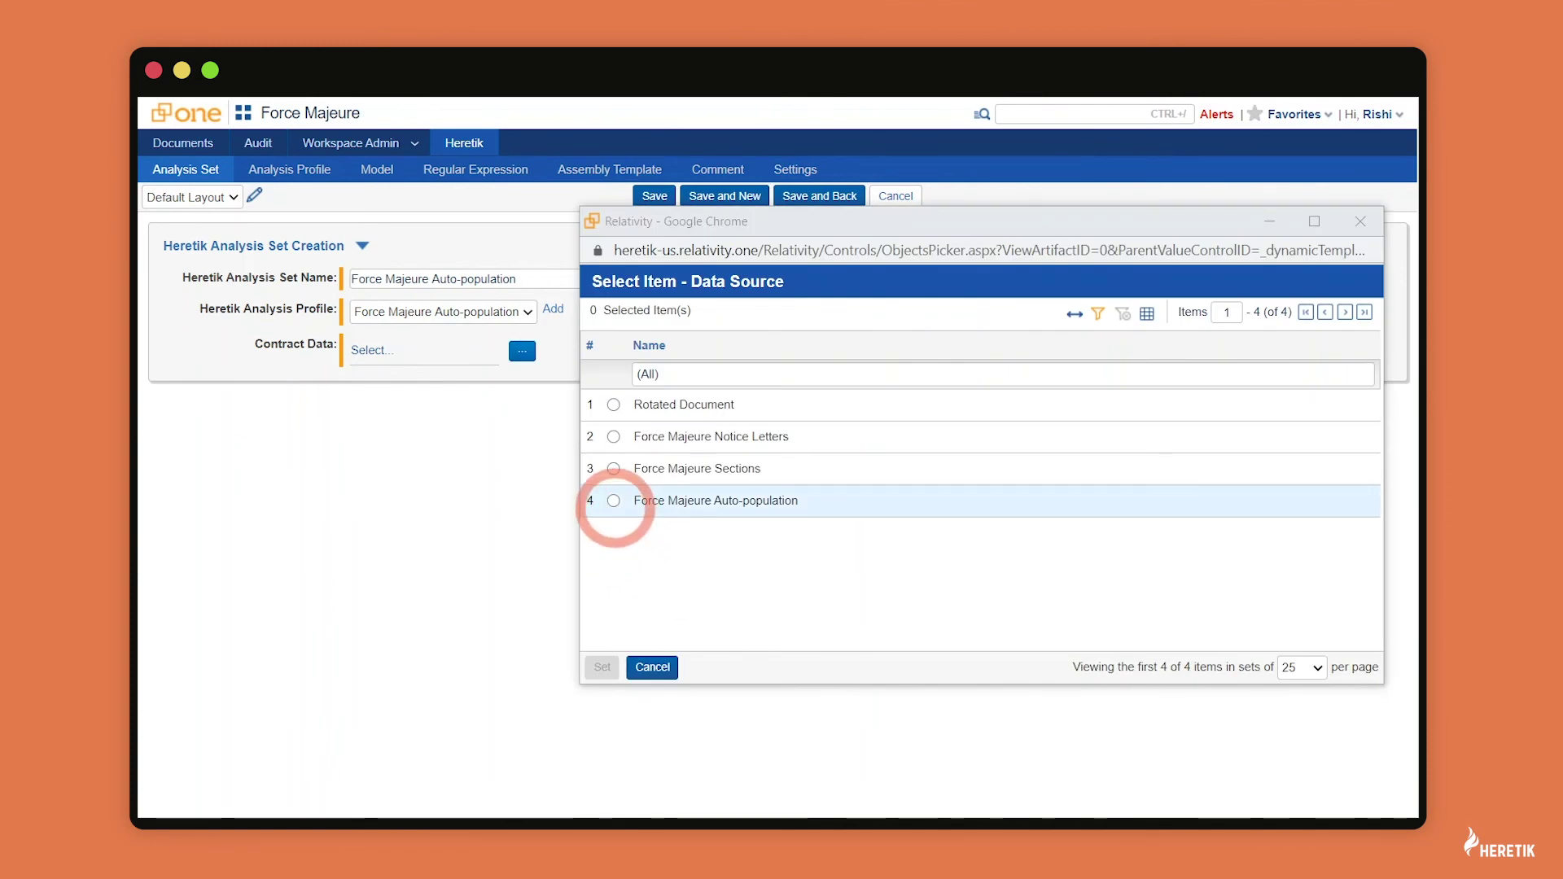
click(614, 501)
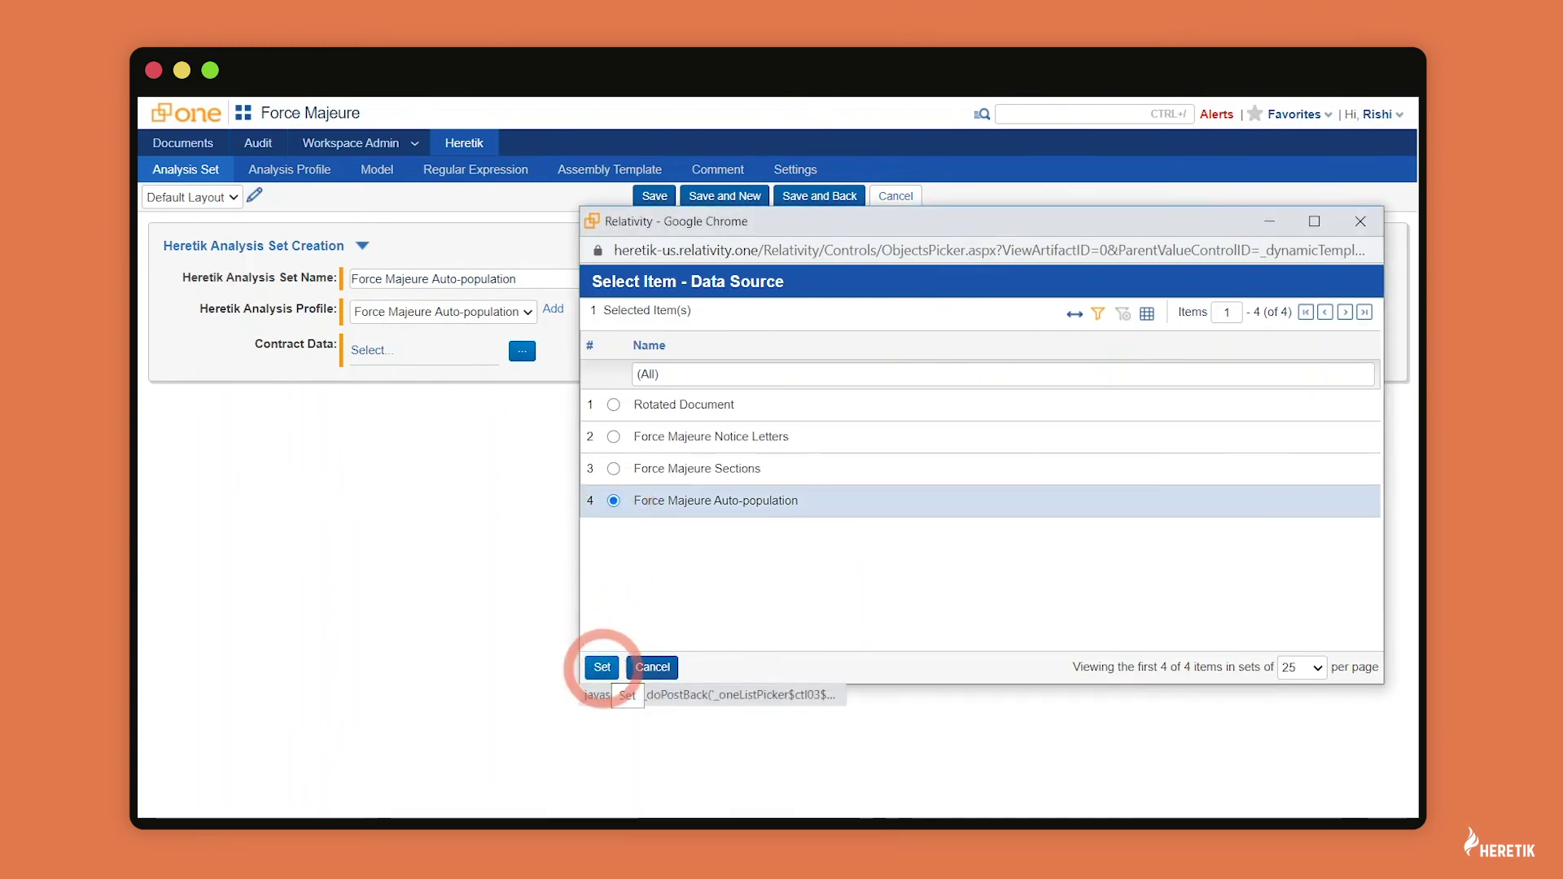
click(602, 667)
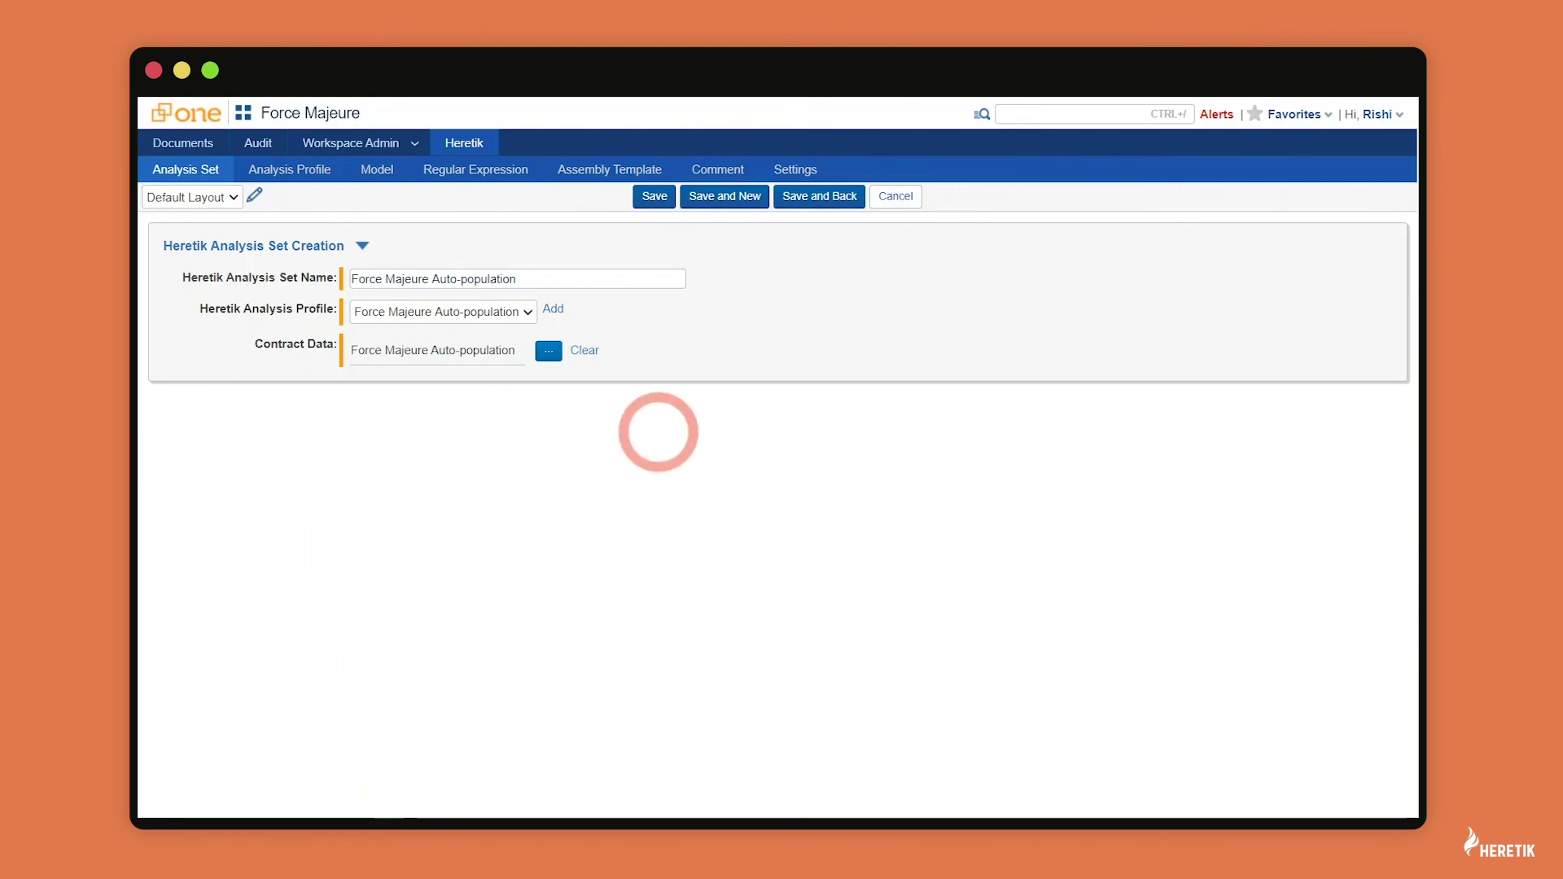
click(655, 197)
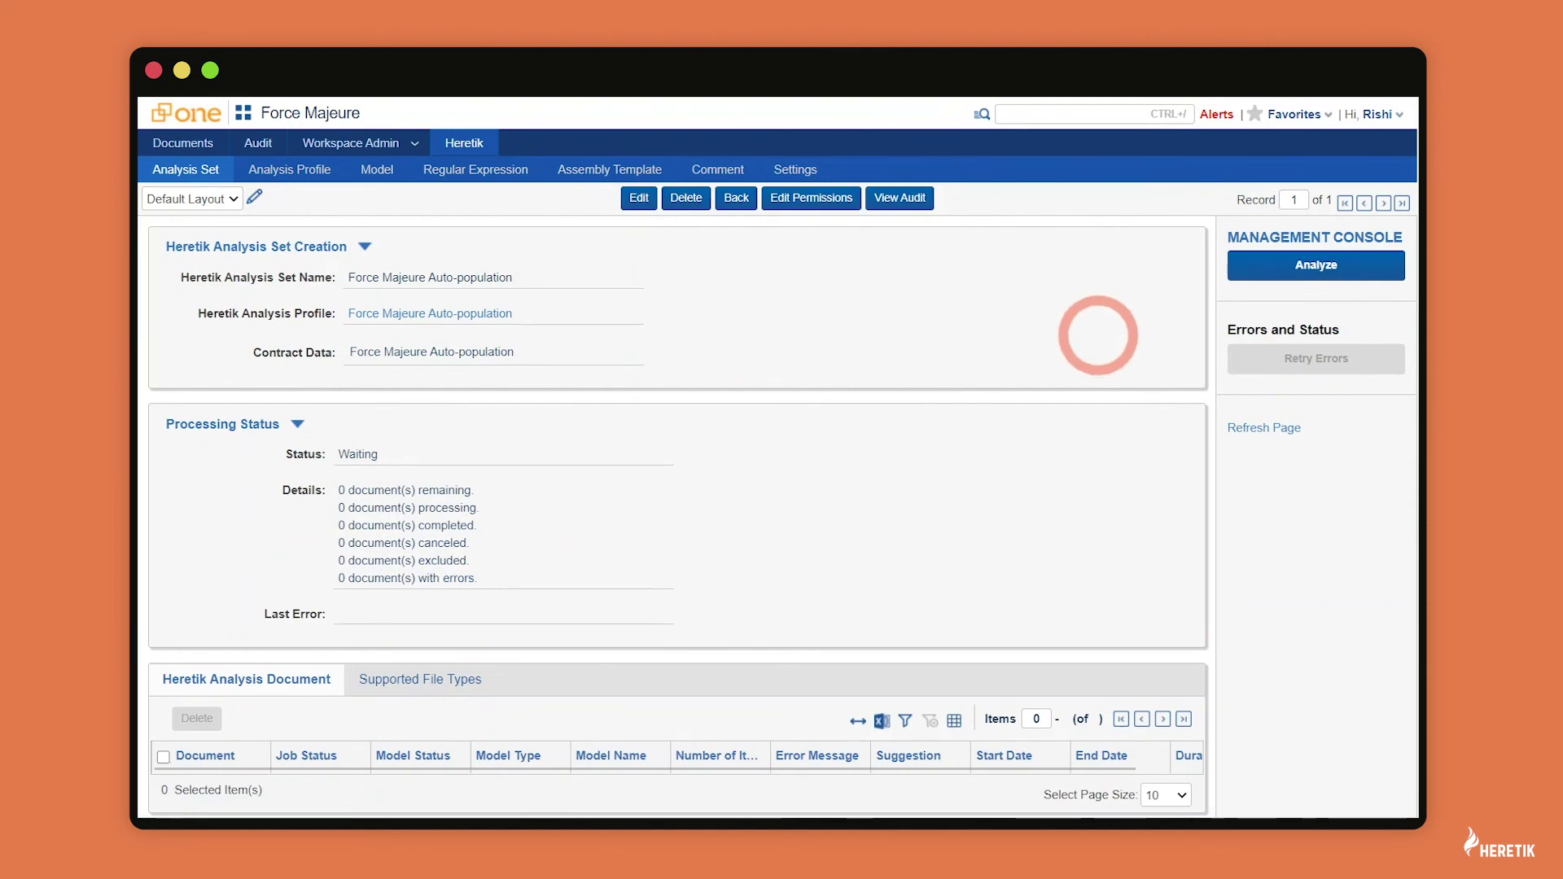
- Run the analysis on the Force Majeure Auto-population set and refresh its record to check the processing status and analyzed documents
click(1318, 265)
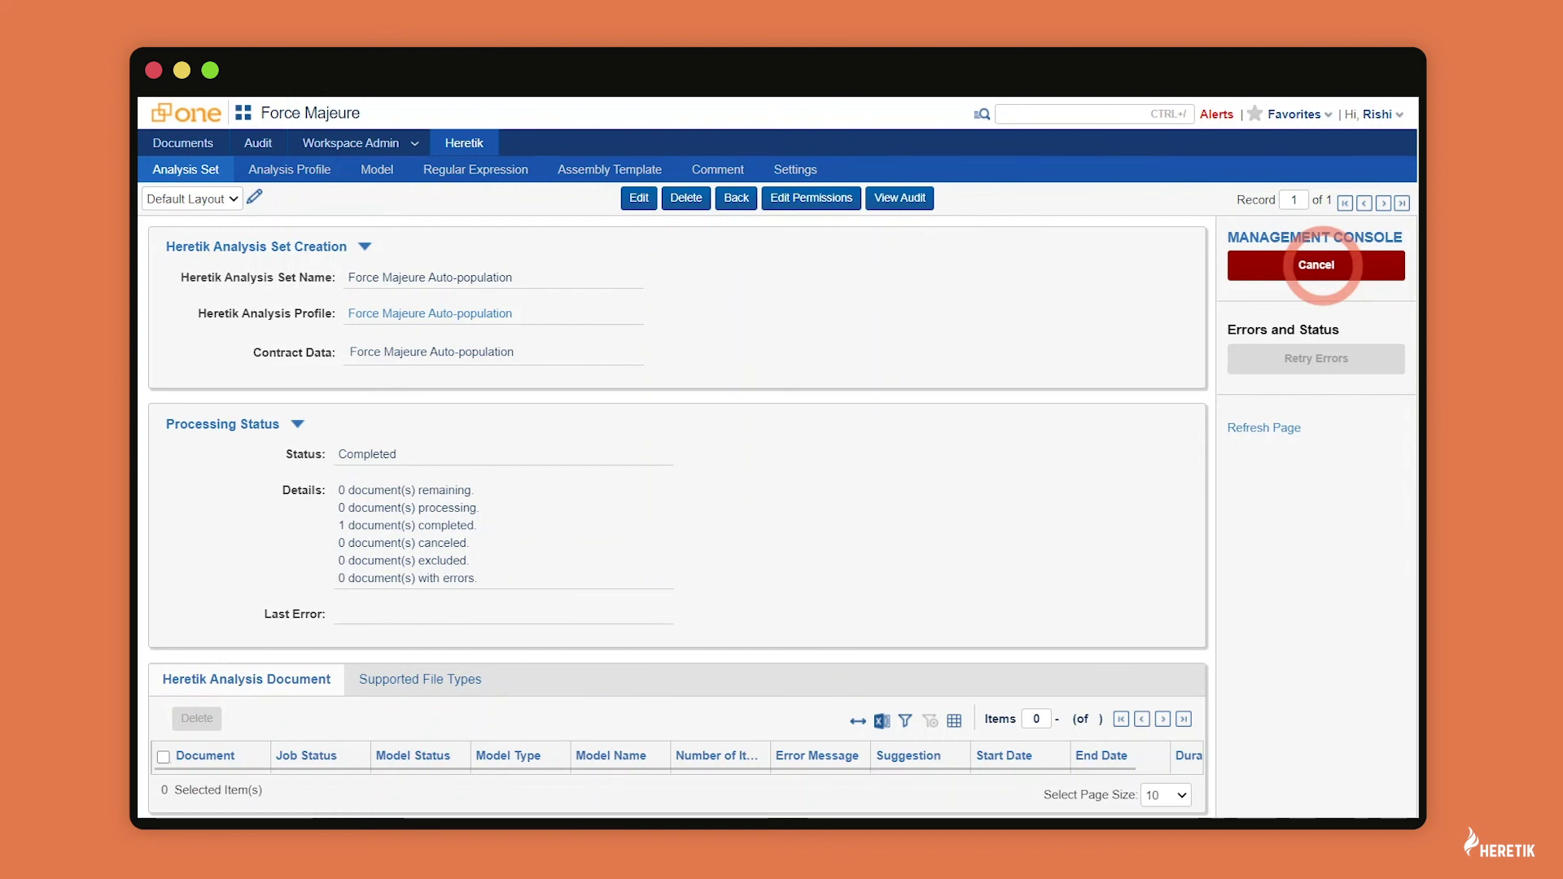
click(1270, 429)
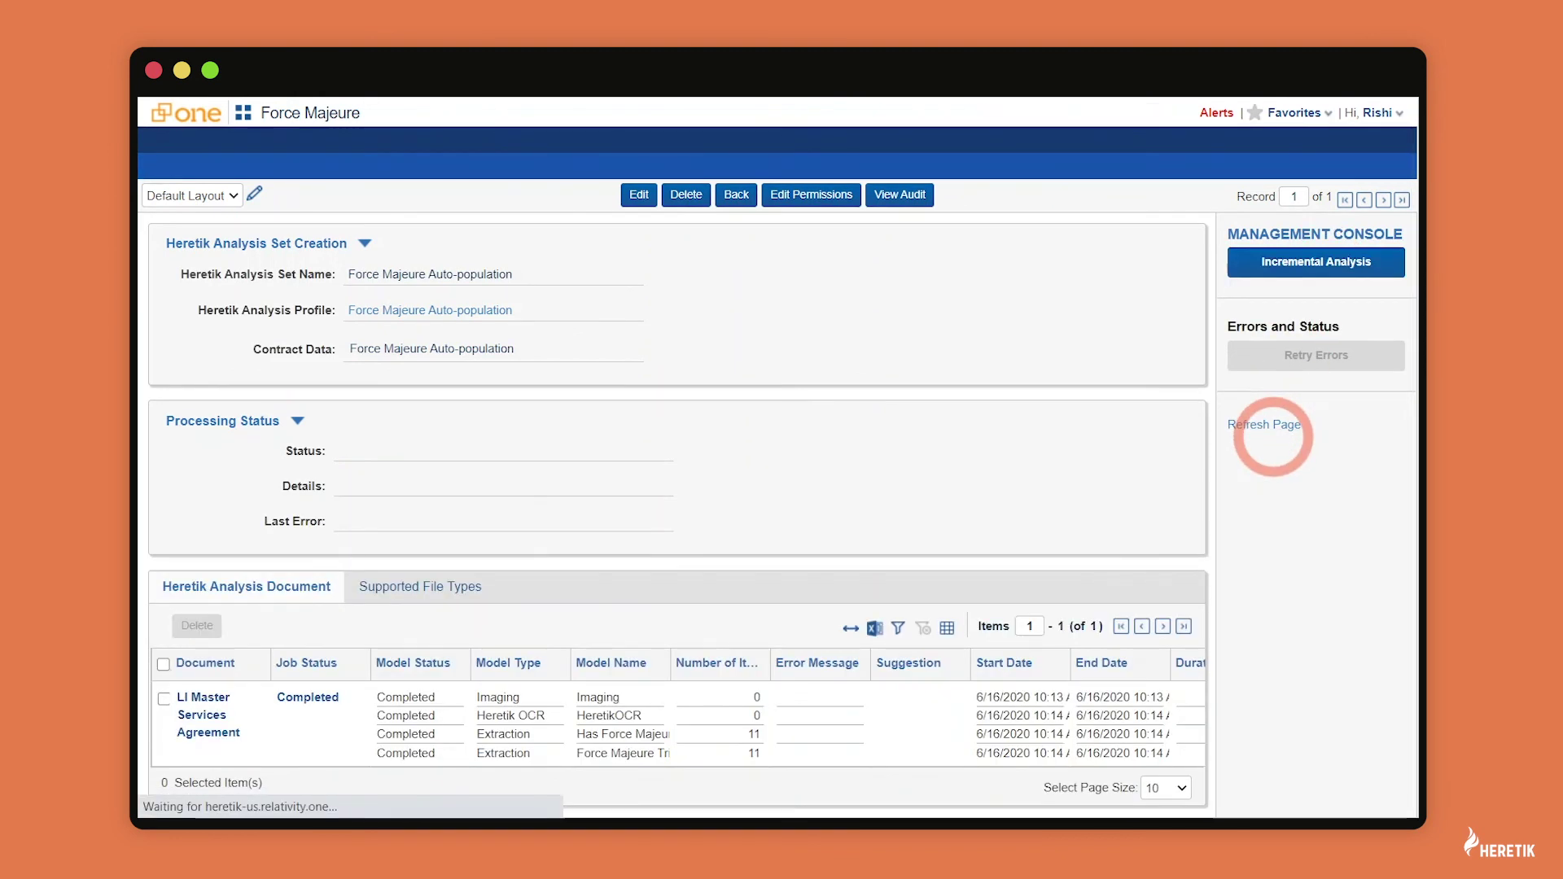
scroll(1392, 627, down, 1)
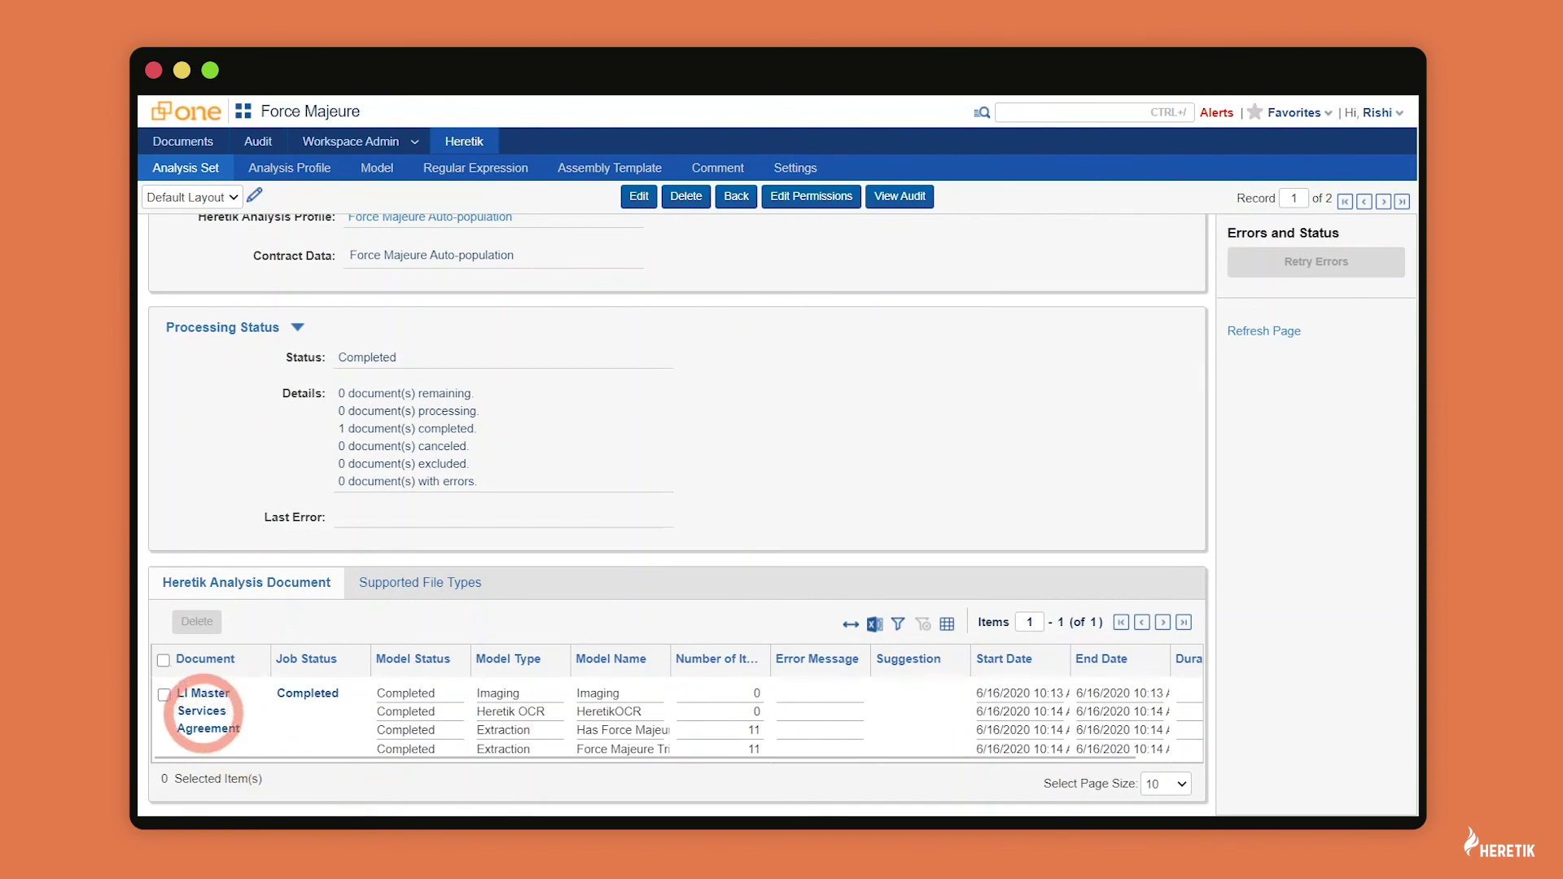
- Open the LI Master Services Agreement at page width and review its Has Force Majeure and Force Majeure Triggers fields against the contract text
click(201, 711)
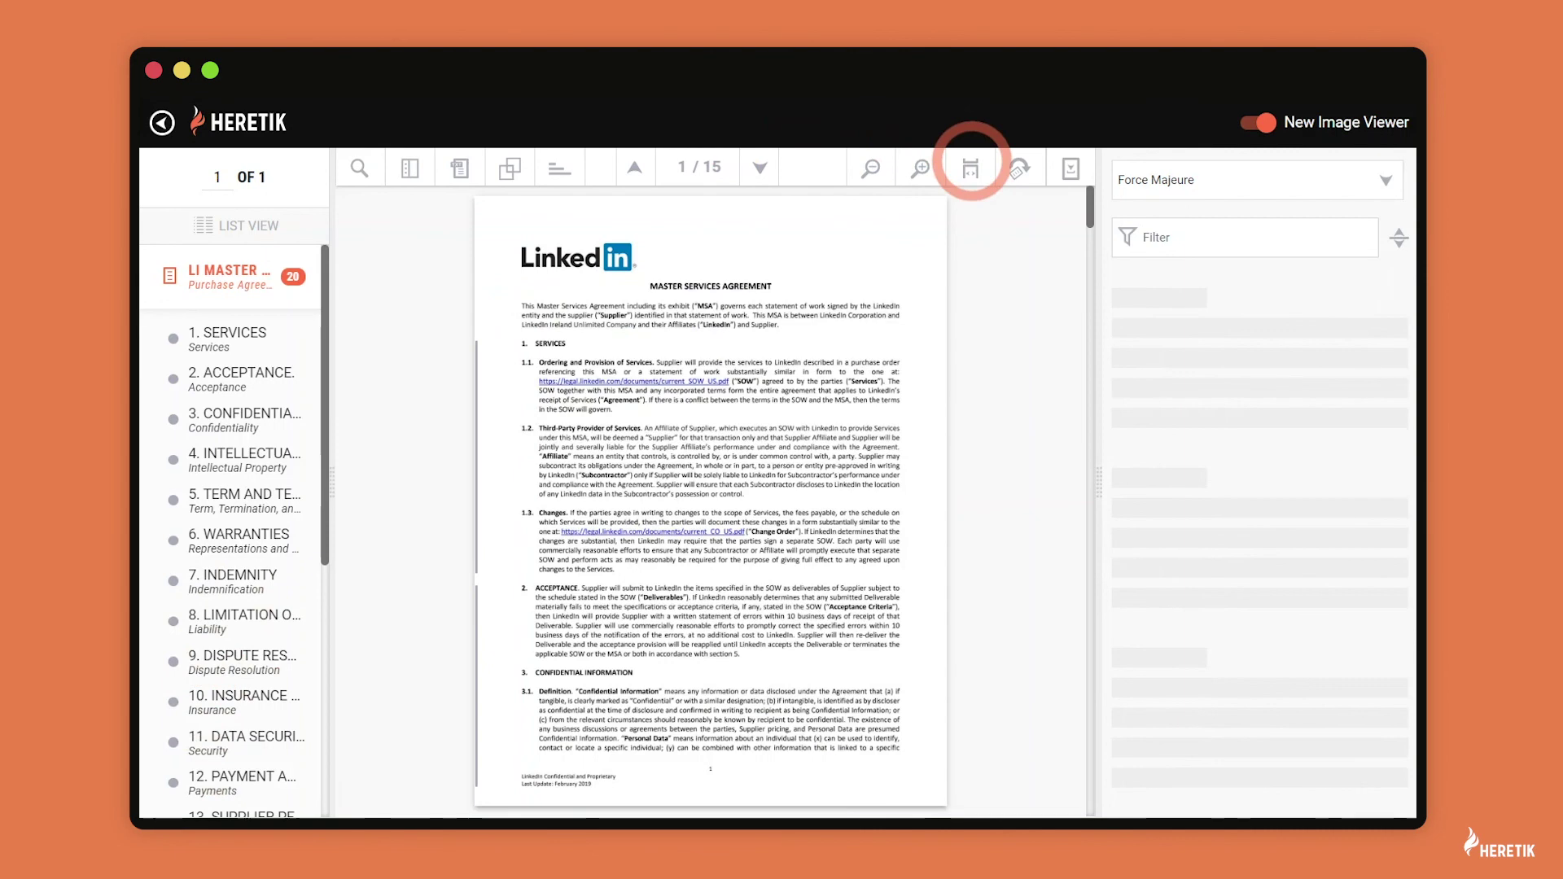
click(971, 168)
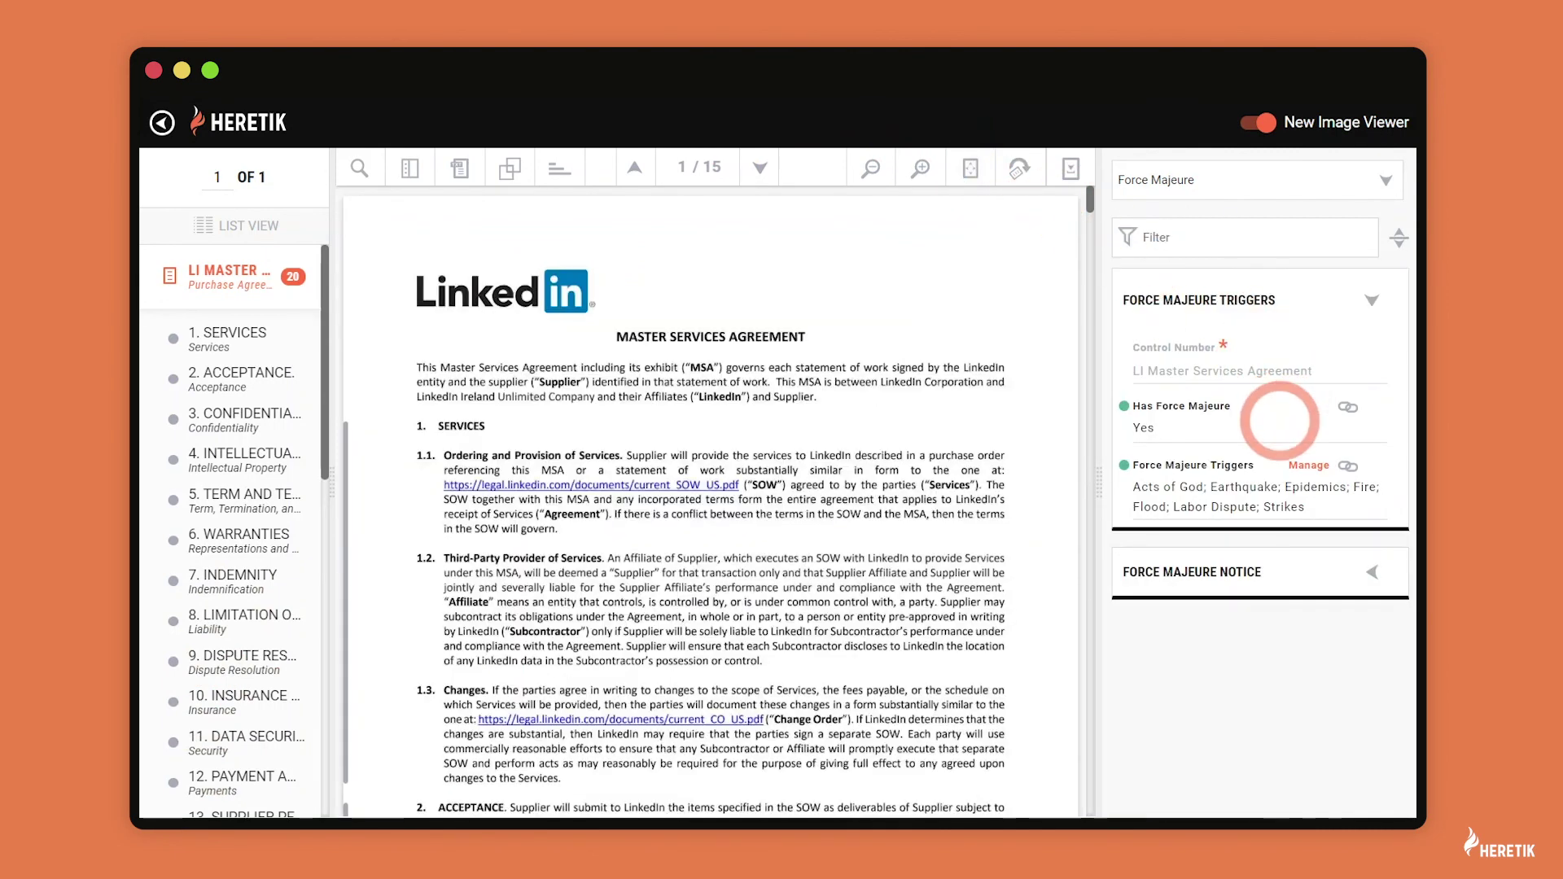
click(1280, 420)
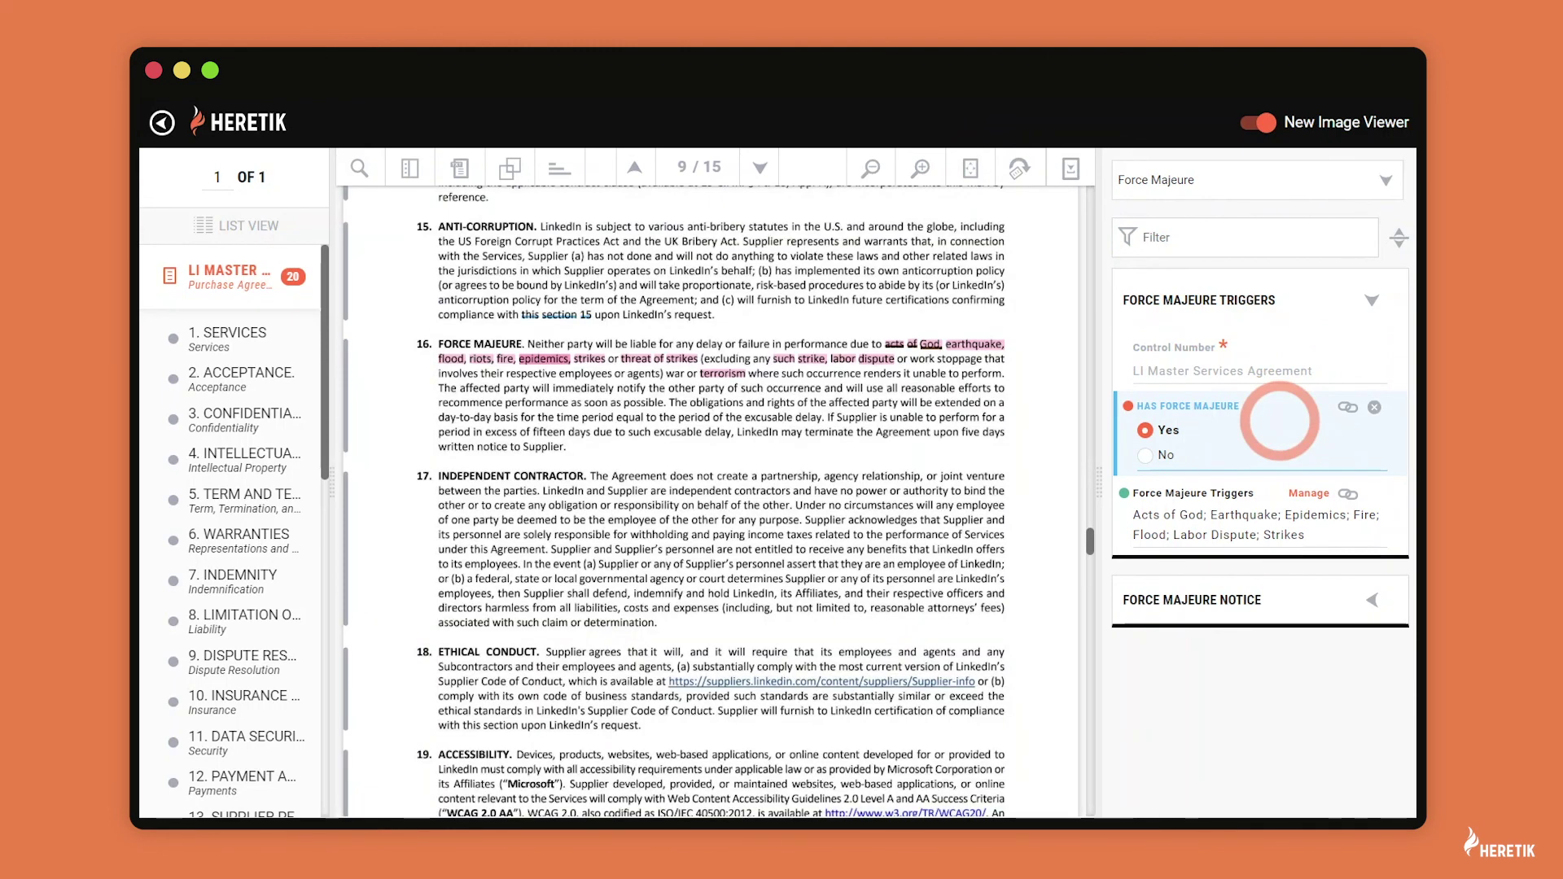
click(1256, 526)
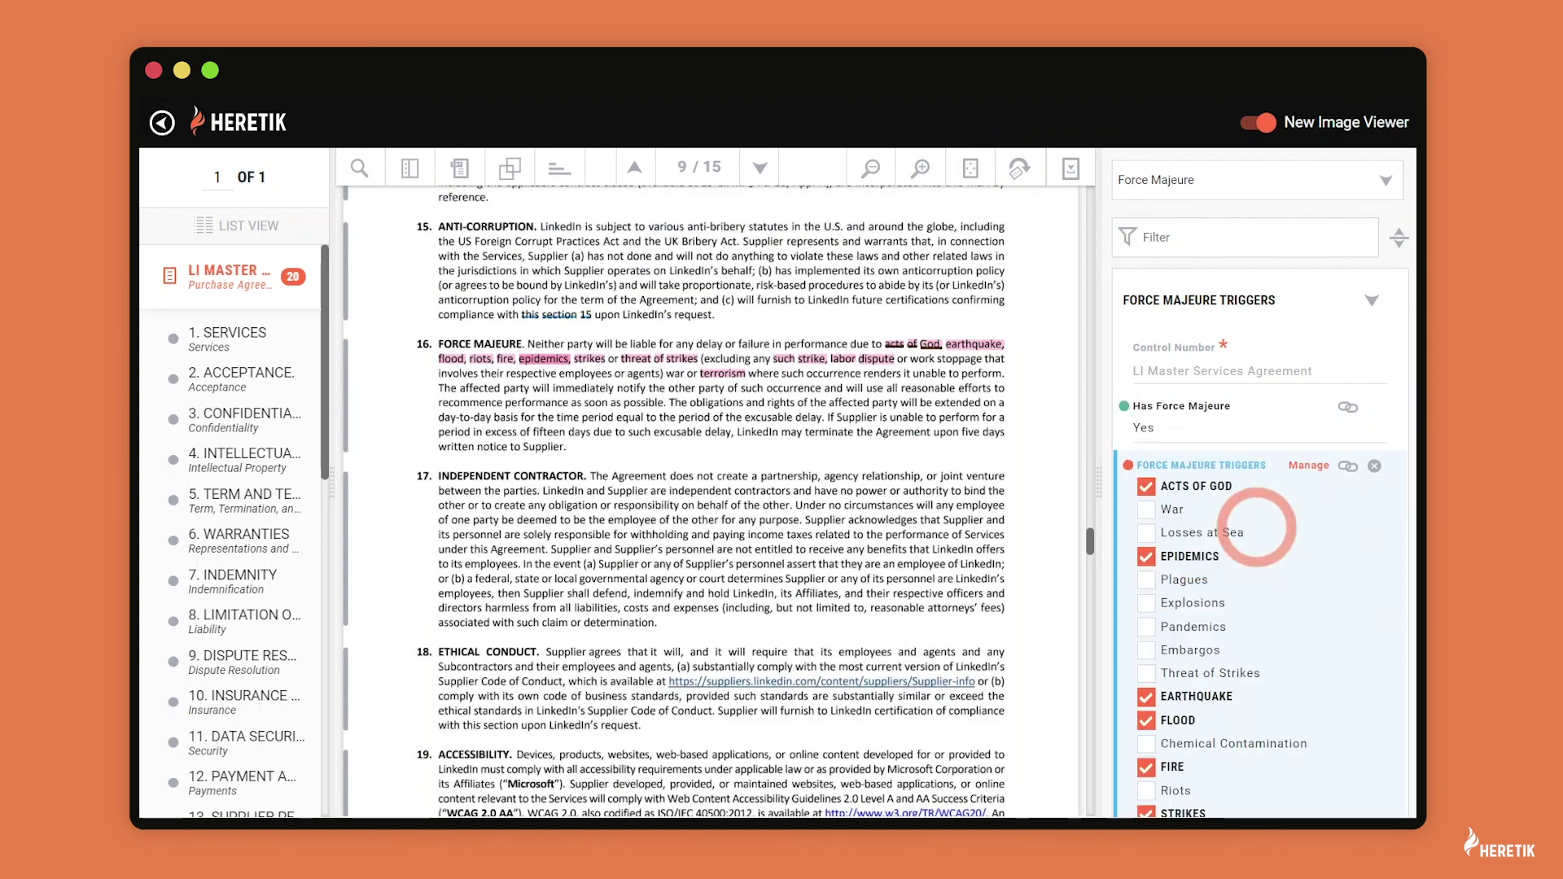
scroll(1293, 586, down, 3)
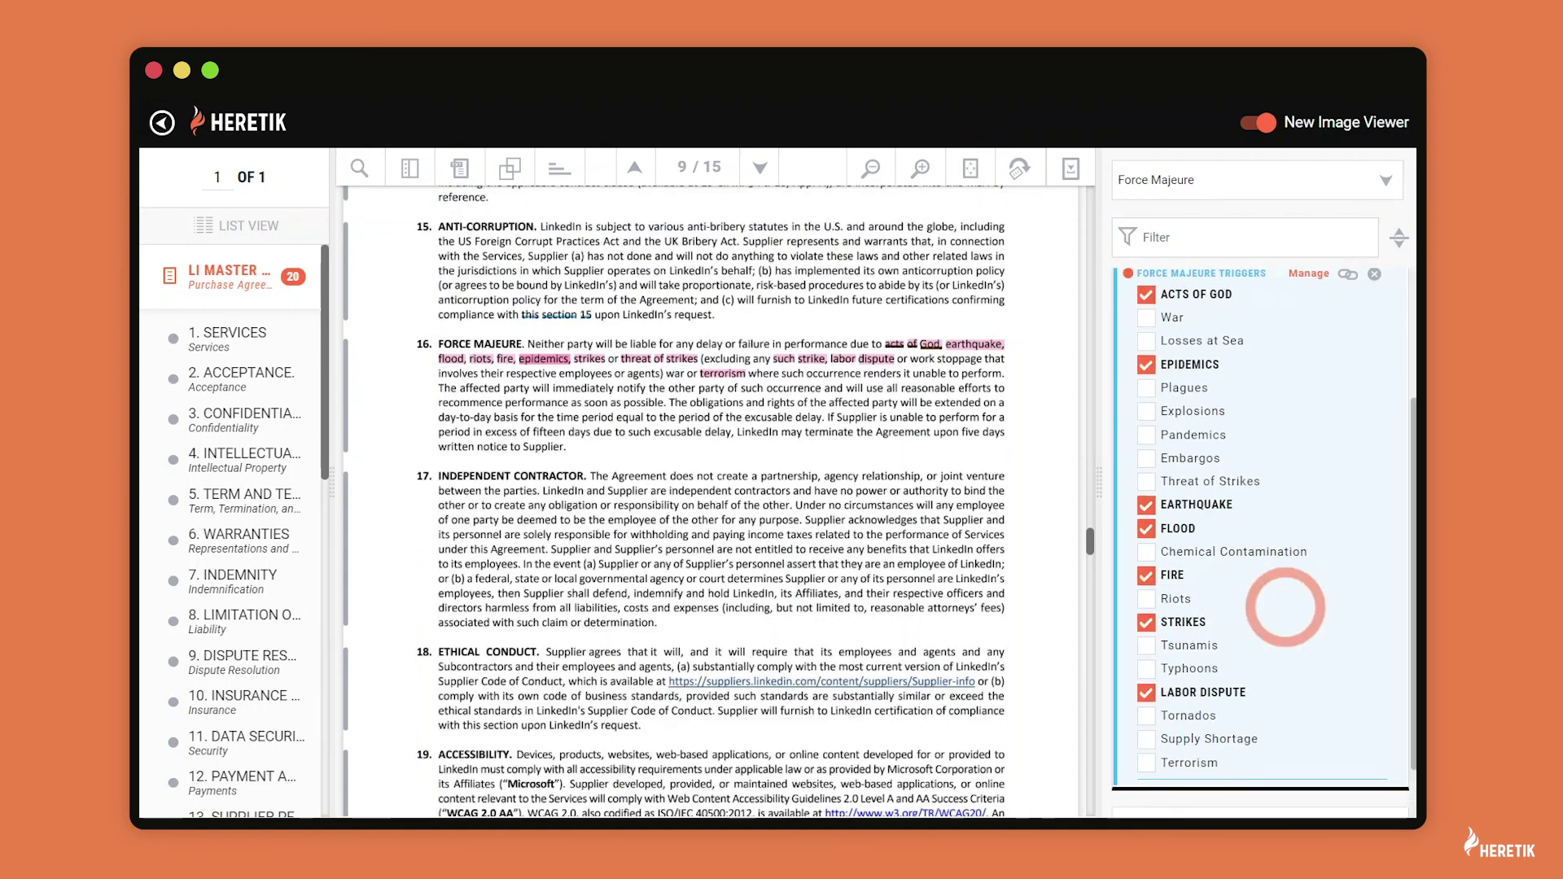
scroll(1285, 606, up, 1)
scroll(1284, 606, down, 1)
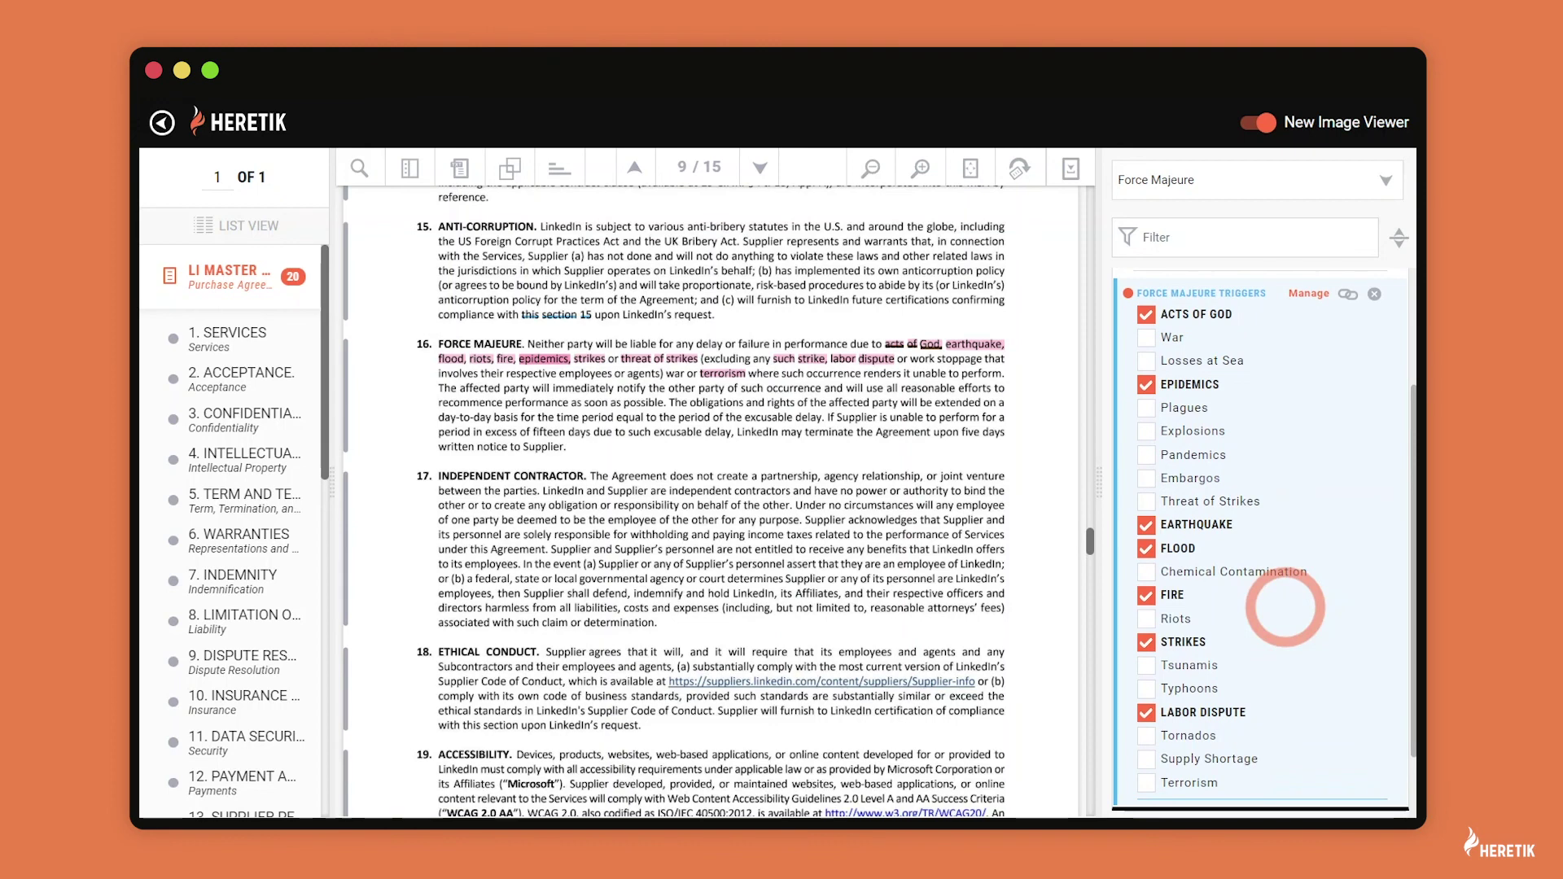